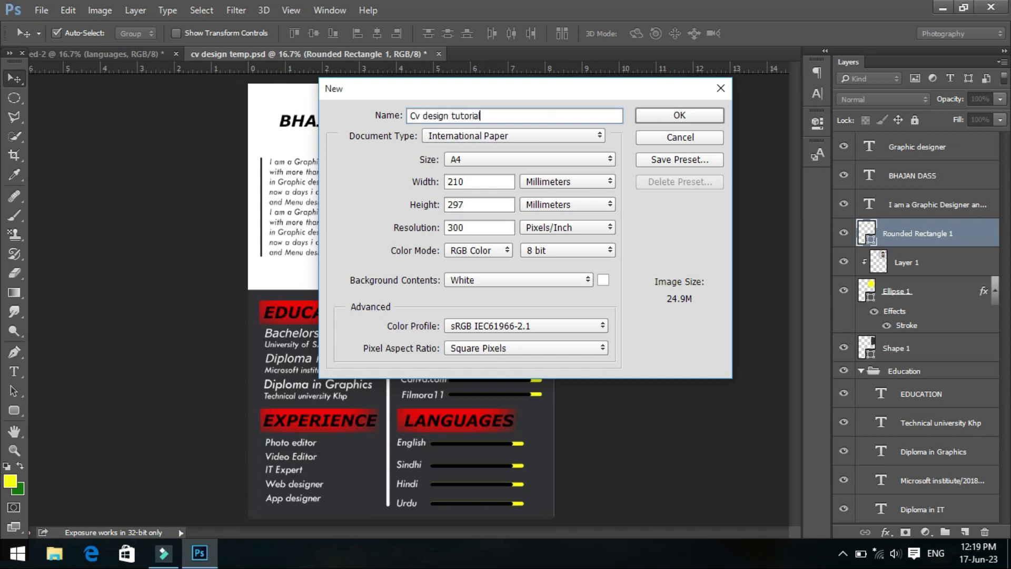
- Create the document Cv design tutorial with the International Paper type and A4 size
click(501, 159)
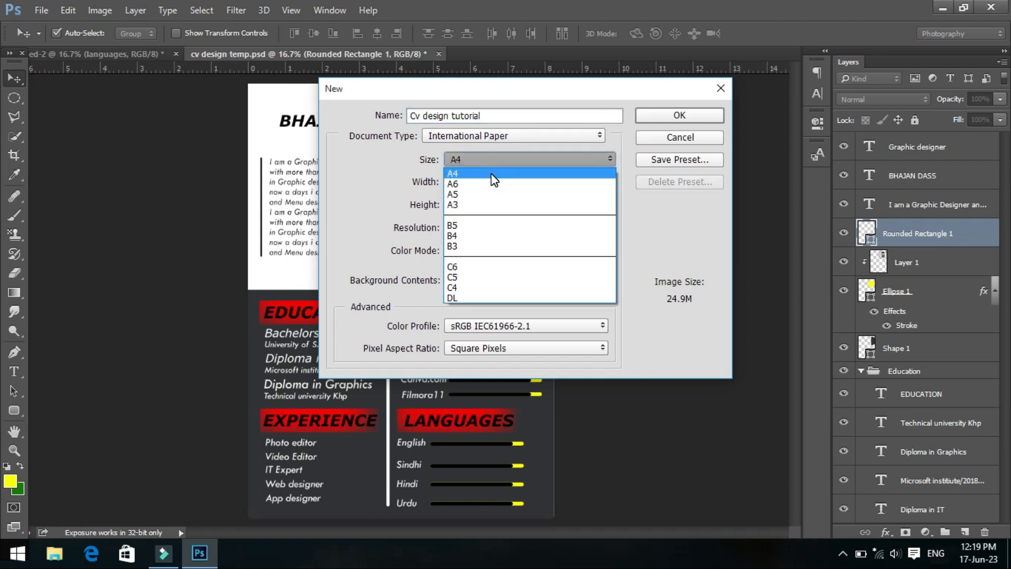
click(493, 176)
click(517, 136)
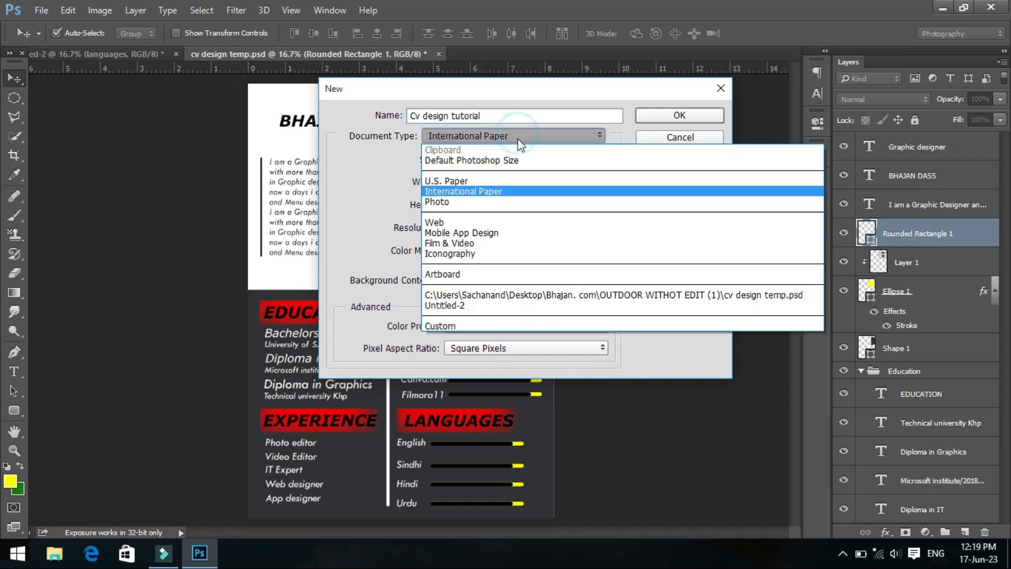
click(508, 194)
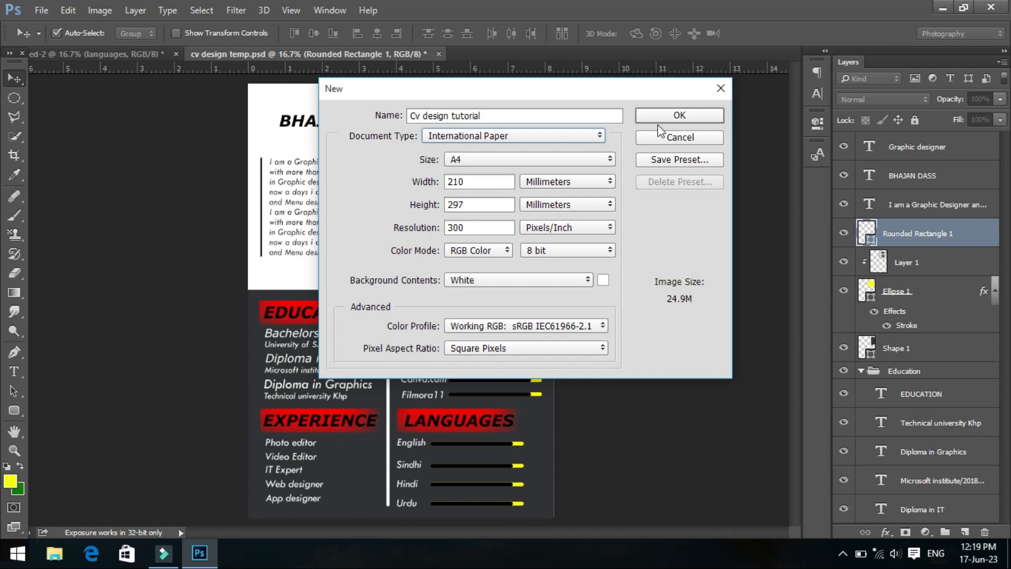
click(677, 118)
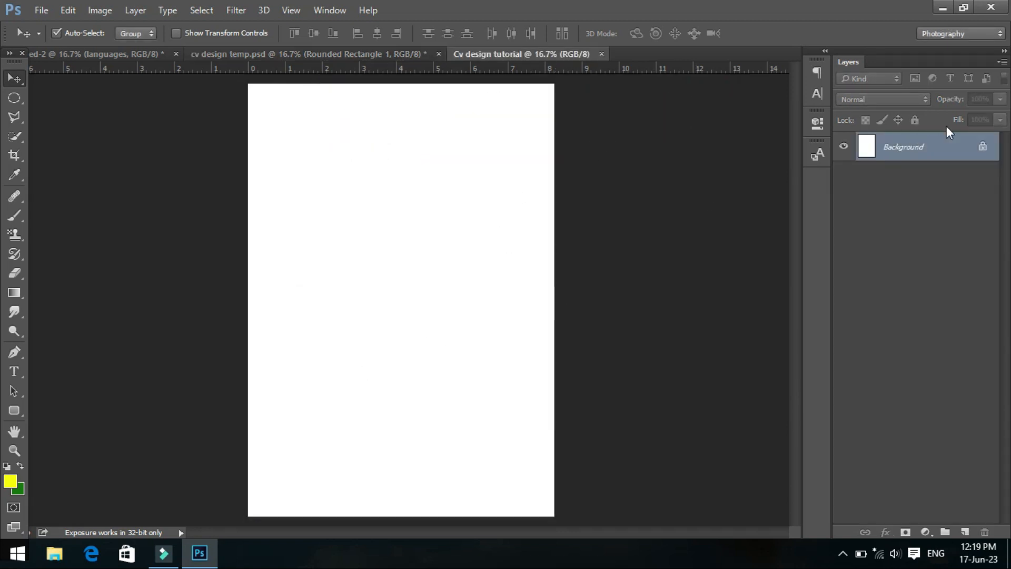
- Draw a rectangle of about 2540 by 1746 px covering the lower half of the page
click(14, 411)
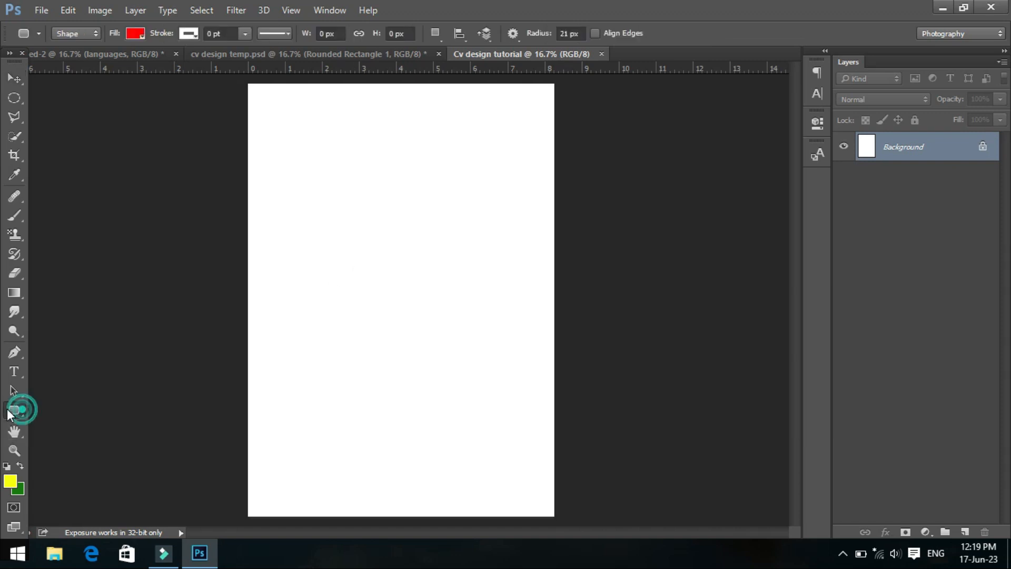
click(41, 409)
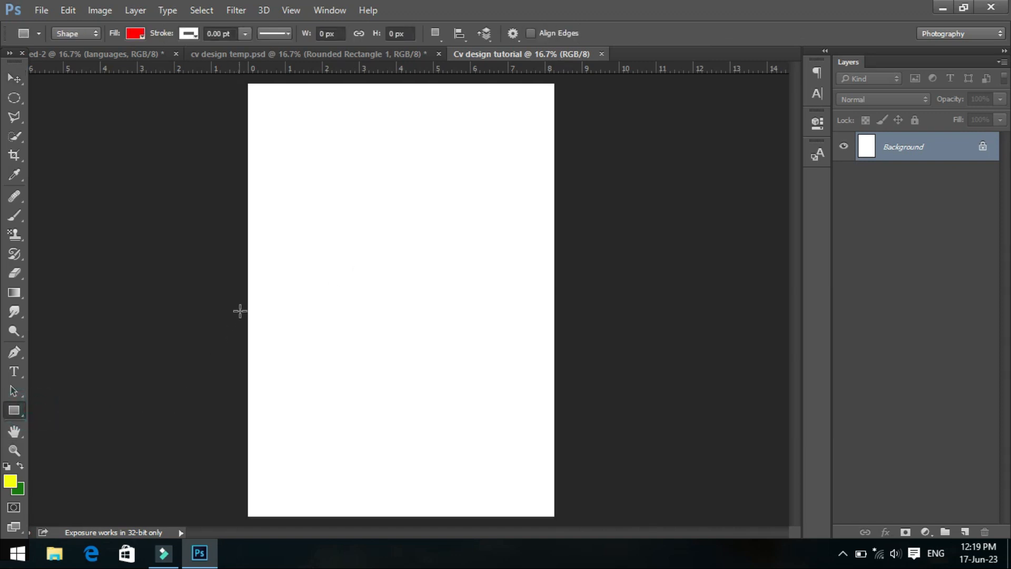
drag(243, 305, 558, 520)
- Change the rectangle's fill to the dark grey #242323
click(135, 34)
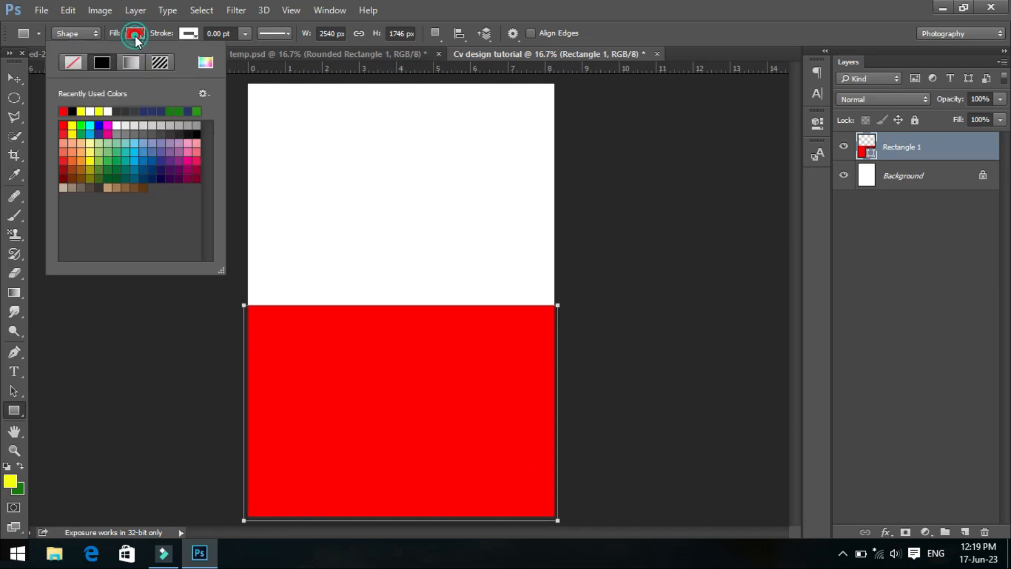
click(205, 62)
click(608, 271)
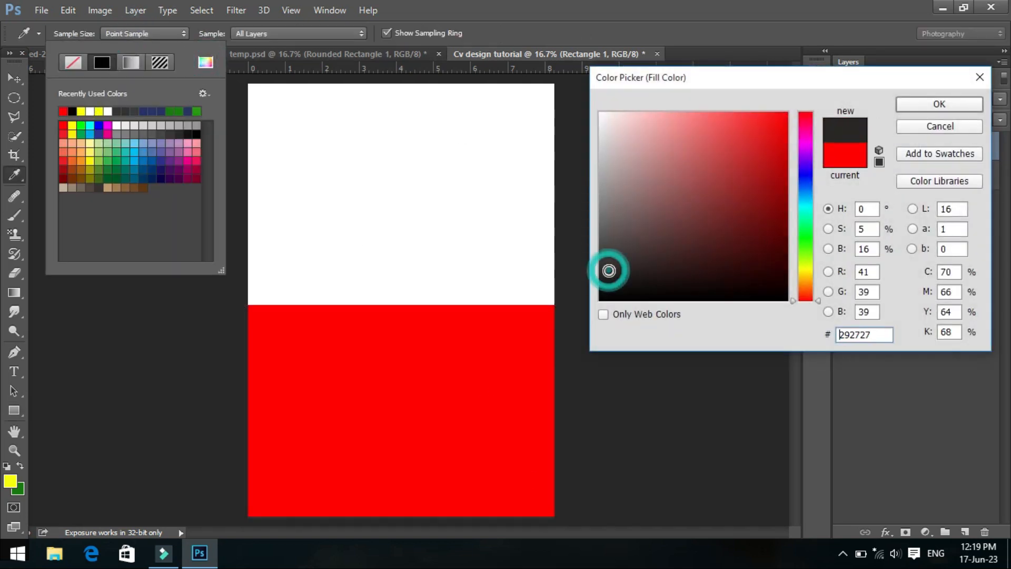
drag(607, 270, 606, 274)
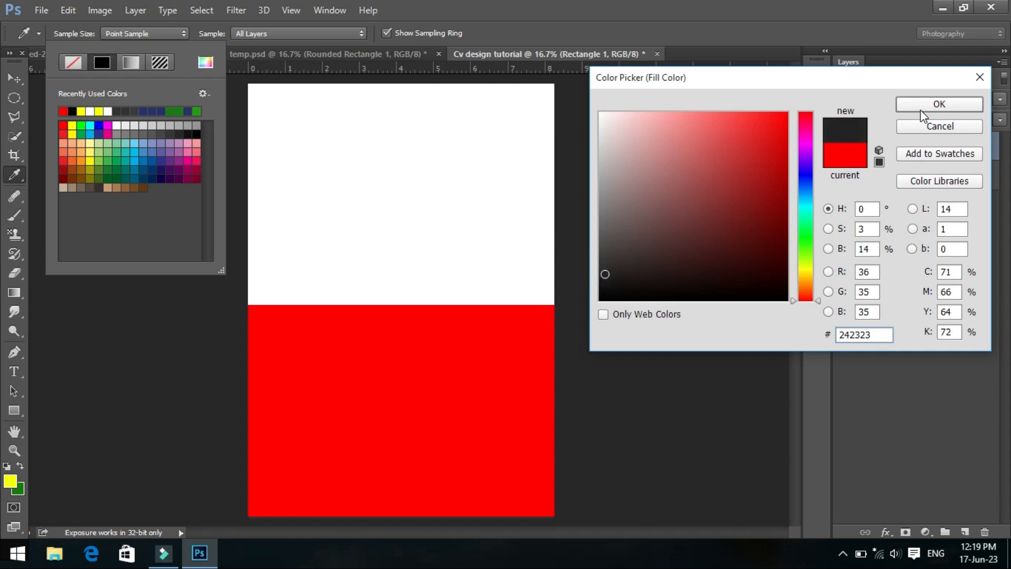
click(922, 111)
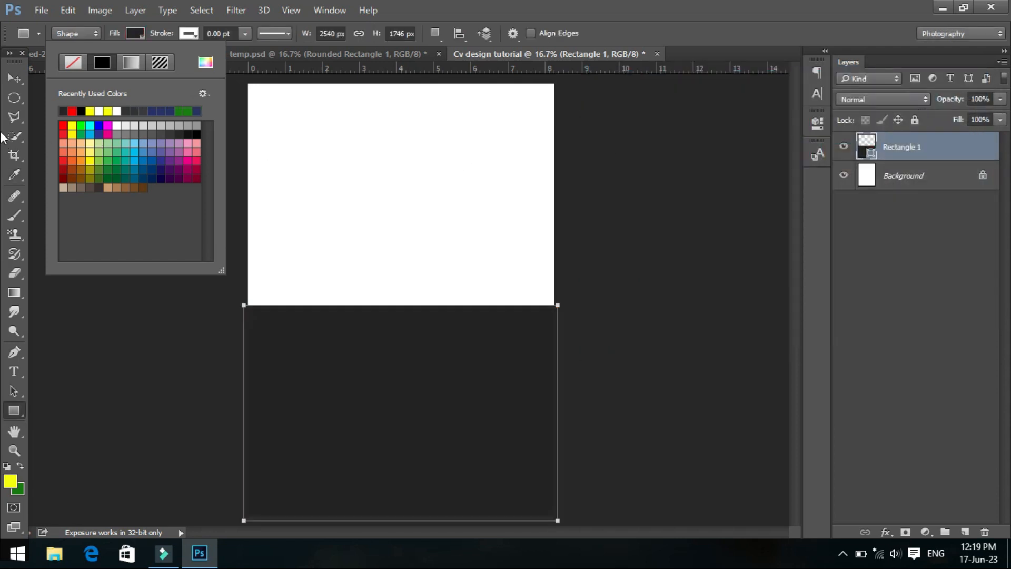
- Stretch the dark rectangle's top edge upward to a height of about 1856 px using Free Transform
click(14, 78)
click(14, 78)
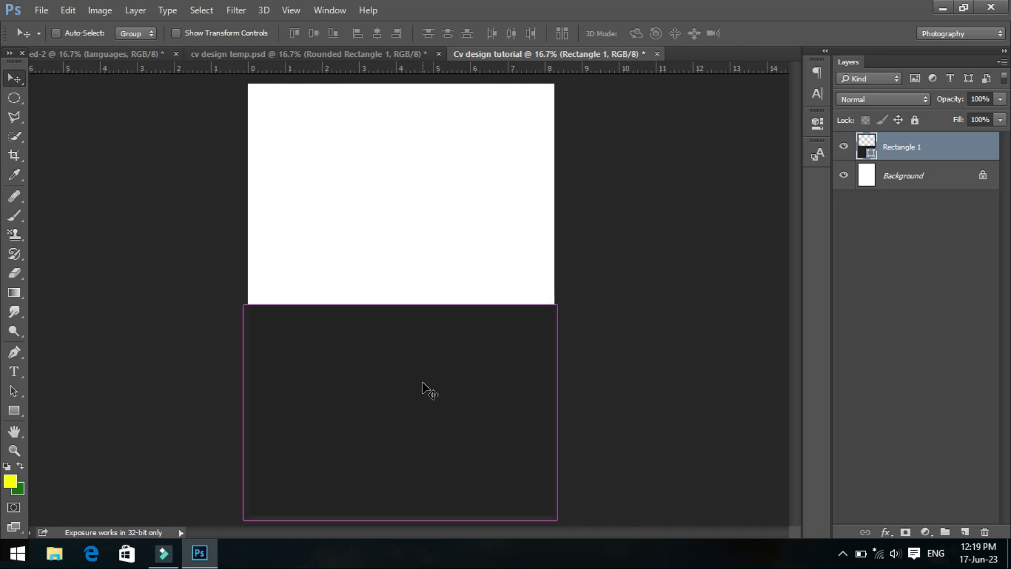
key(ctrl+t)
drag(393, 303, 393, 297)
double_click(397, 340)
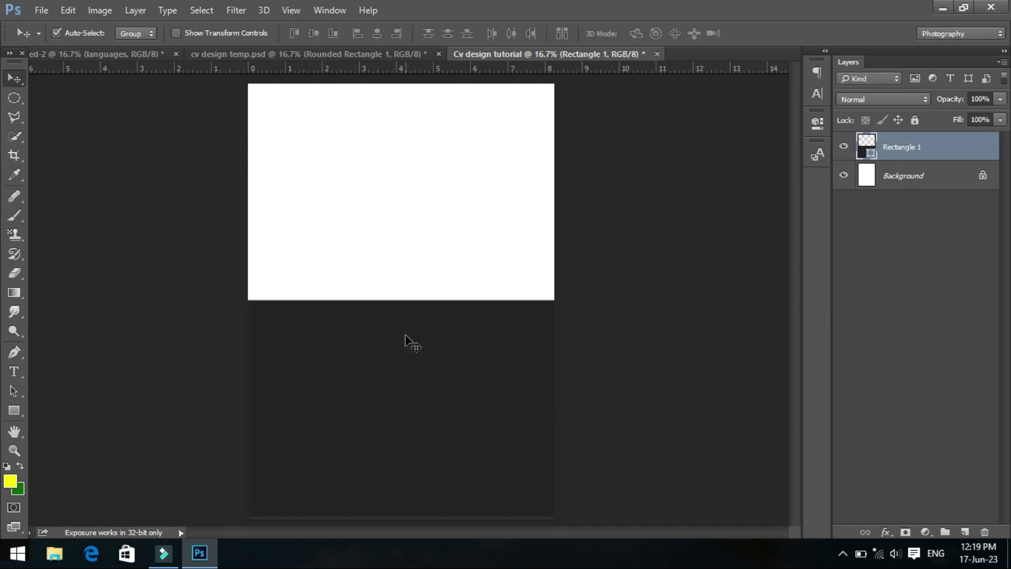
key(ctrl+t)
drag(402, 297, 399, 291)
double_click(409, 314)
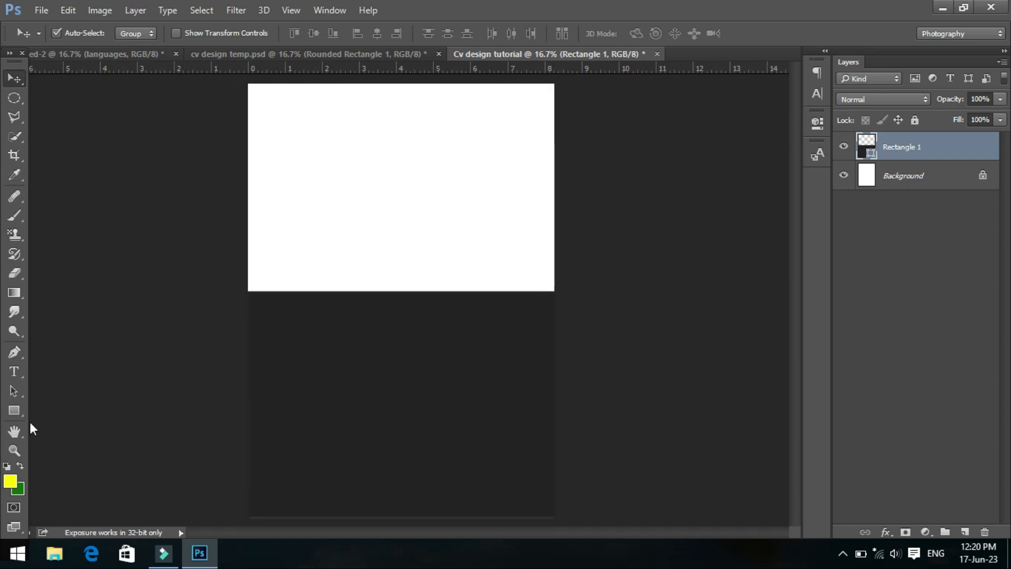
- Add a new layer and draw a red circle about 1234 px across at the upper right of the page
click(17, 411)
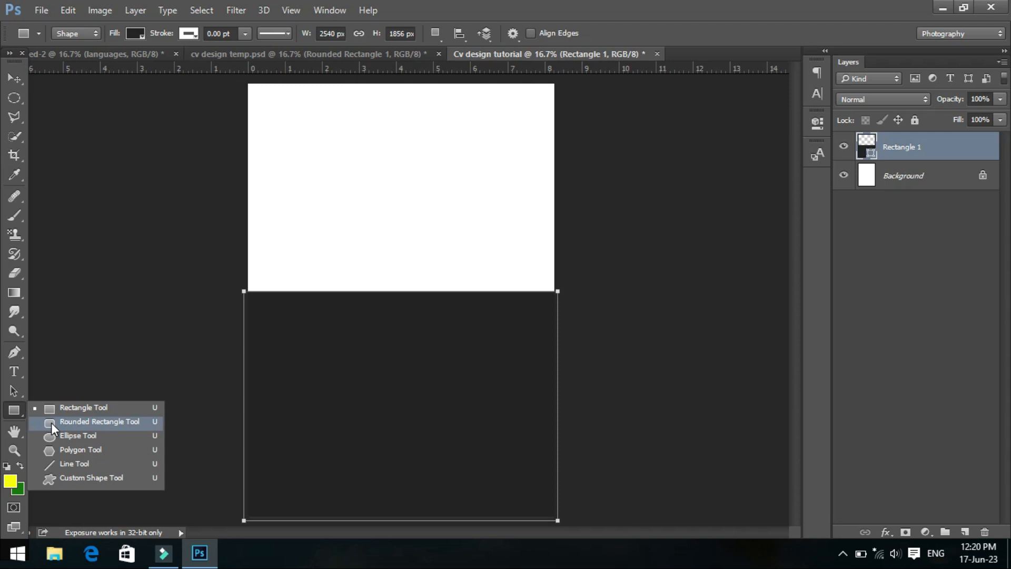
click(61, 435)
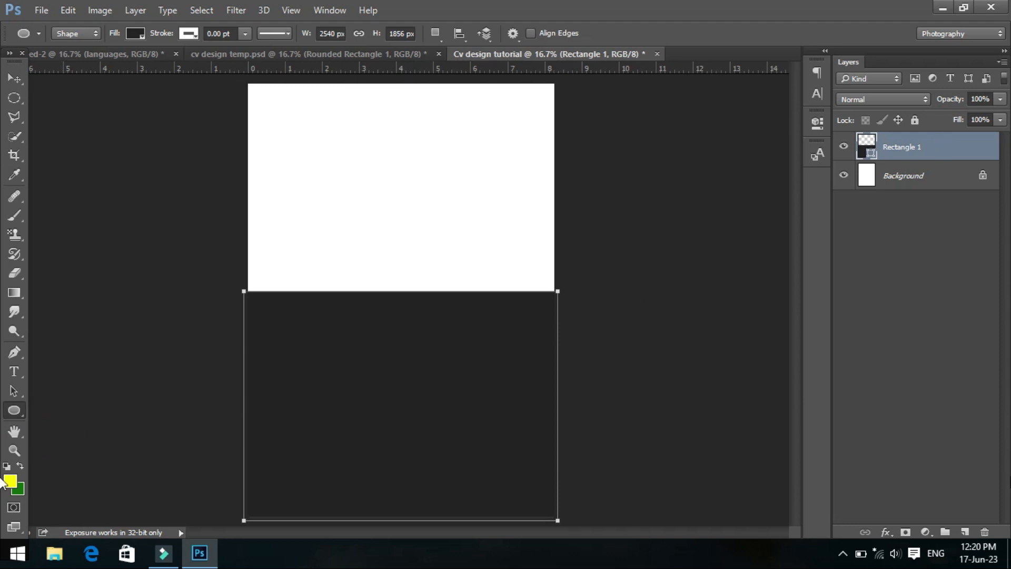
click(965, 532)
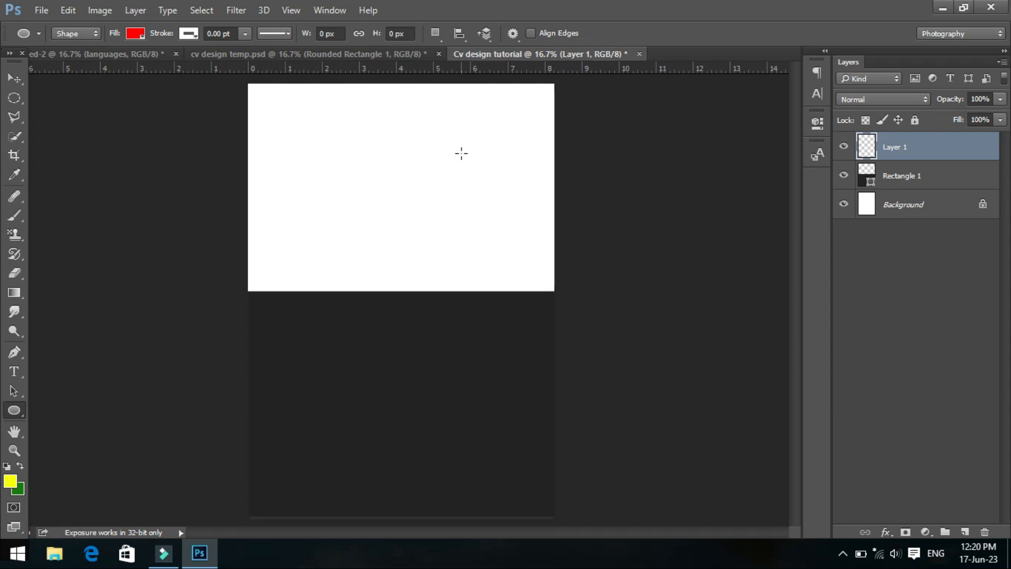
drag(415, 107, 568, 265)
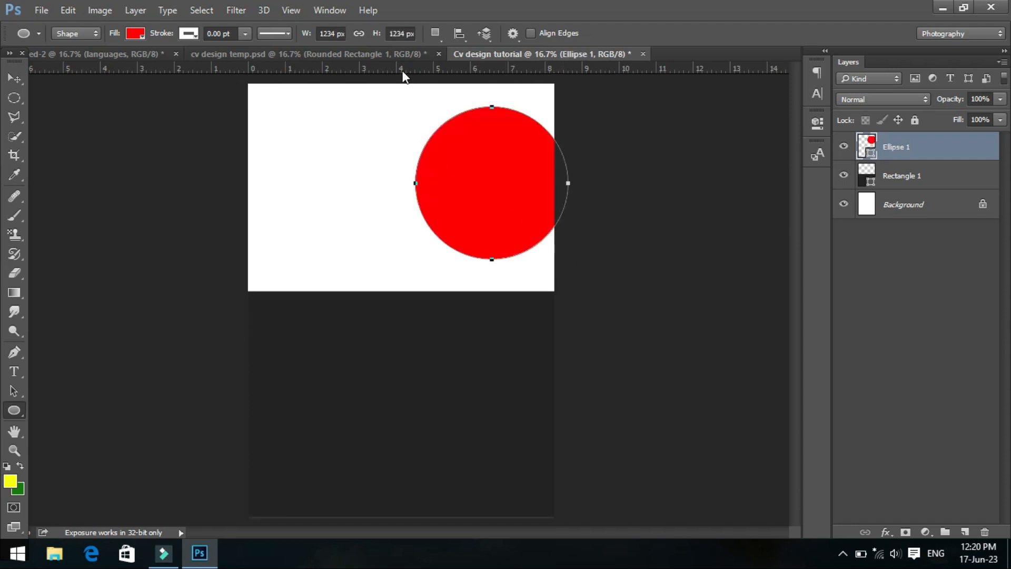
- Set the circle's height and width to 1315 px each
click(391, 34)
text(1315)
key(Return)
click(335, 33)
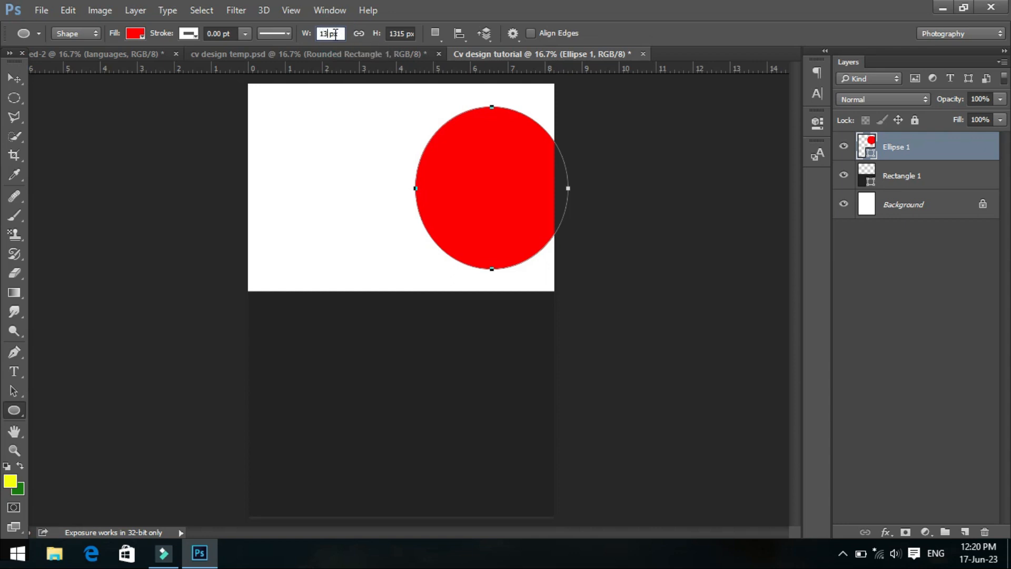
key(Return)
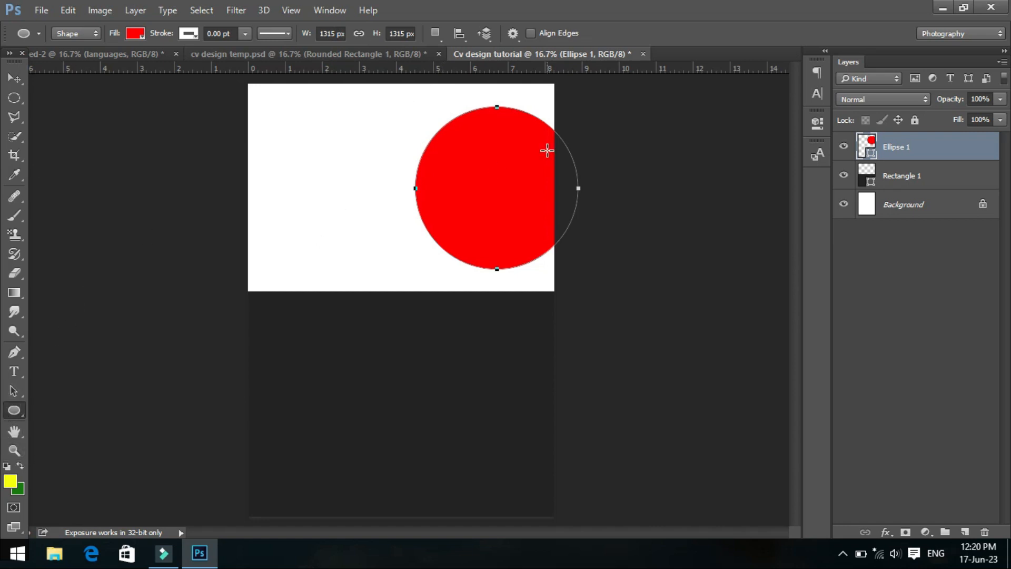
- Nudge the red circle left until it lies just inside the page's right edge
right_click(558, 204)
key(Escape)
click(867, 180)
click(863, 153)
click(19, 77)
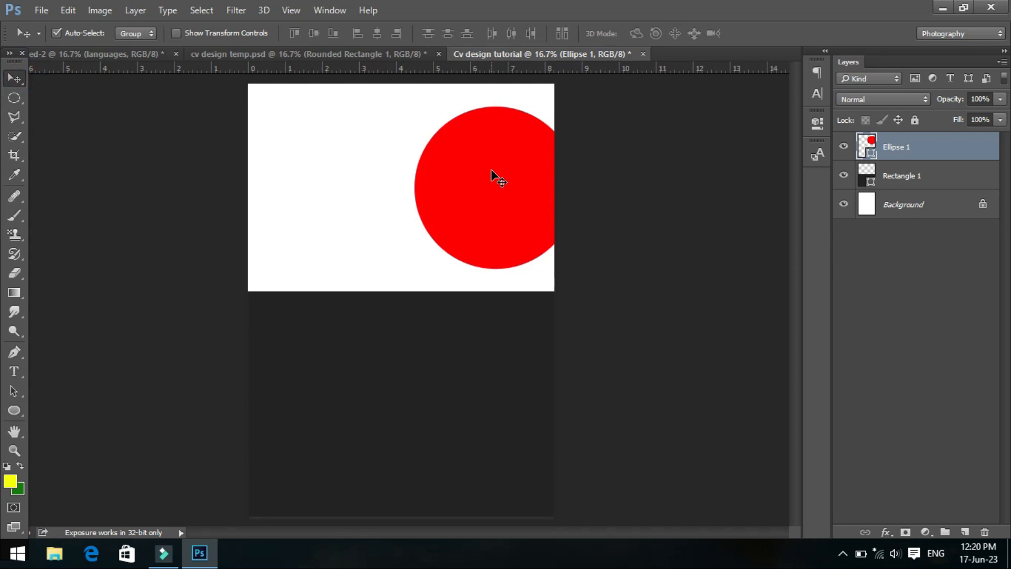
key(shift+Left)
key(shift+Left)
key(shift+Left)
key(shift+Left)
key(shift+Left)
key(shift+Left)
key(shift+Left)
key(shift+Left)
key(shift+Left)
key(shift+Left)
key(shift+Left)
key(shift+Left)
key(shift+Left)
key(shift+Left)
key(shift+Left)
key(shift+Left)
key(shift+Left)
key(shift+Left)
key(shift+Left)
key(shift+Left)
key(shift+Left)
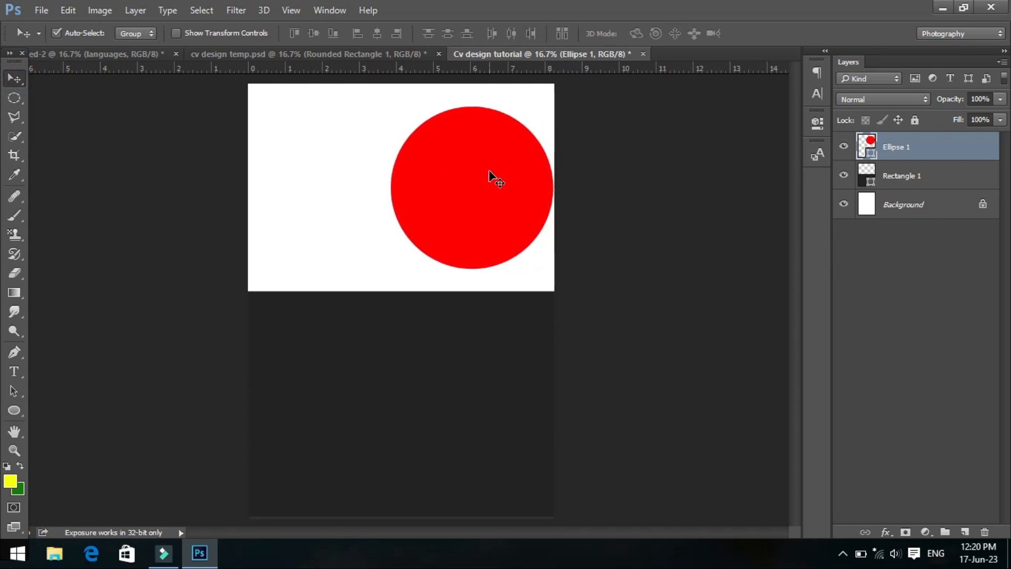
- Trace the circle's right half with the Pen tool as a closed shape and adjust its curve handles to follow the outline
click(12, 353)
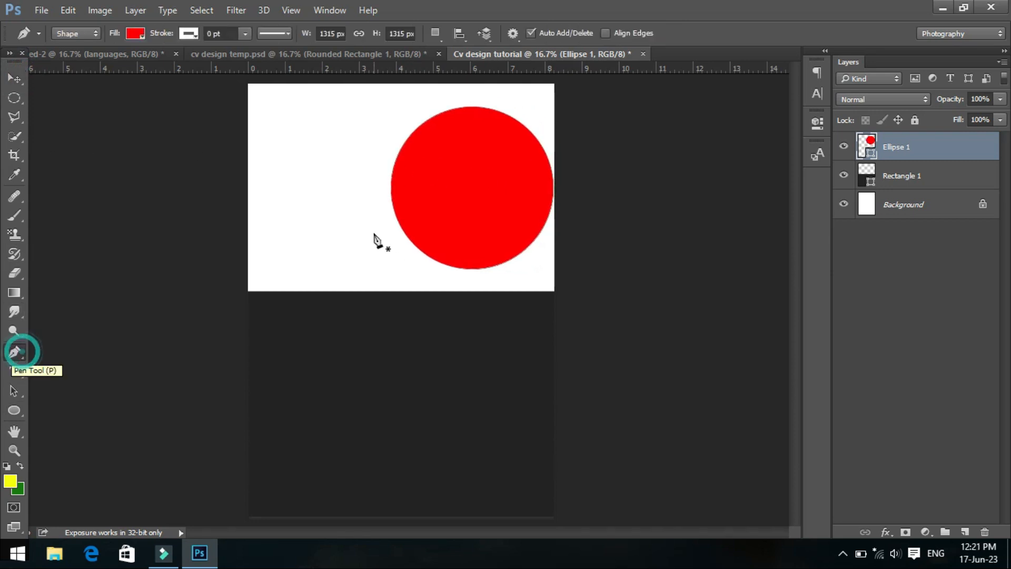
click(475, 107)
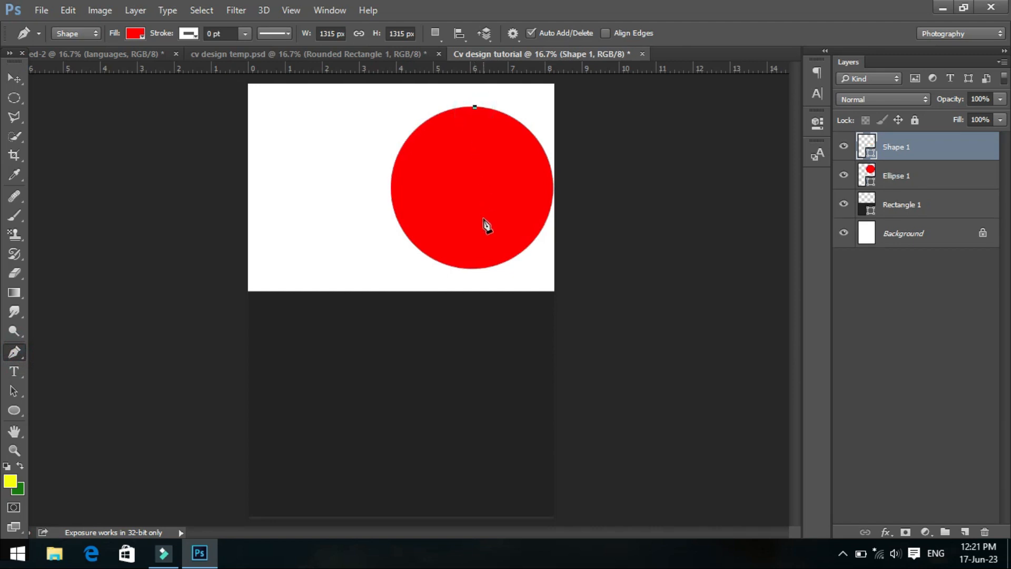
click(478, 269)
drag(554, 188, 557, 117)
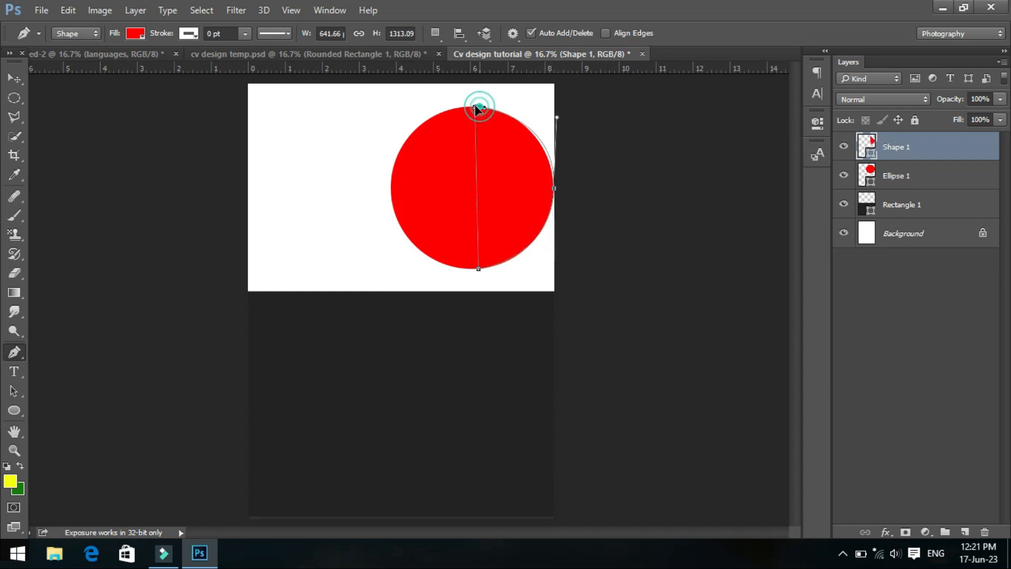
mouse_move(476, 106)
mouse_down()
mouse_move(449, 104)
mouse_move(473, 114)
mouse_move(449, 122)
mouse_move(479, 106)
mouse_move(489, 111)
mouse_move(479, 111)
mouse_up()
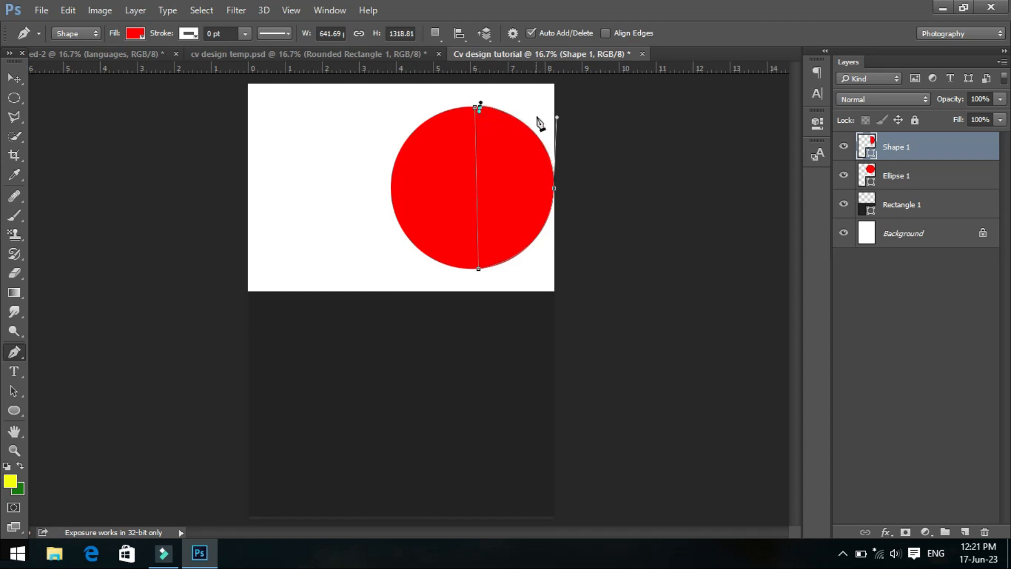
drag(557, 118, 554, 118)
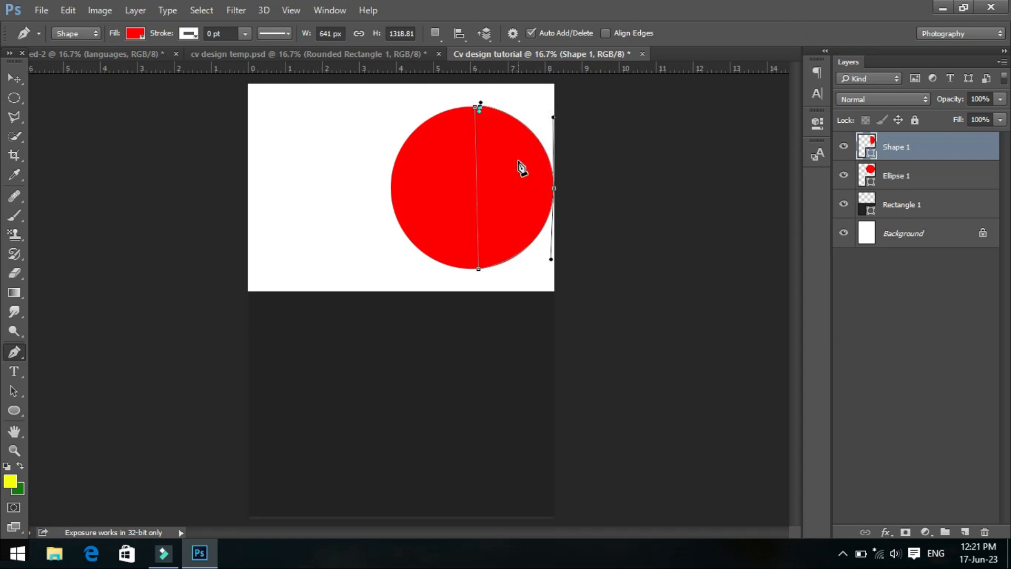
- Delete the Ellipse 1 layer, keeping only the traced half circle
click(18, 79)
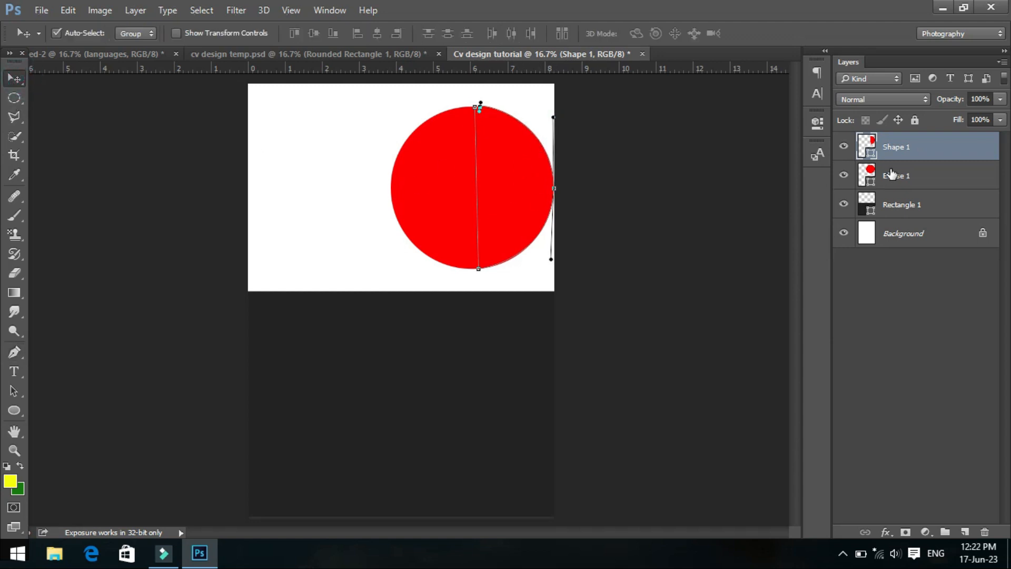
click(891, 173)
key(Delete)
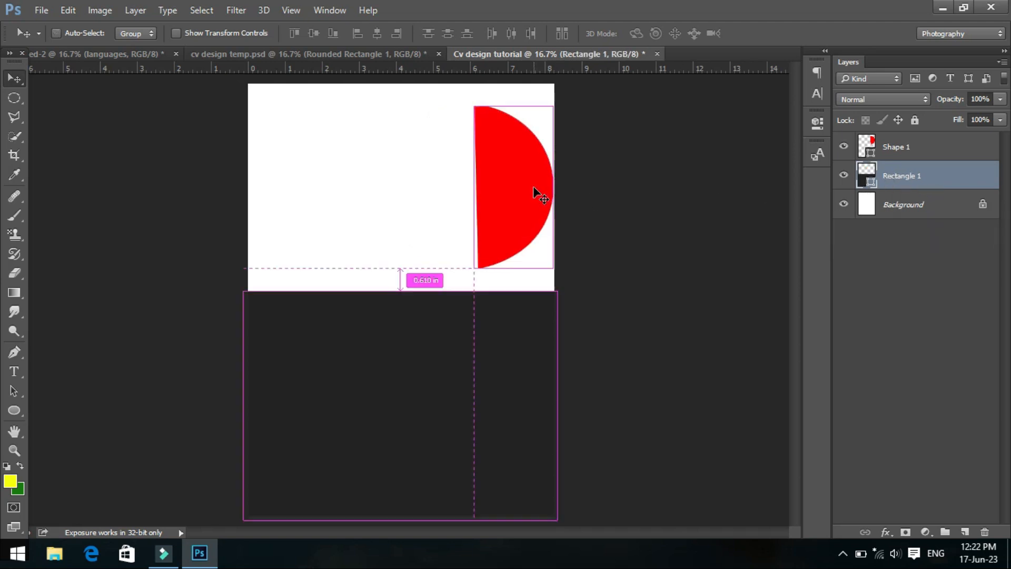
- Flip the red half circle vertically
key(ctrl+t)
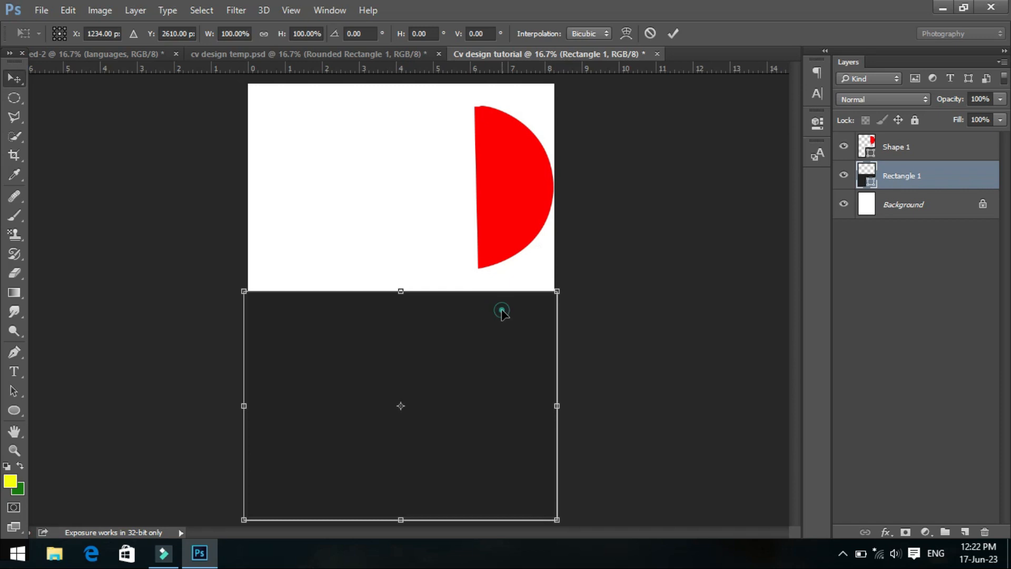
key(Escape)
click(941, 150)
key(ctrl+t)
right_click(496, 159)
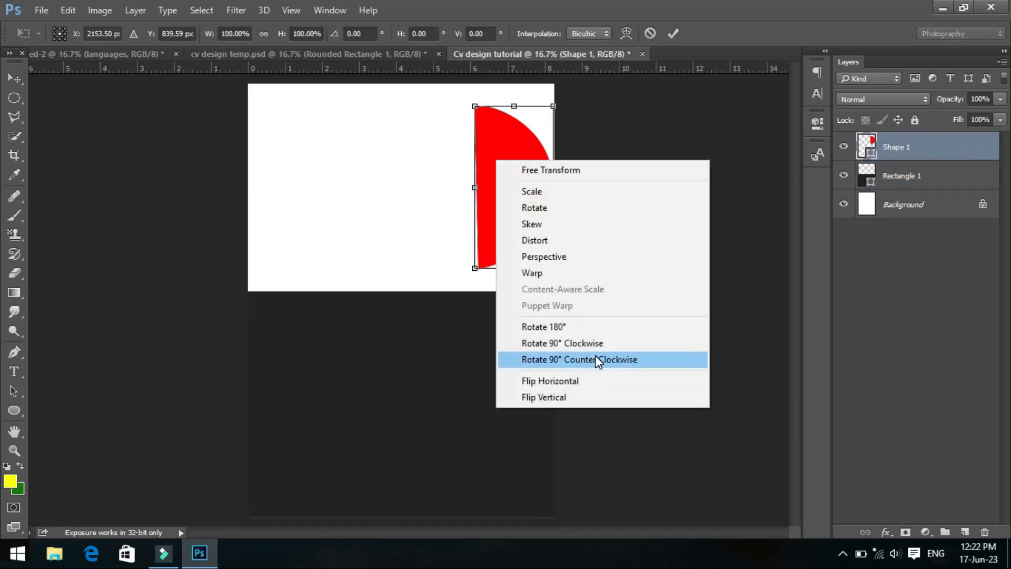
click(580, 395)
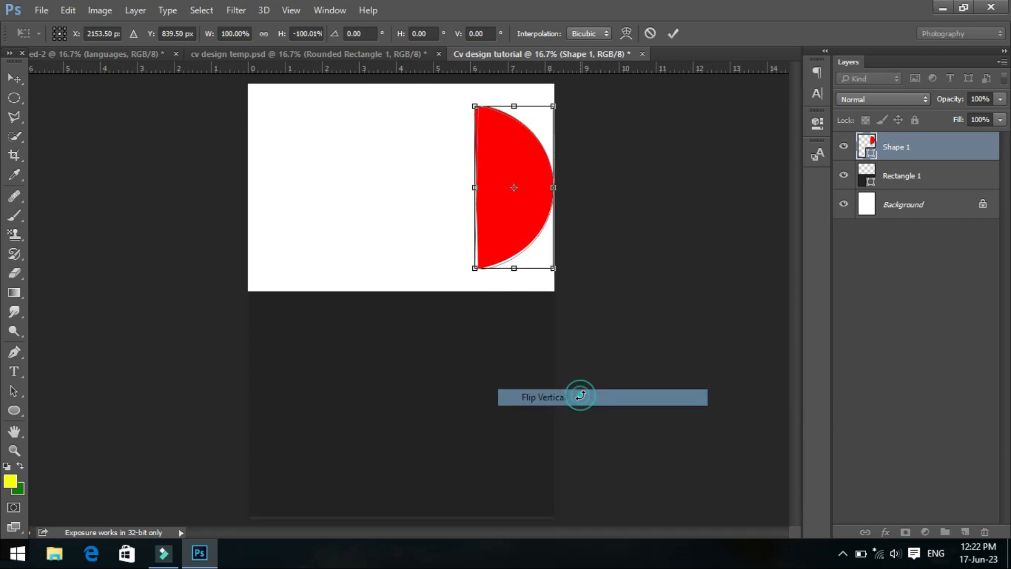
double_click(541, 238)
- Move the red half circle partly past the page's right edge and rotate it slightly counter-clockwise, by -1.53° and again by -0.62°
key(ctrl+t)
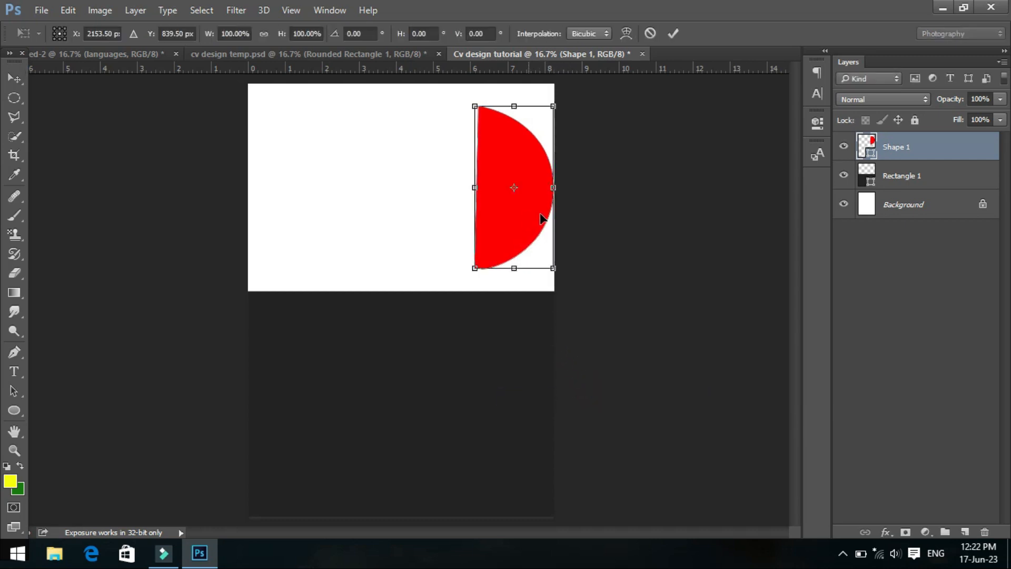
drag(532, 232, 596, 248)
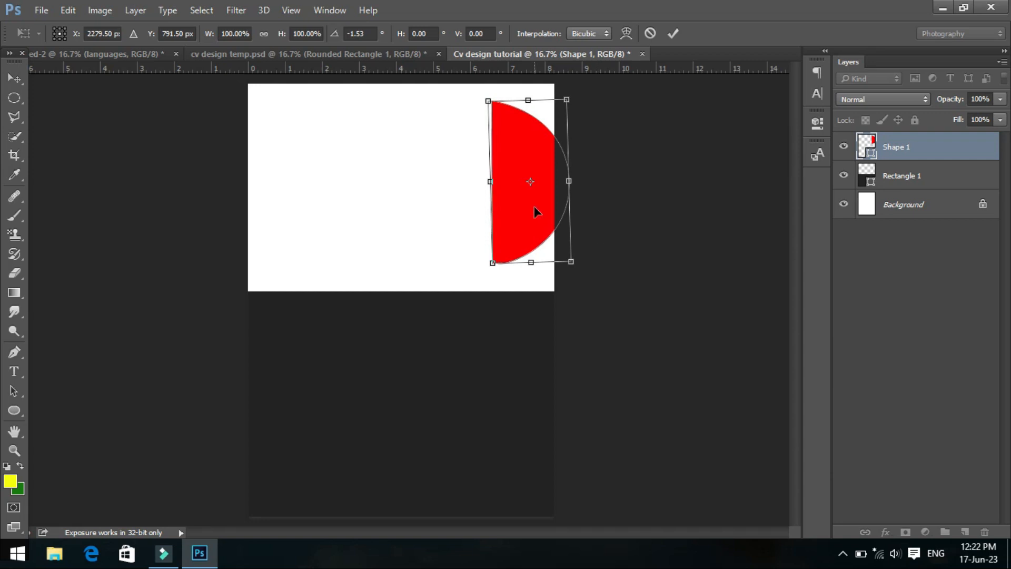
double_click(537, 212)
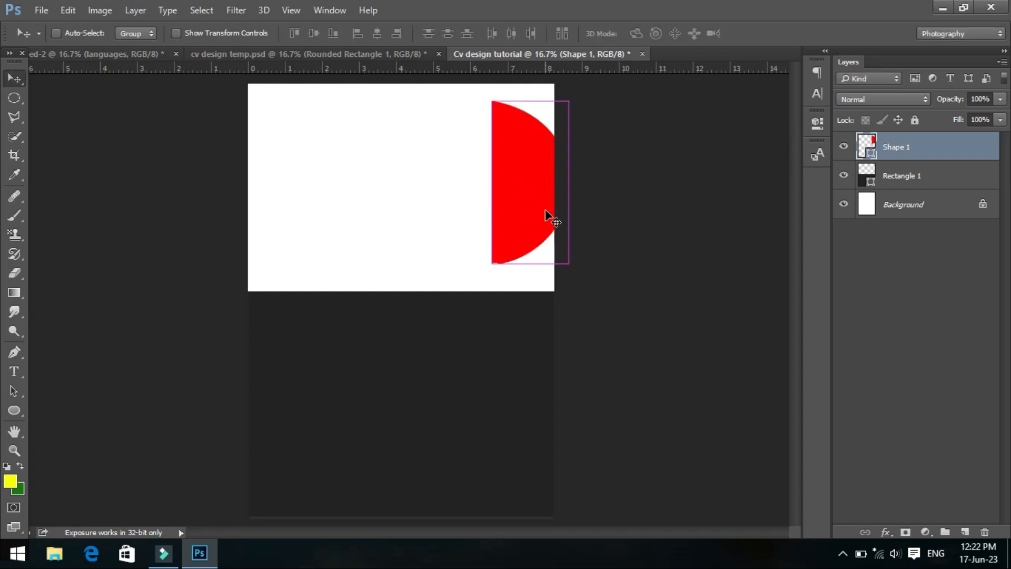
key(ctrl+t)
drag(583, 229, 589, 234)
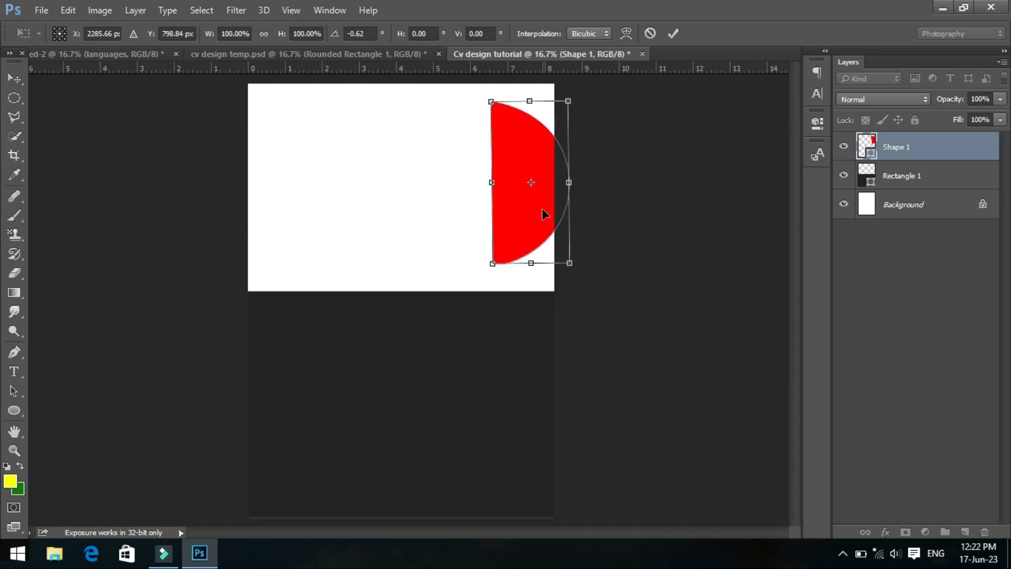
key(Return)
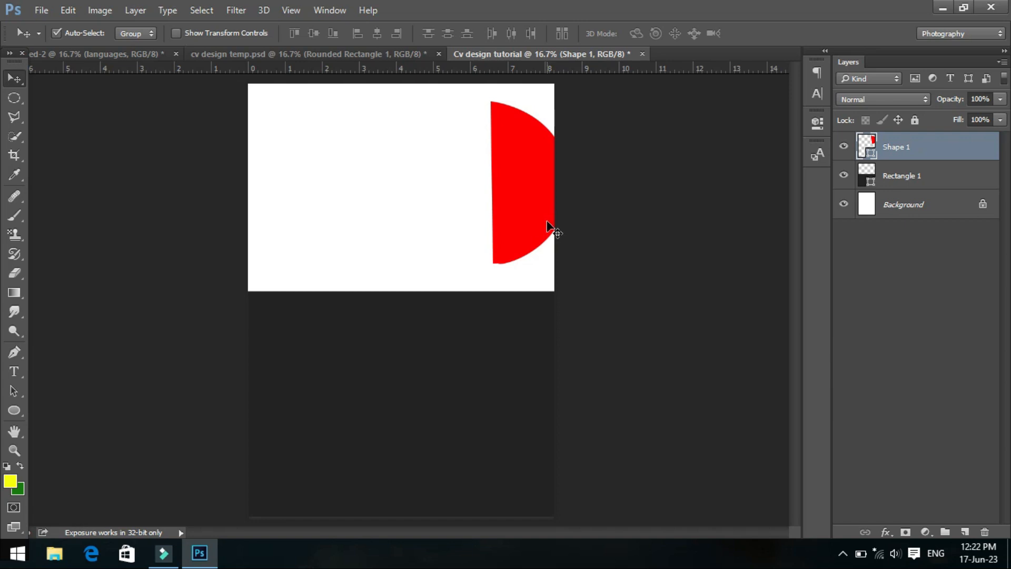
- Nudge the half circle upward on the white area and slightly to the right
key(shift+Up)
key(shift+Up)
key(shift+Up)
key(shift+Up)
key(shift+Up)
key(shift+Up)
key(shift+Up)
key(shift+Up)
key(shift+Up)
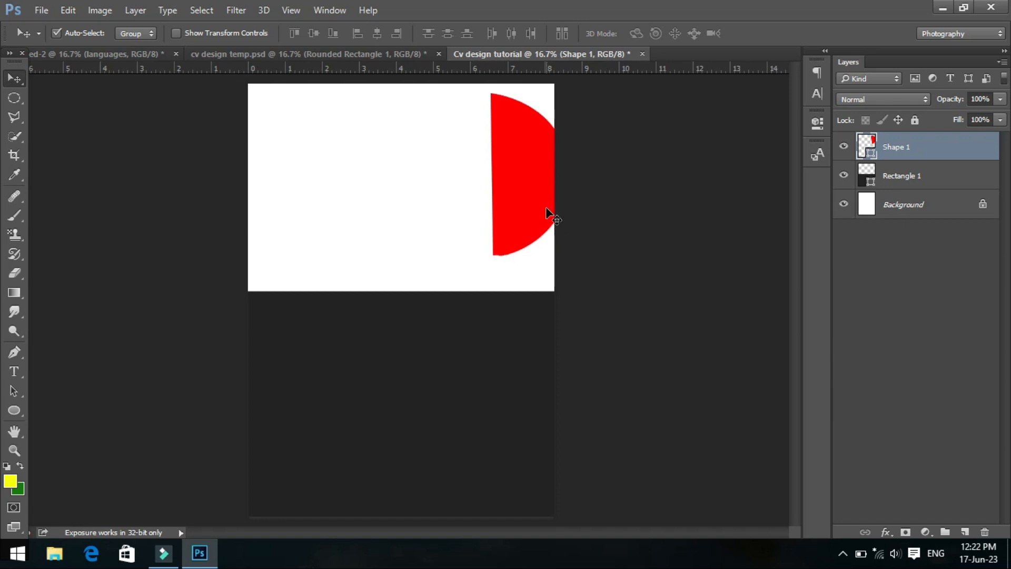
key(shift+Right)
key(shift+Right)
key(shift+Right)
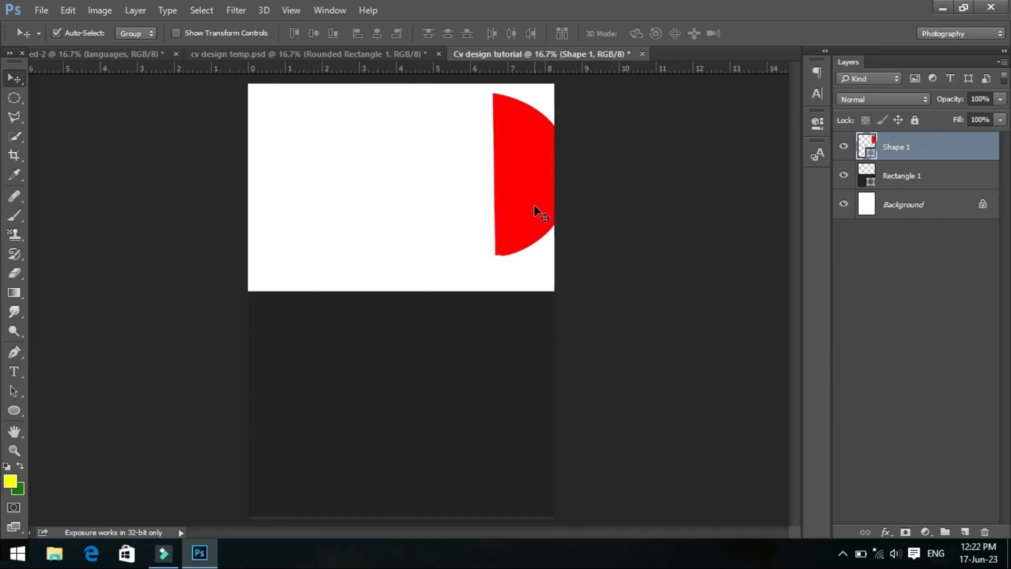
key(shift+Left)
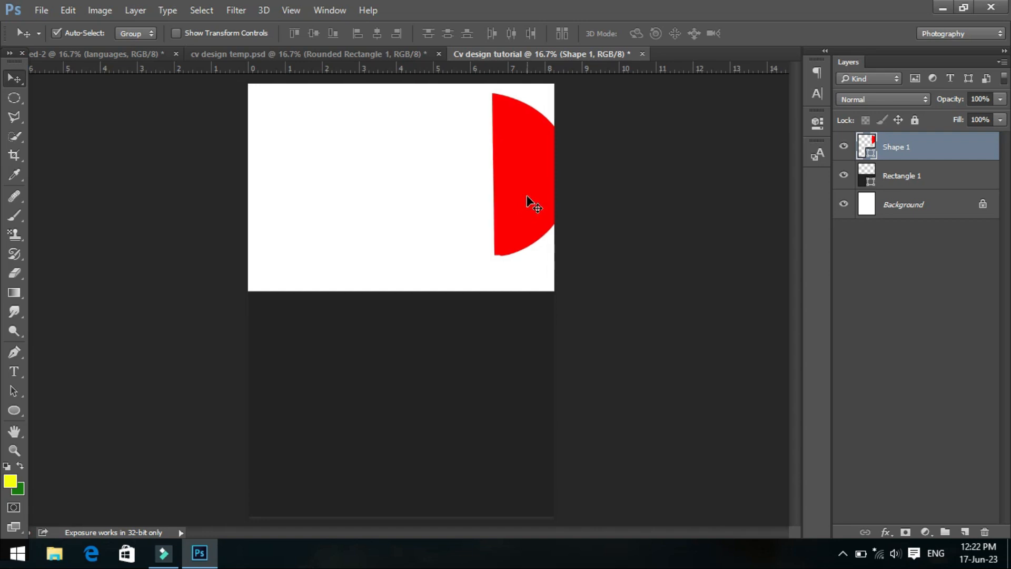
- Draw a red circle about 1036 px in diameter on a new layer, overlapping the half circle's straight side
click(15, 409)
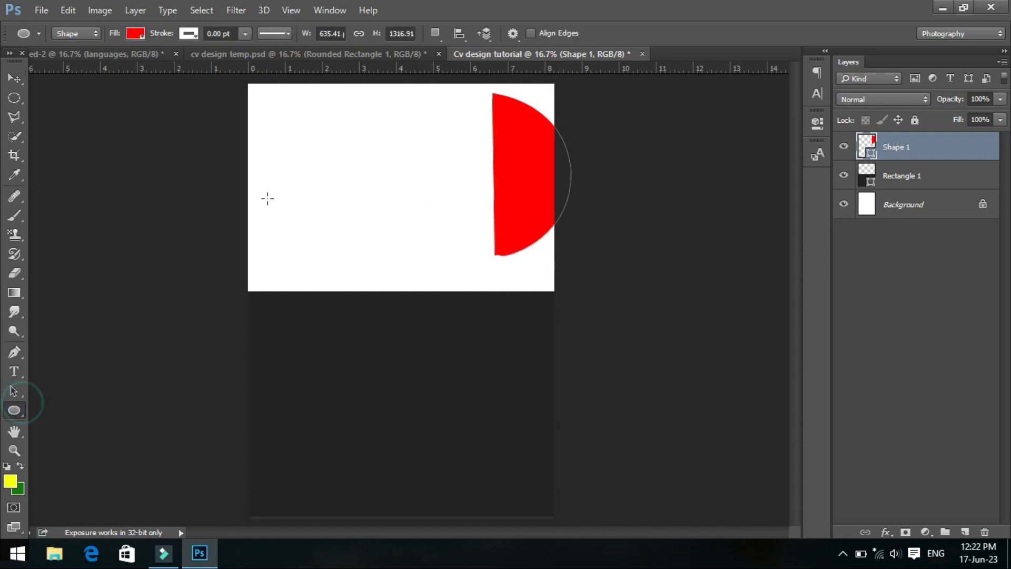
click(965, 532)
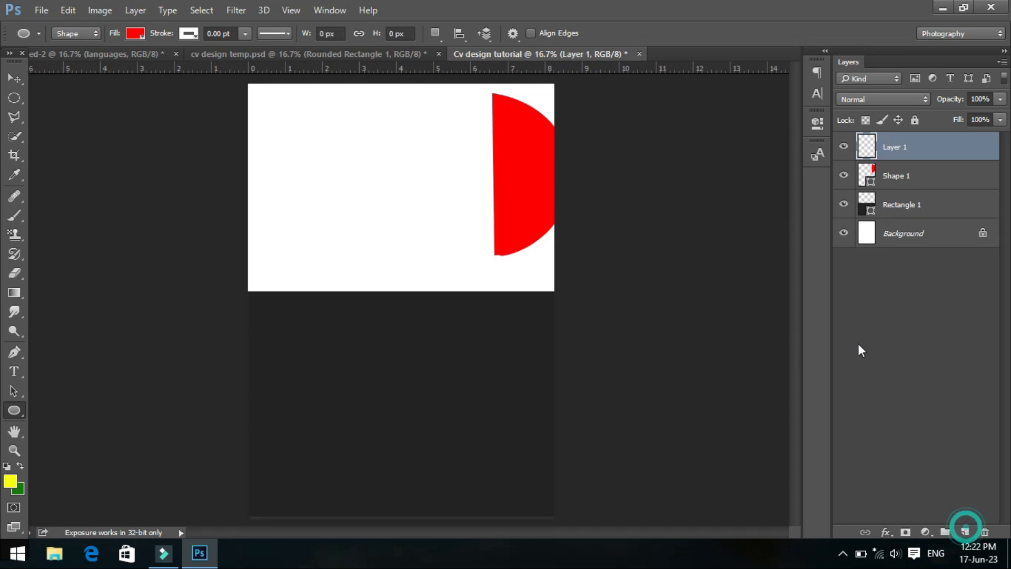
drag(395, 117, 523, 305)
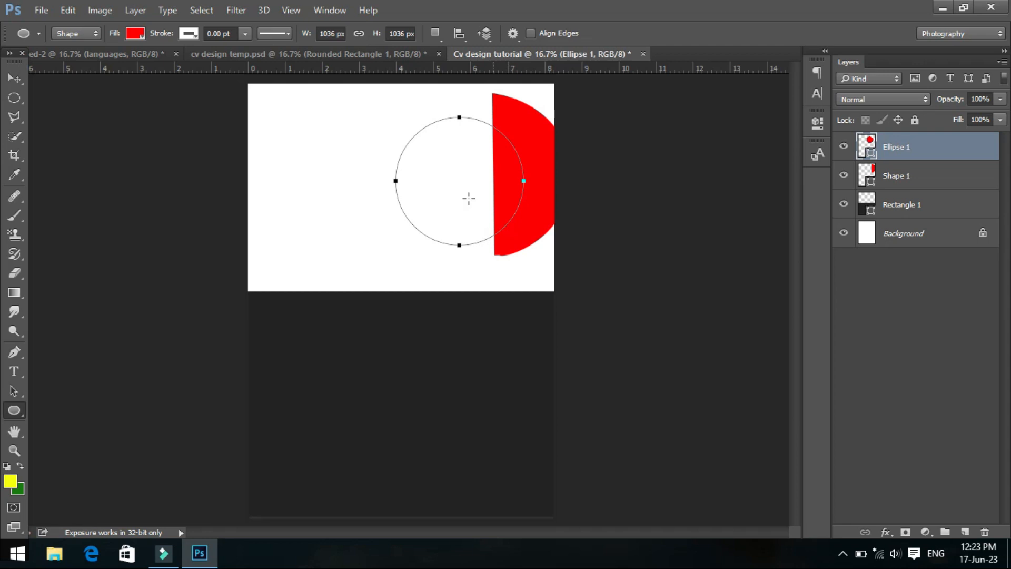
- Set the new circle's width and height to 1006 px
click(402, 33)
text(0)
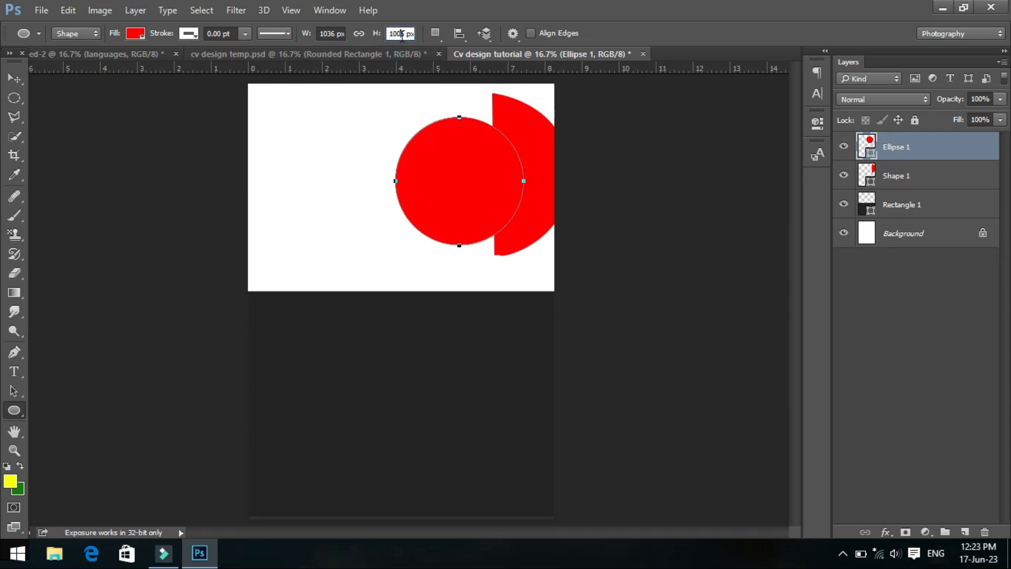
click(335, 37)
text(103)
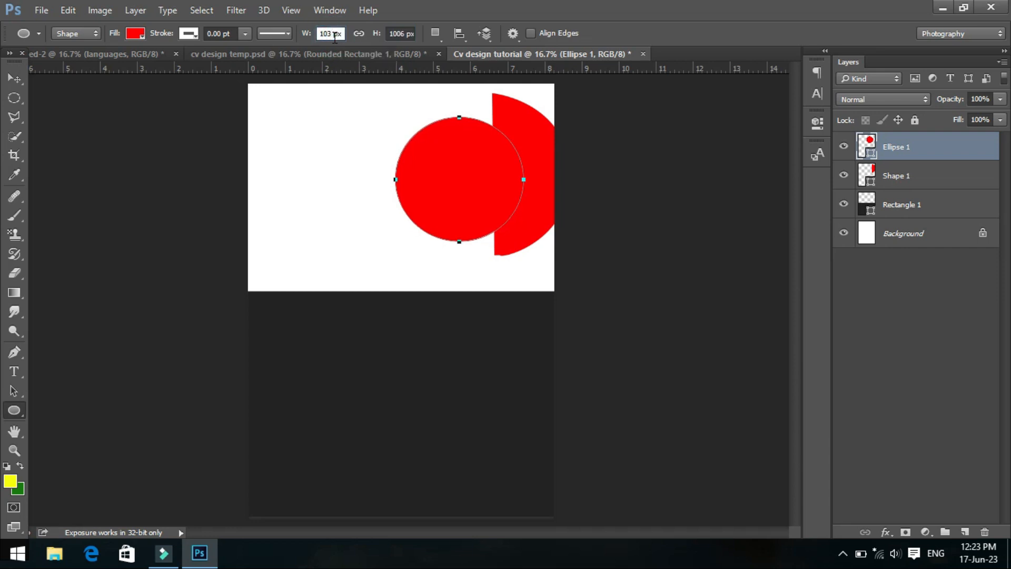
key(Return)
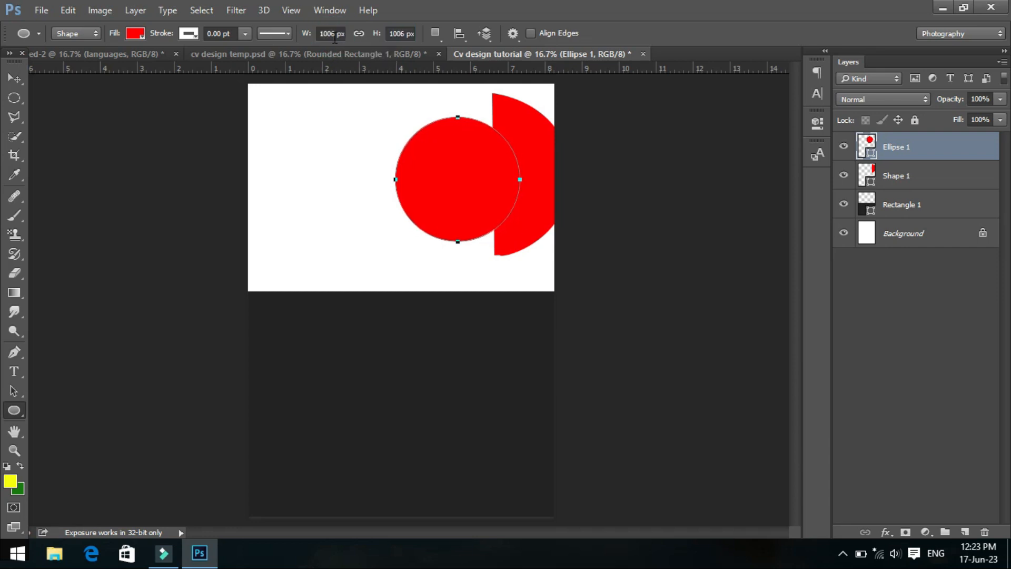
- Change the half circle's fill to the recently used dark grey
click(137, 34)
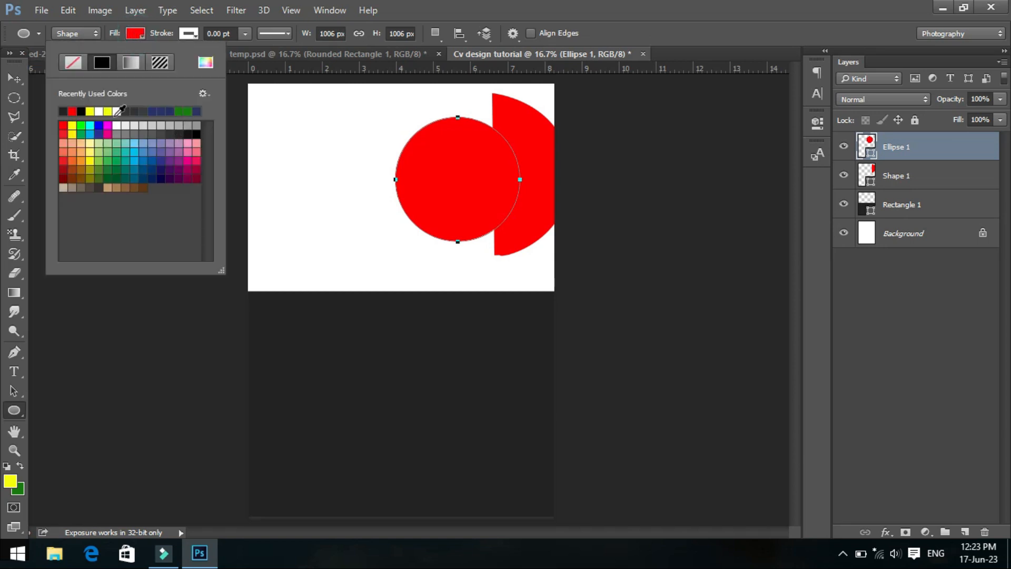
click(15, 79)
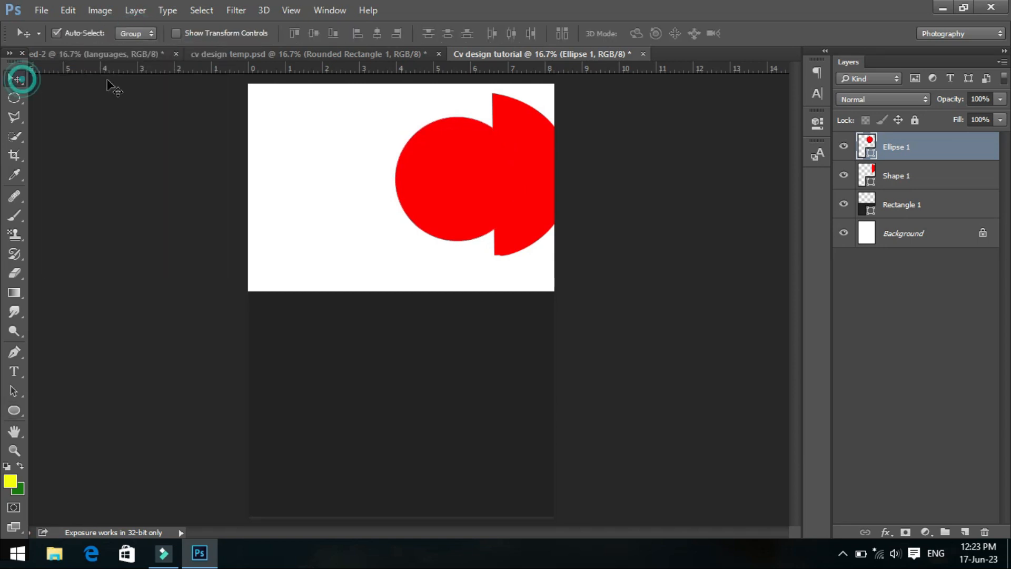
click(519, 124)
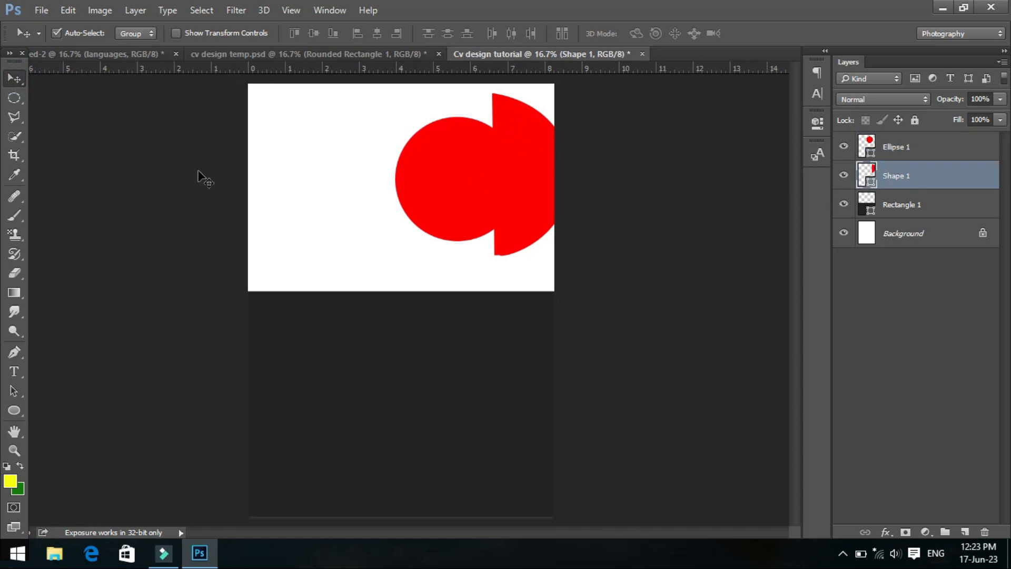
click(14, 410)
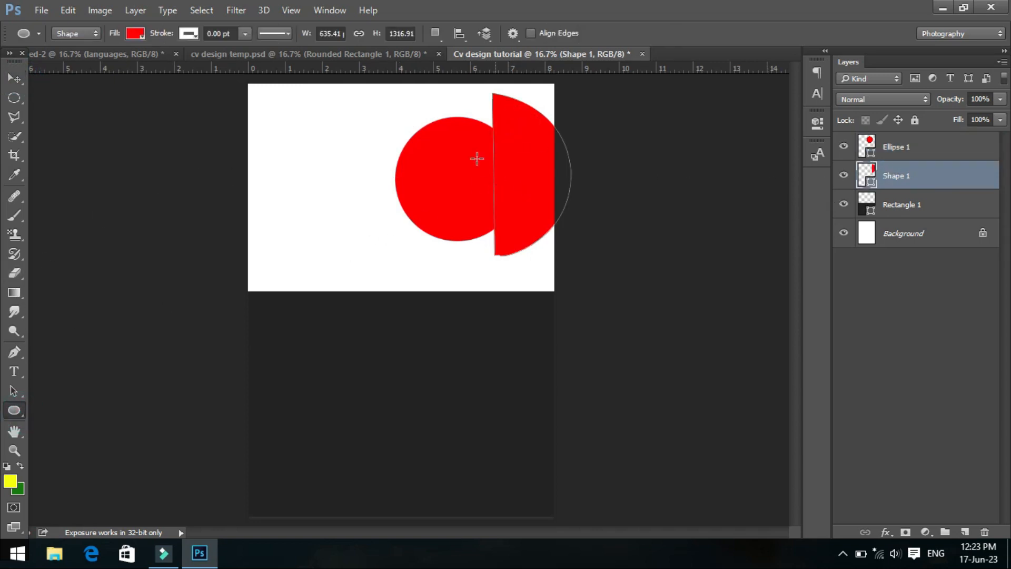
click(135, 33)
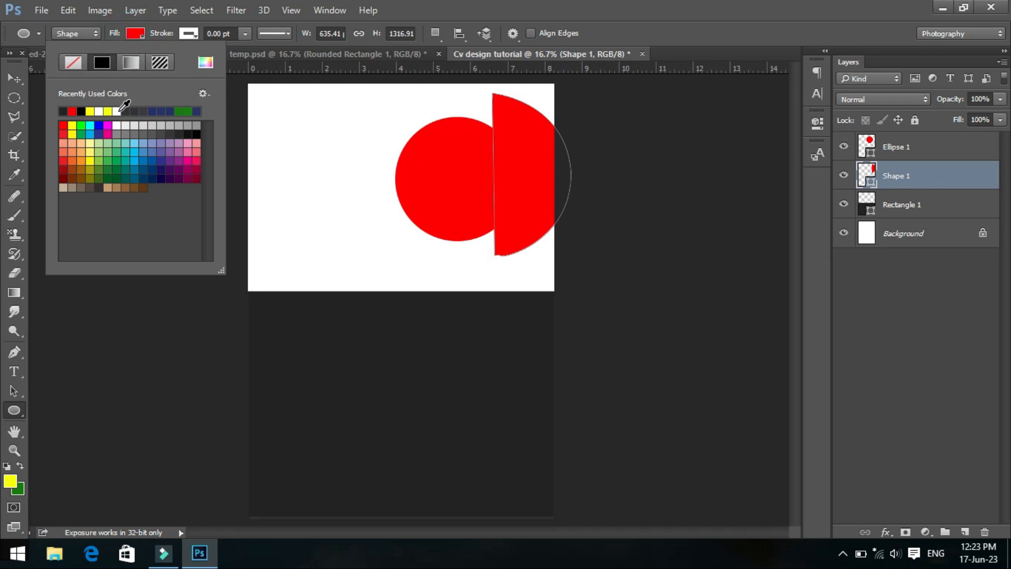
click(64, 111)
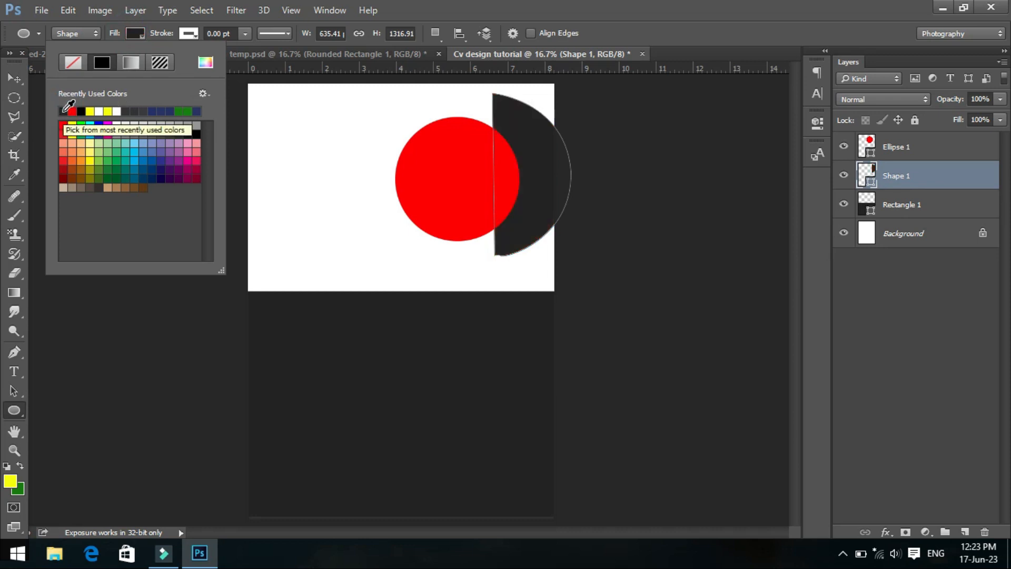
- Move the red circle right so it covers more of the dark half circle and sits at about its mid-height
click(15, 78)
click(15, 78)
click(455, 137)
drag(458, 157, 484, 153)
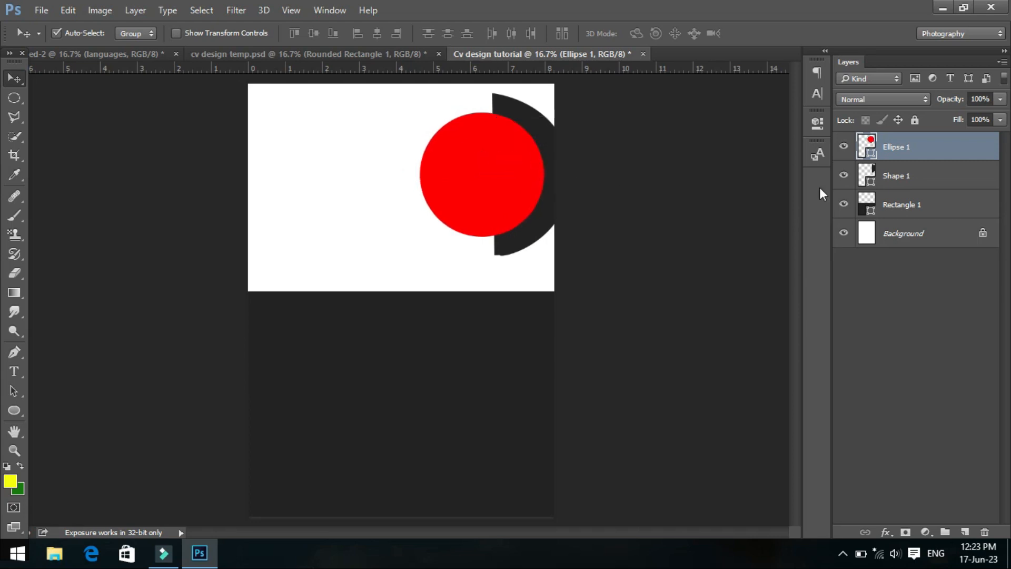
- Try to align the red circle and the dark half circle using the centre and edge alignment options
shift+click(888, 175)
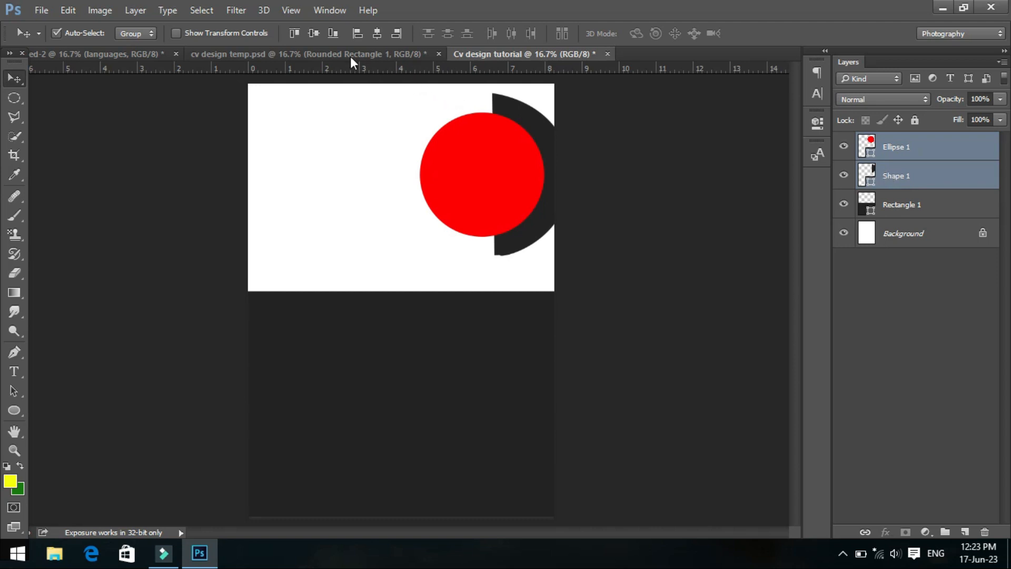
click(377, 33)
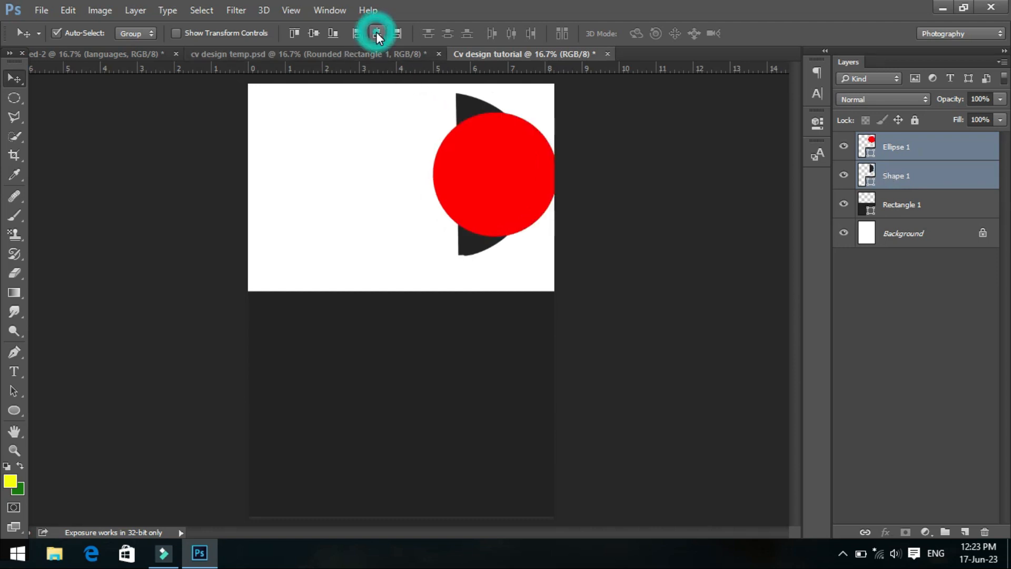
click(356, 33)
click(396, 33)
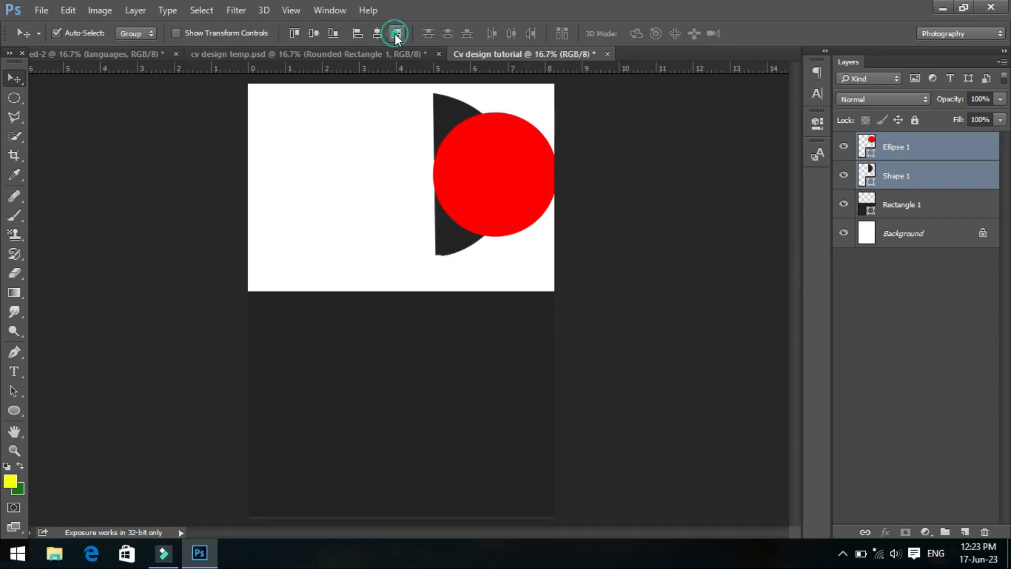
click(300, 32)
click(329, 33)
click(319, 31)
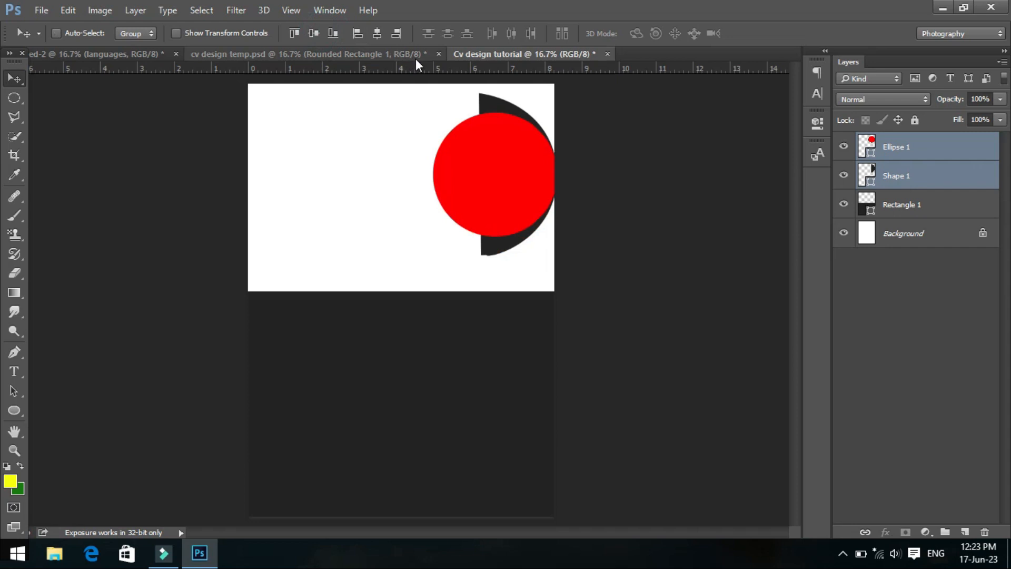
- Undo the alignment changes made to the red circle and the dark half circle
key(ctrl+alt+z)
key(ctrl+alt+z)
key(ctrl+alt+z)
key(ctrl+alt+z)
key(ctrl+alt+z)
key(ctrl+alt+z)
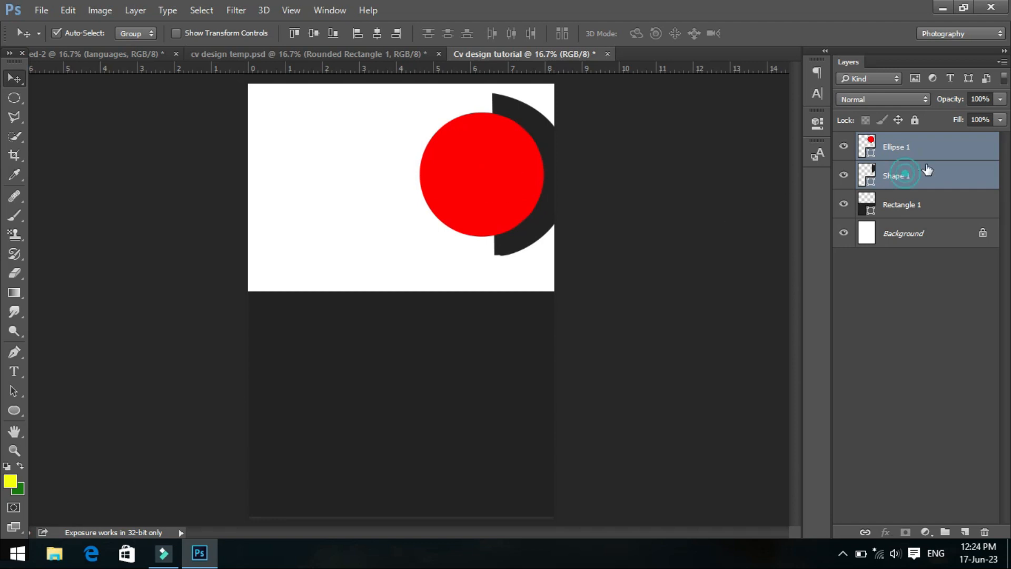
- Nudge only the red circle slightly down and right so an even dark rim surrounds its right side
click(875, 148)
key(Down)
key(Down)
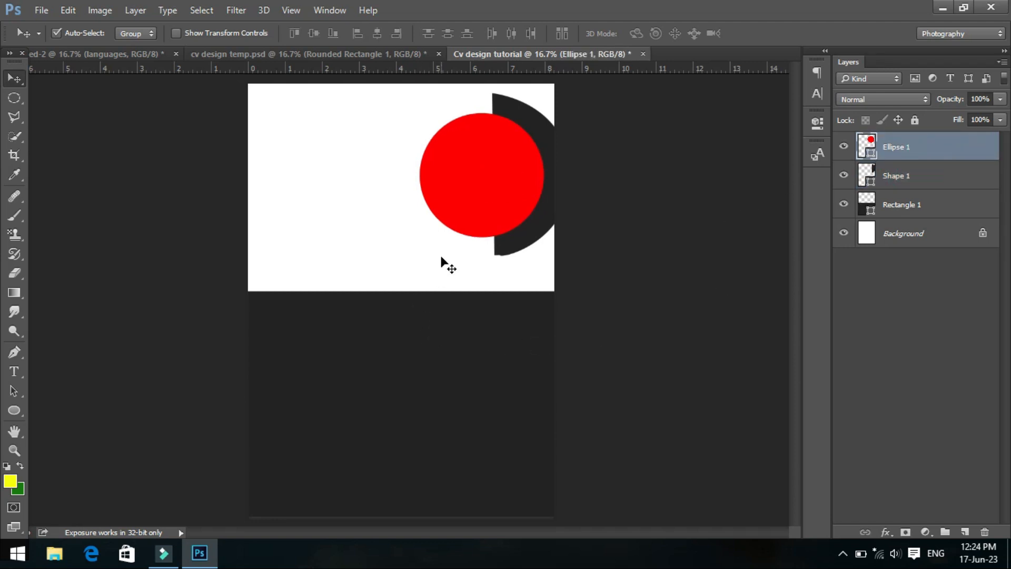
key(Right)
key(Right)
key(Right)
key(Right)
key(Right)
key(Down)
key(Down)
key(Down)
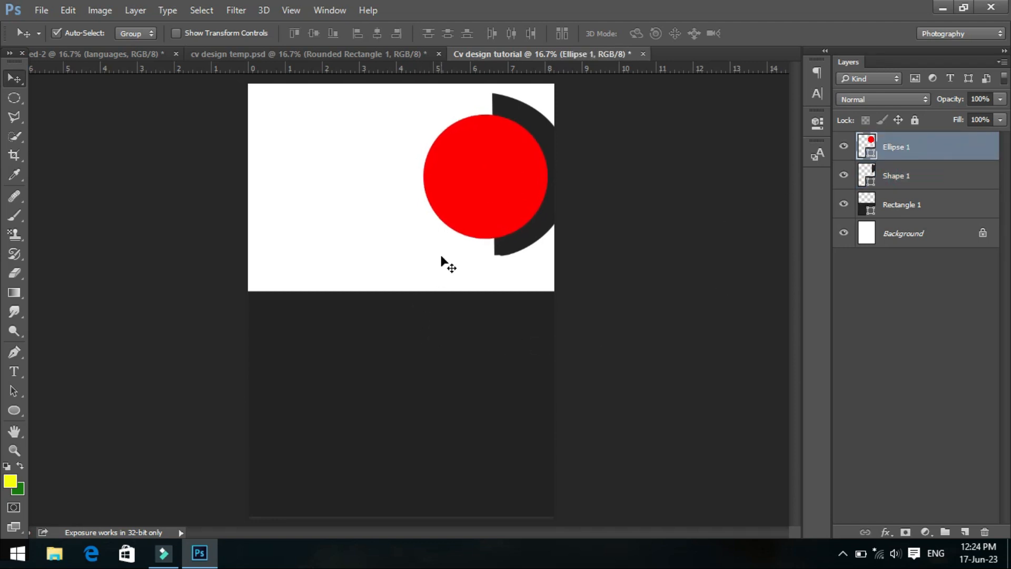
key(Up)
key(Up)
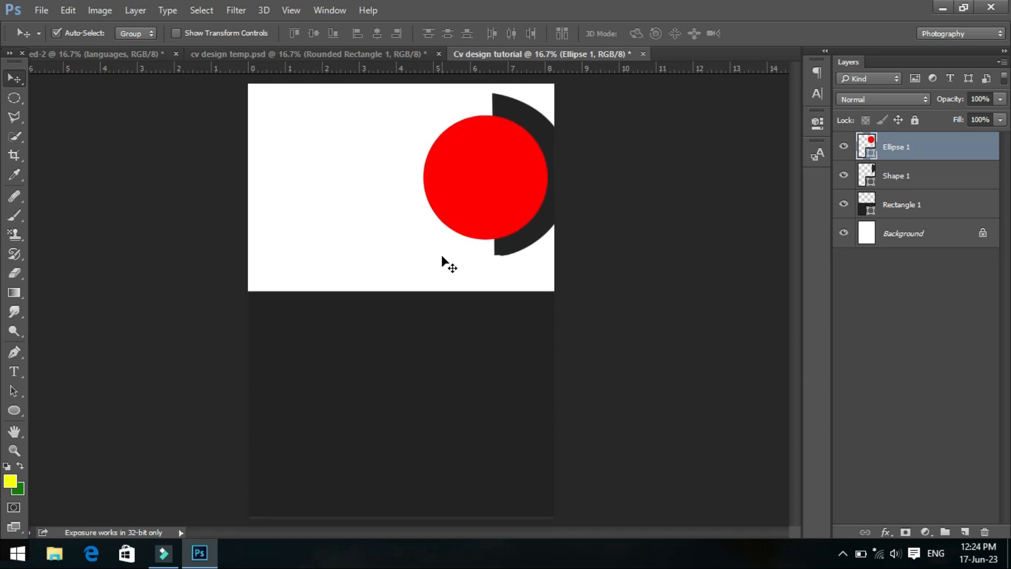
key(Right)
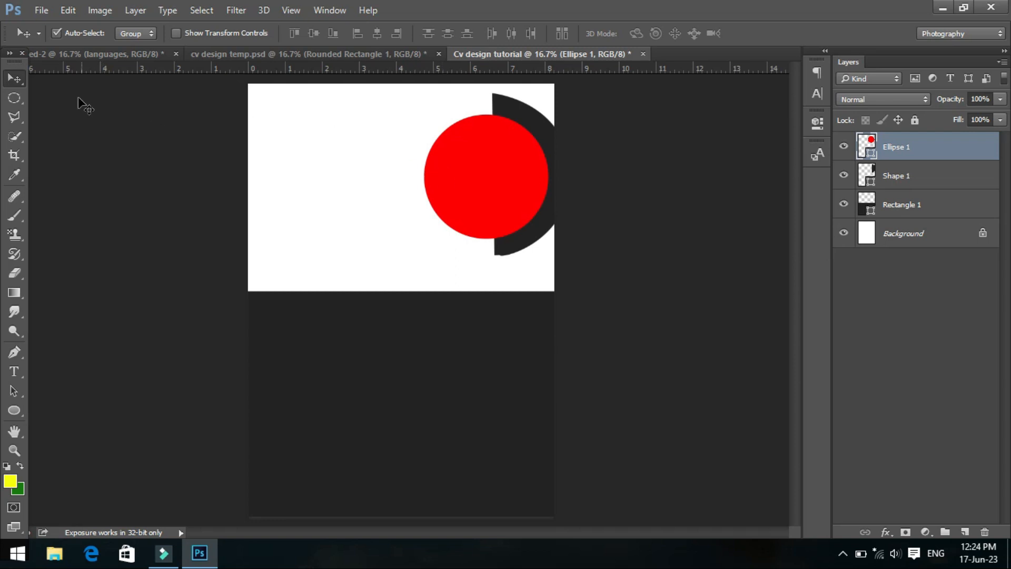
- Draw a thin vertical red rounded rectangle, about 0.083 by 2.983 in with 21 px radius, near the page's left edge on a new layer
click(15, 174)
click(15, 410)
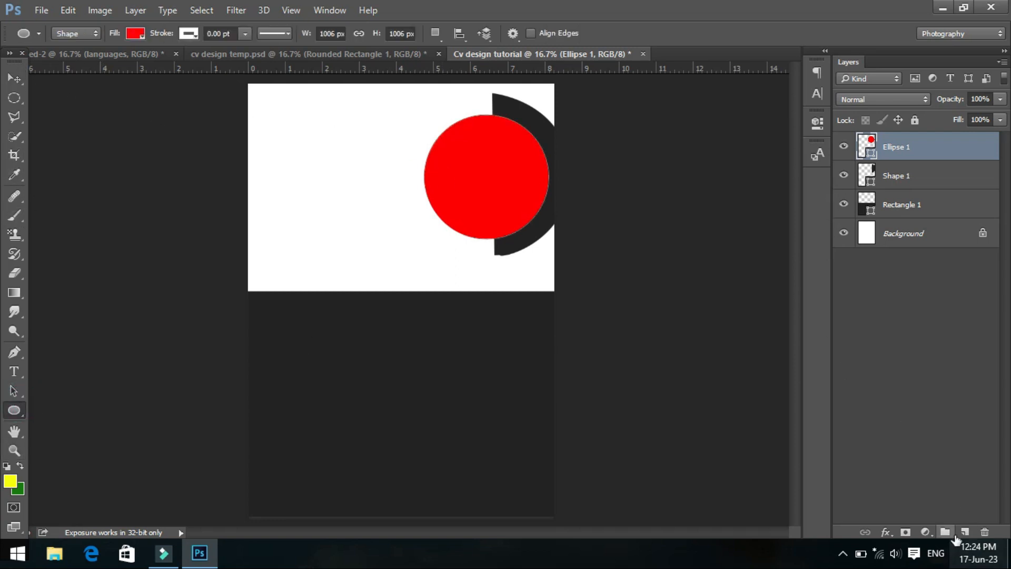
click(965, 533)
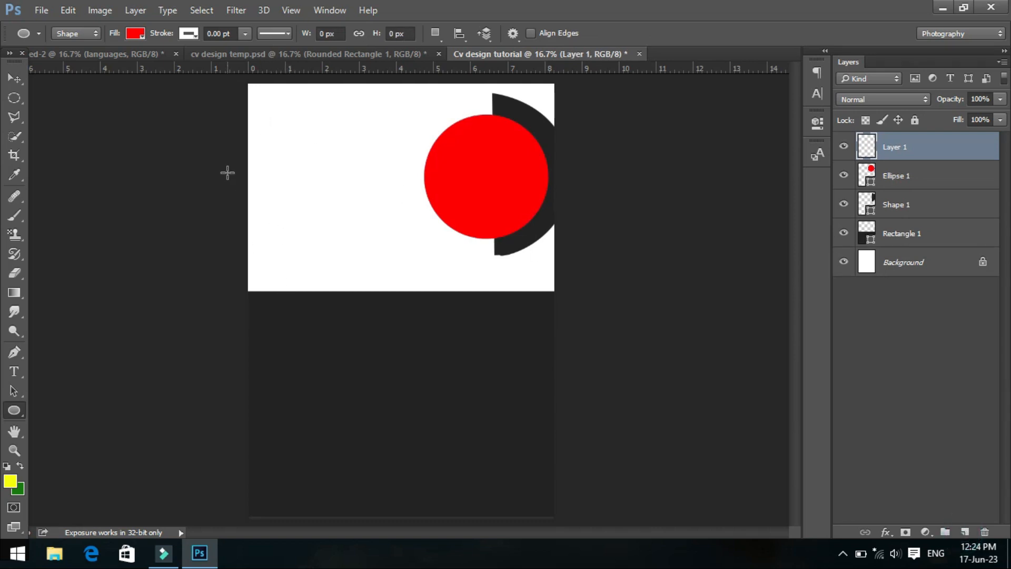
right_click(15, 411)
click(68, 422)
drag(260, 133, 262, 243)
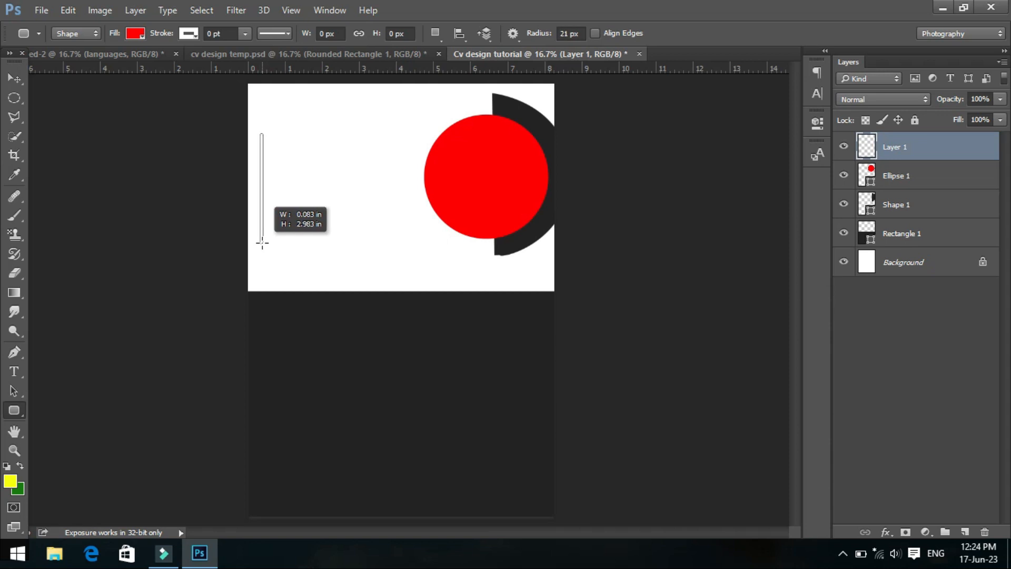
drag(262, 243, 262, 243)
- Set the thin vertical bar's width to 12 px and its height to 804 px
click(324, 33)
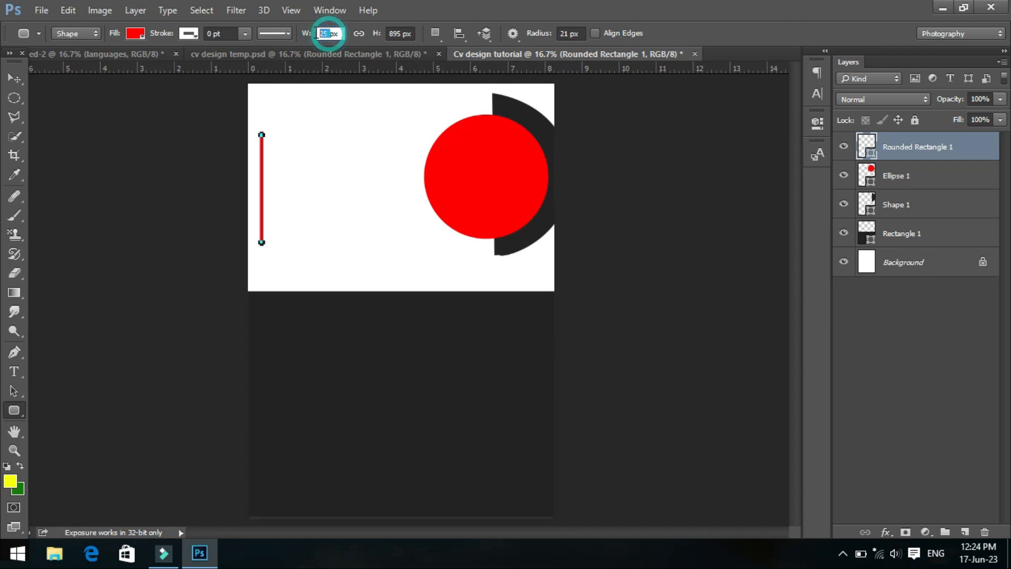
text(12)
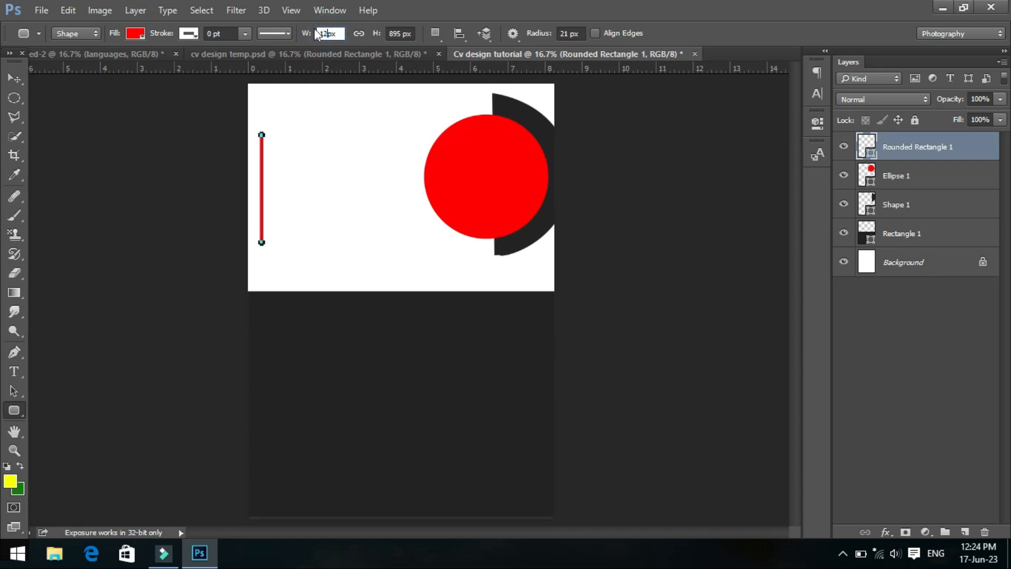
click(396, 34)
text(80)
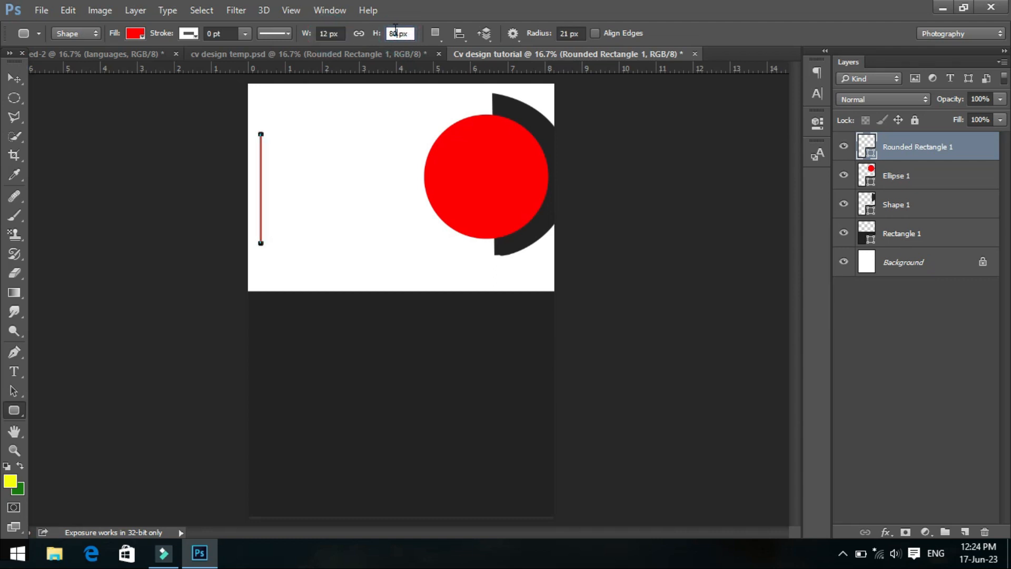
text(4)
key(Return)
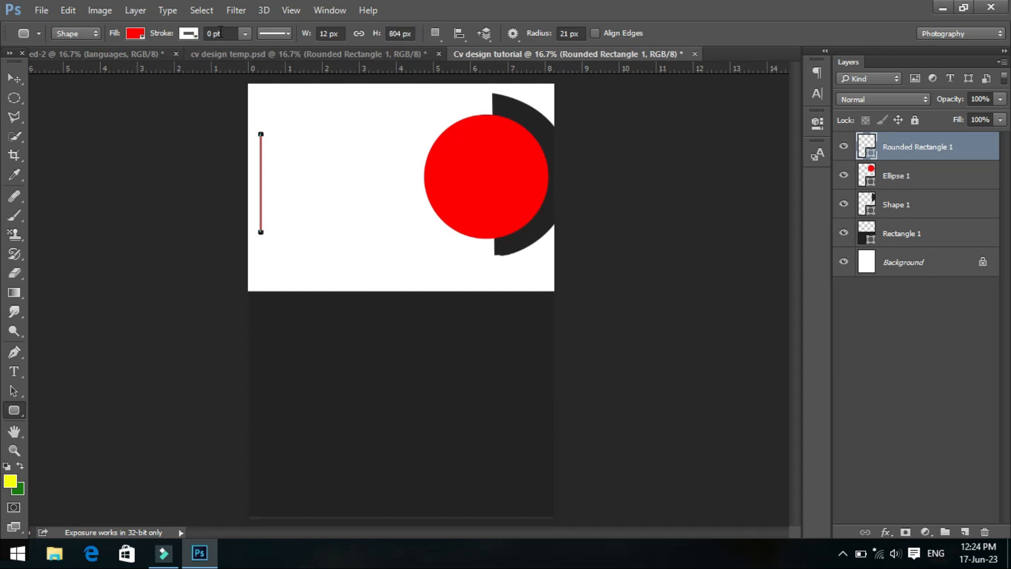
- Give the thin bar a 0.13 pt black stroke and change its fill to black
click(244, 34)
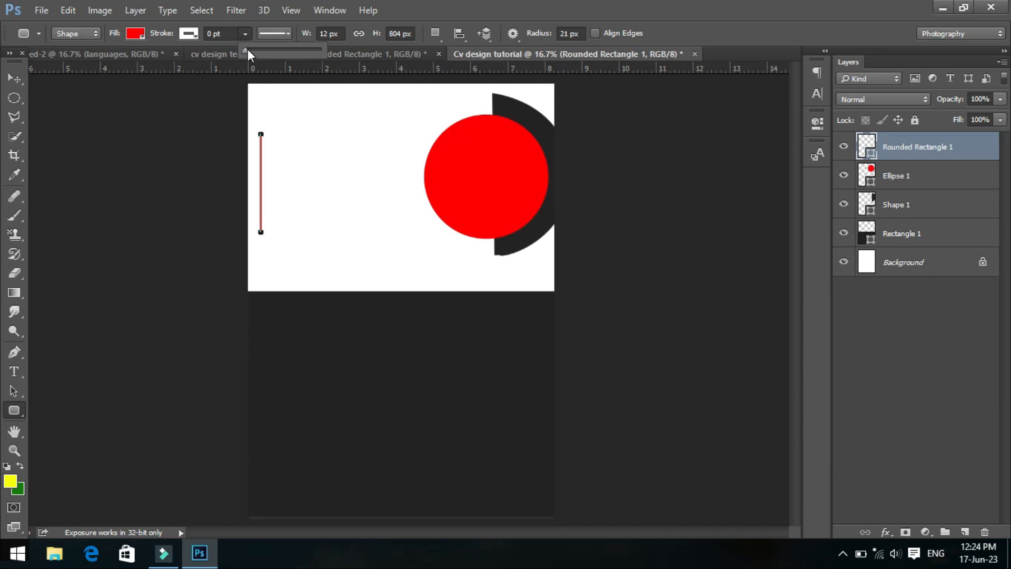
drag(248, 49, 252, 49)
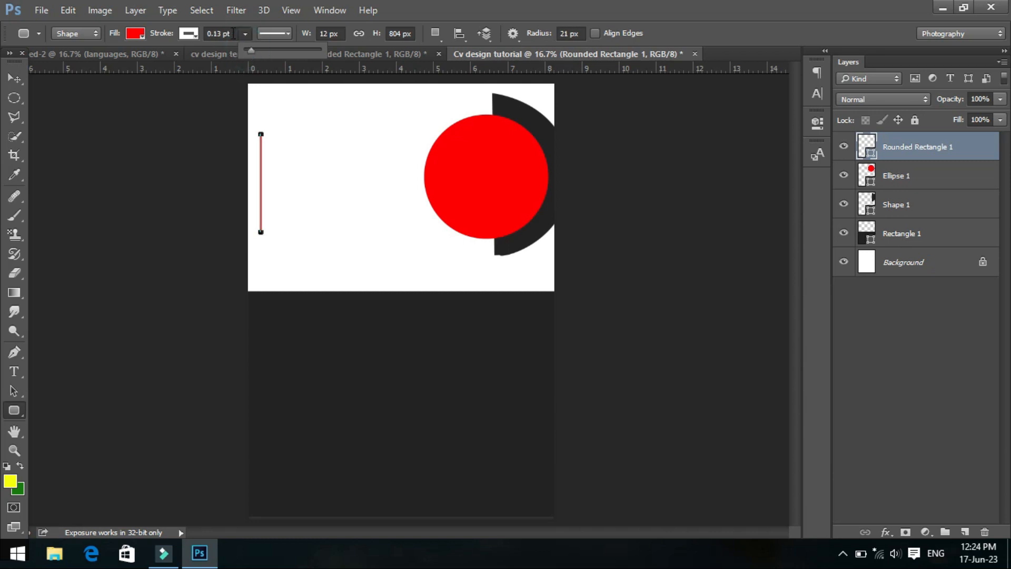
click(189, 34)
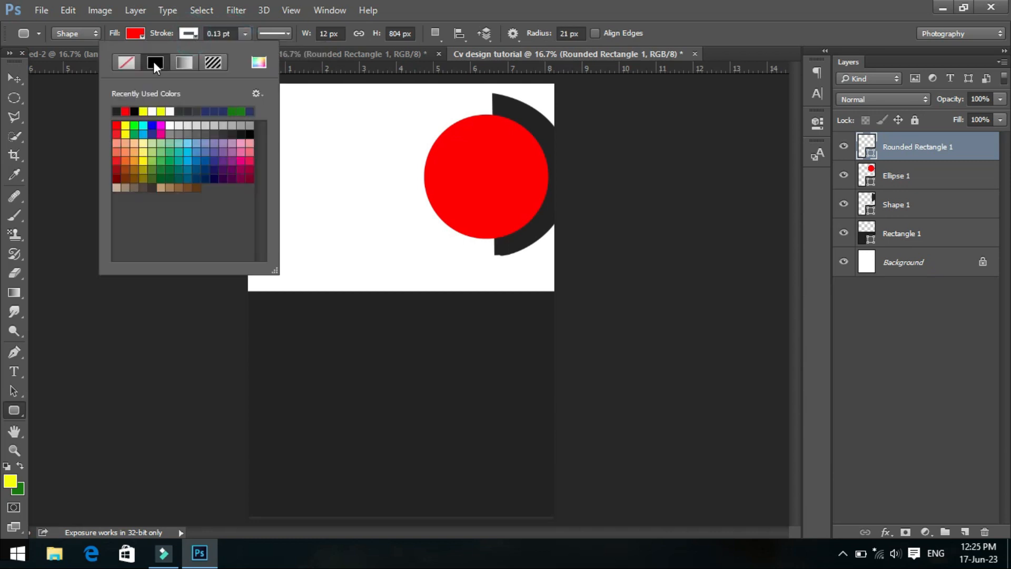
click(134, 111)
click(138, 33)
click(64, 111)
- Move the black bar slightly down and bring the profile paragraph from the other open document in beside it
click(21, 78)
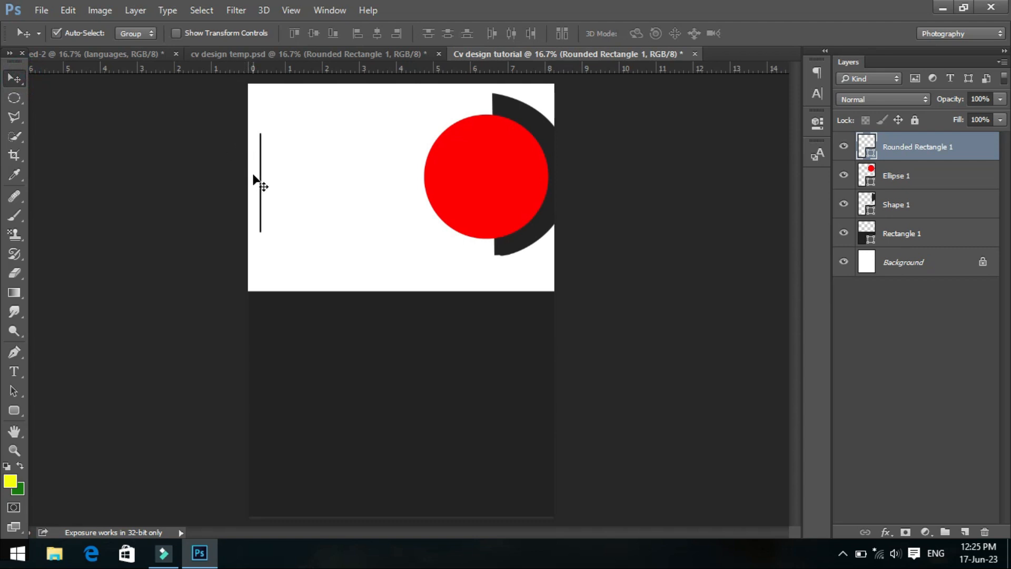
drag(263, 194, 263, 214)
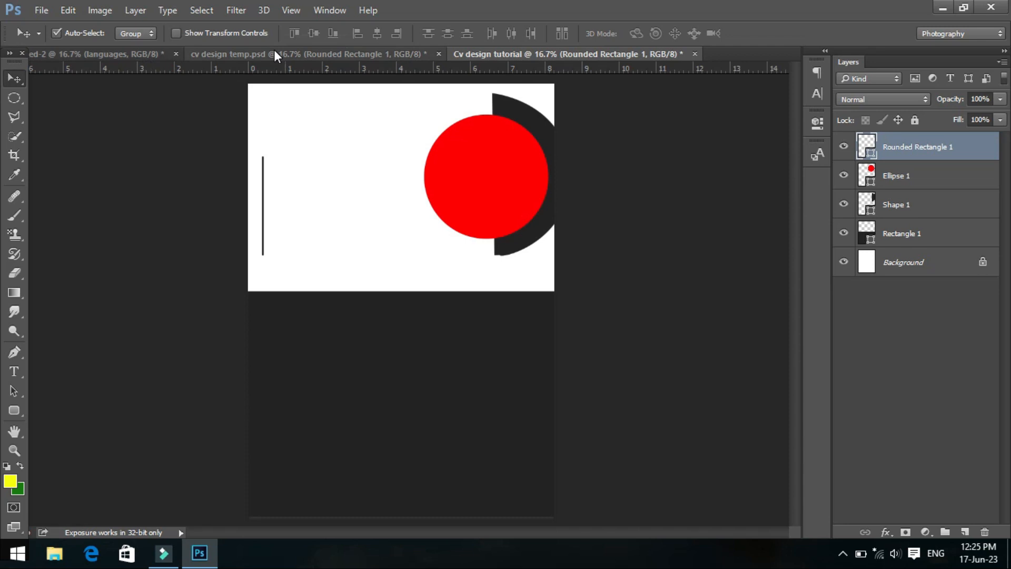
click(119, 52)
drag(305, 219, 324, 211)
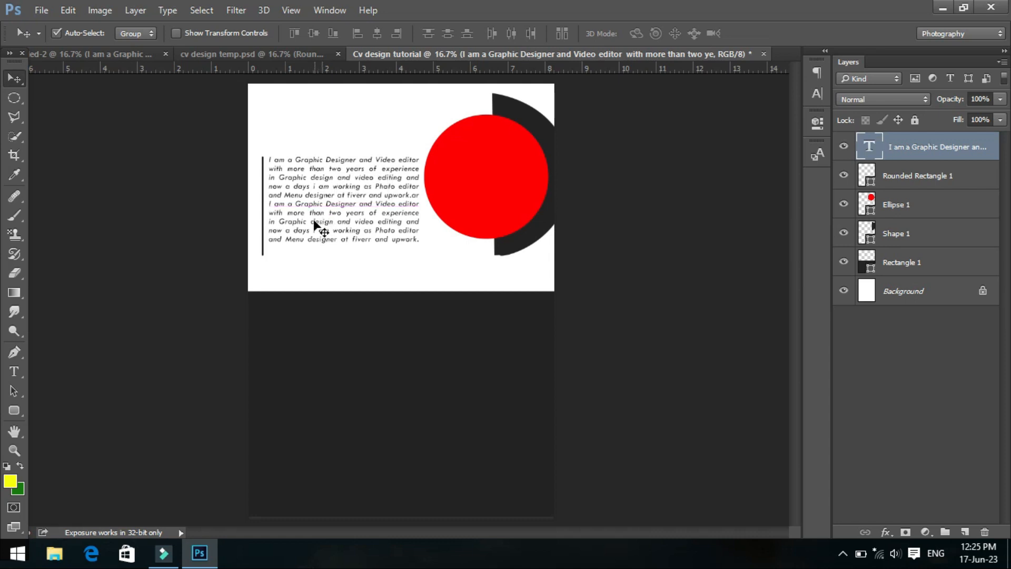
- Shorten the black bar from its lower end to about 85.57% height so it matches the paragraph, and apply the transformation
click(264, 253)
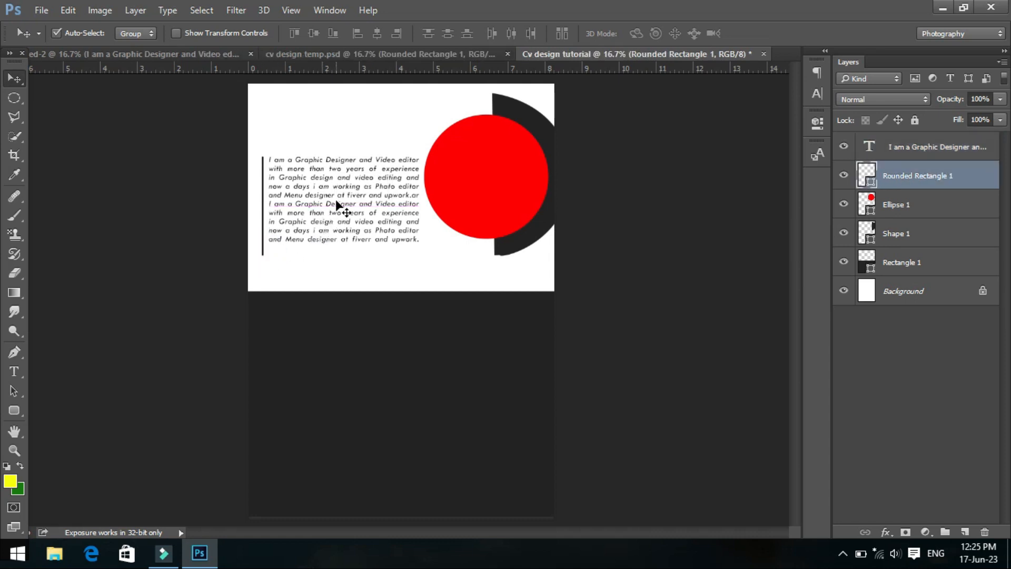
key(ctrl+t)
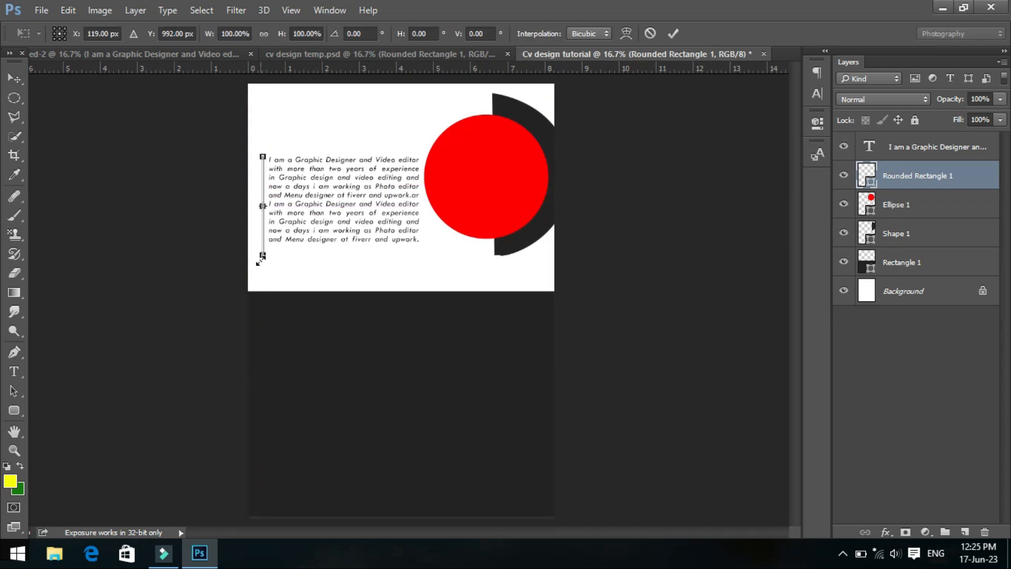
drag(263, 259, 266, 253)
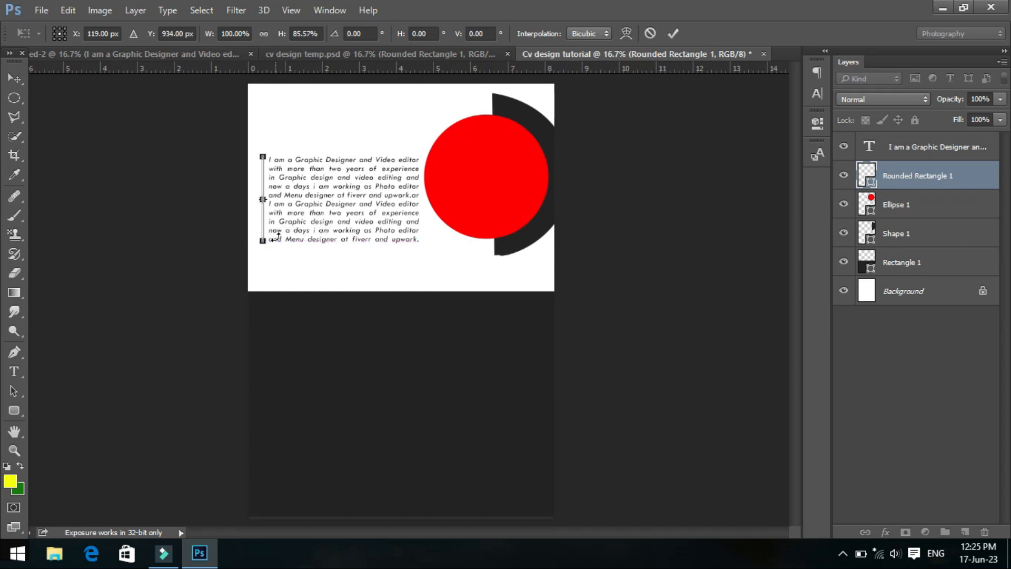
click(14, 78)
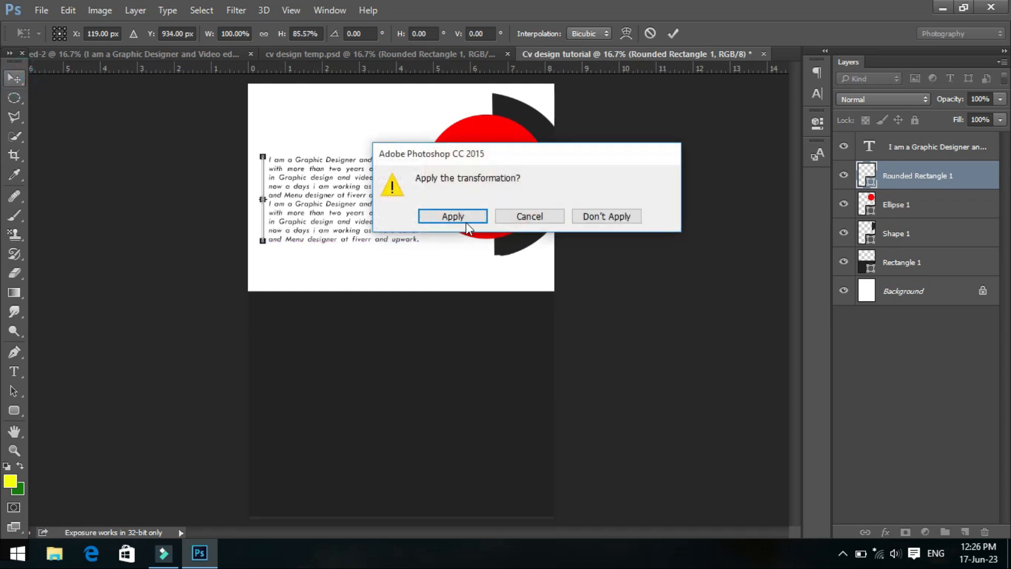
click(452, 216)
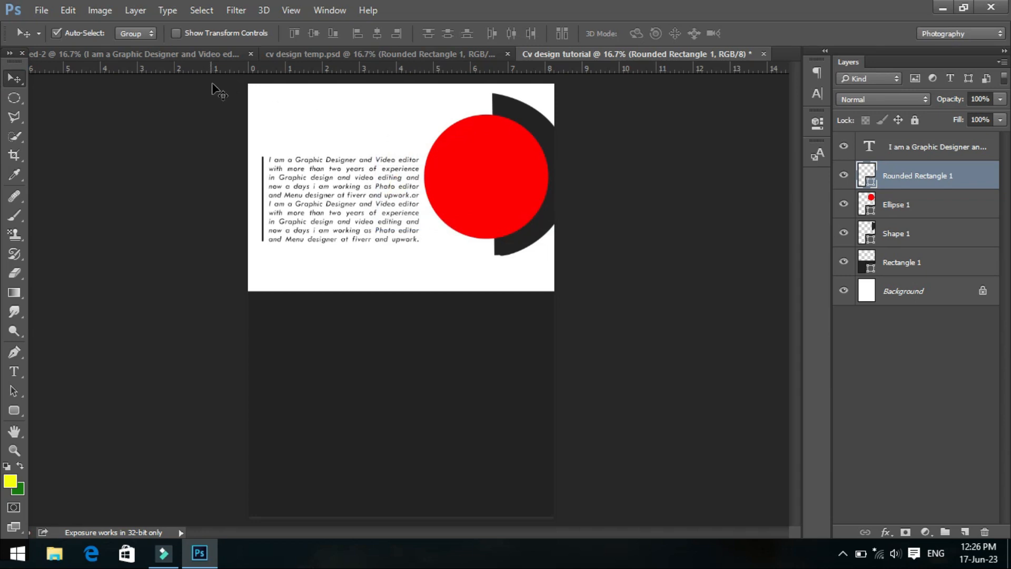
- Add the person's full name in capitals above the paragraph as black 31 pt Verdana Bold Italic text
click(24, 369)
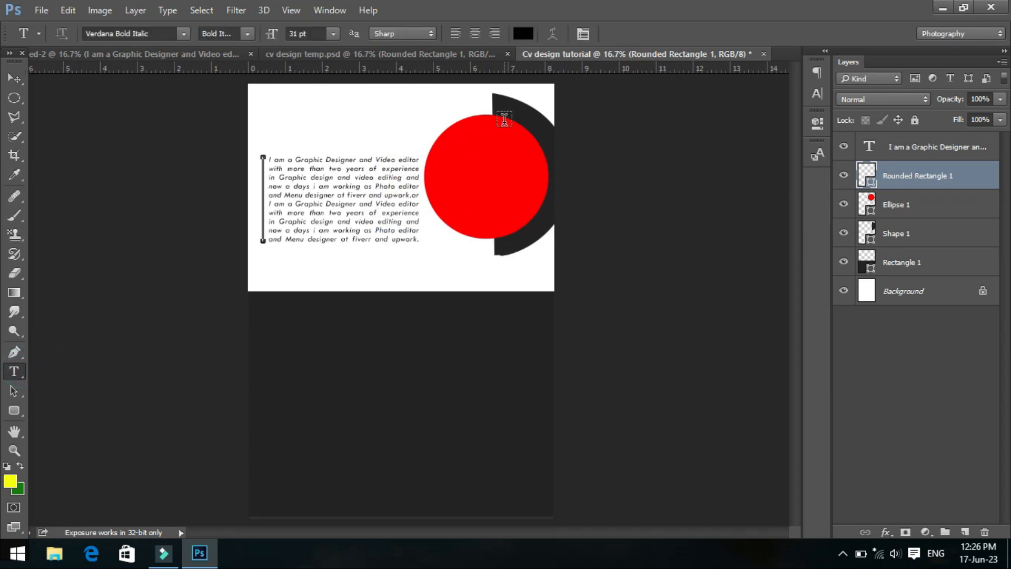
click(296, 126)
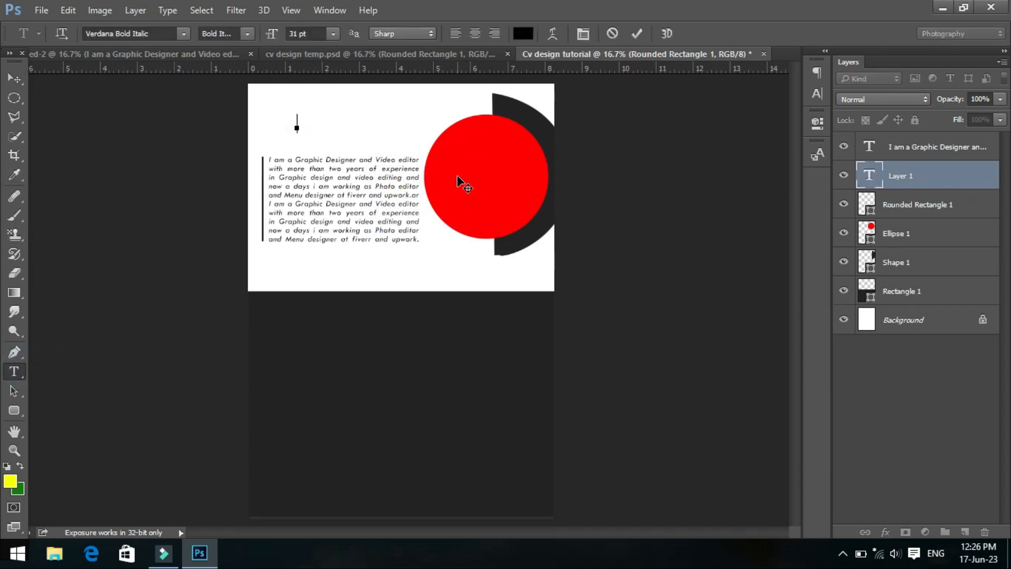
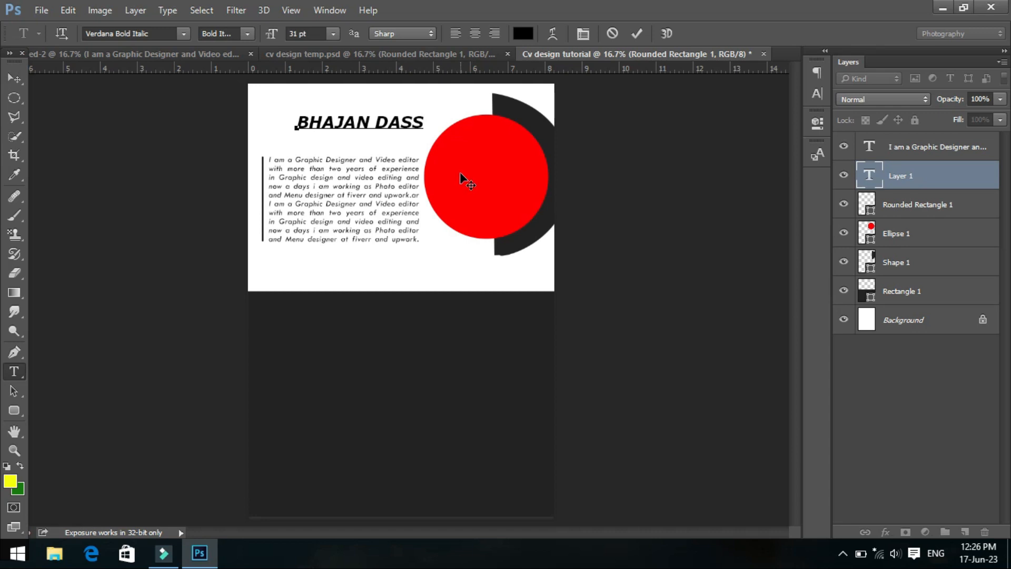
click(14, 78)
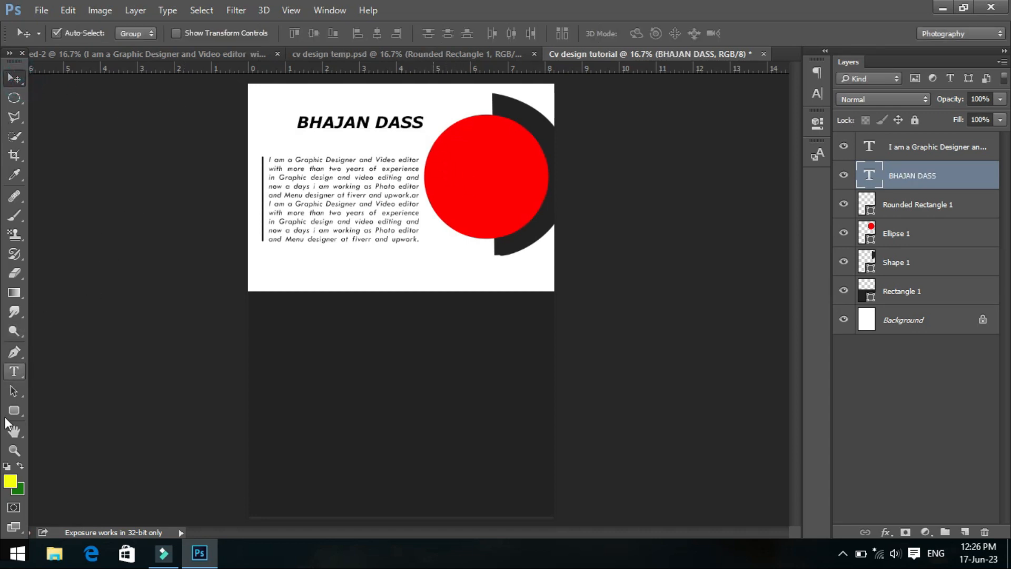
- Add a separate text line reading "Graphic designer" just below the name heading
click(14, 372)
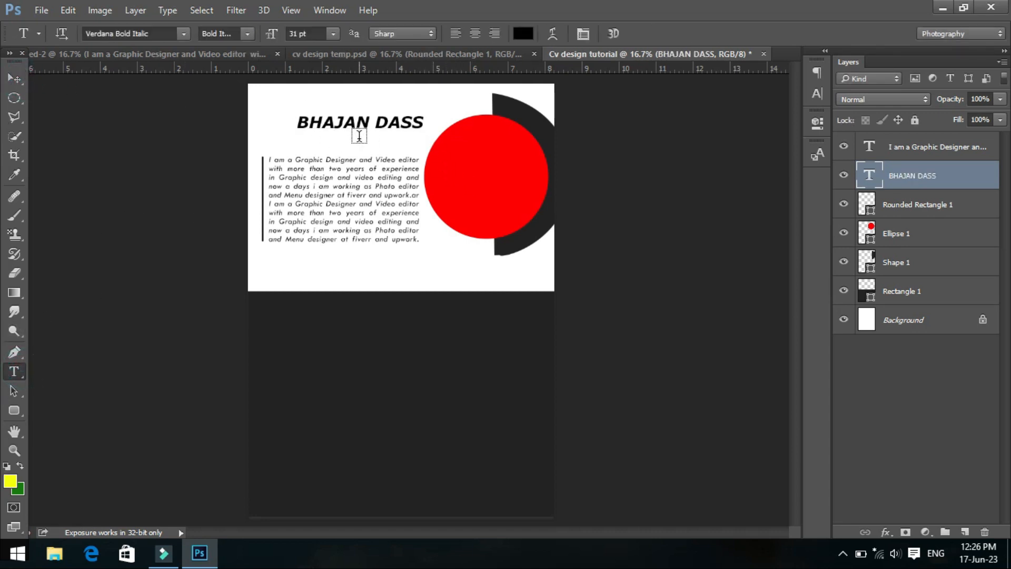
click(339, 142)
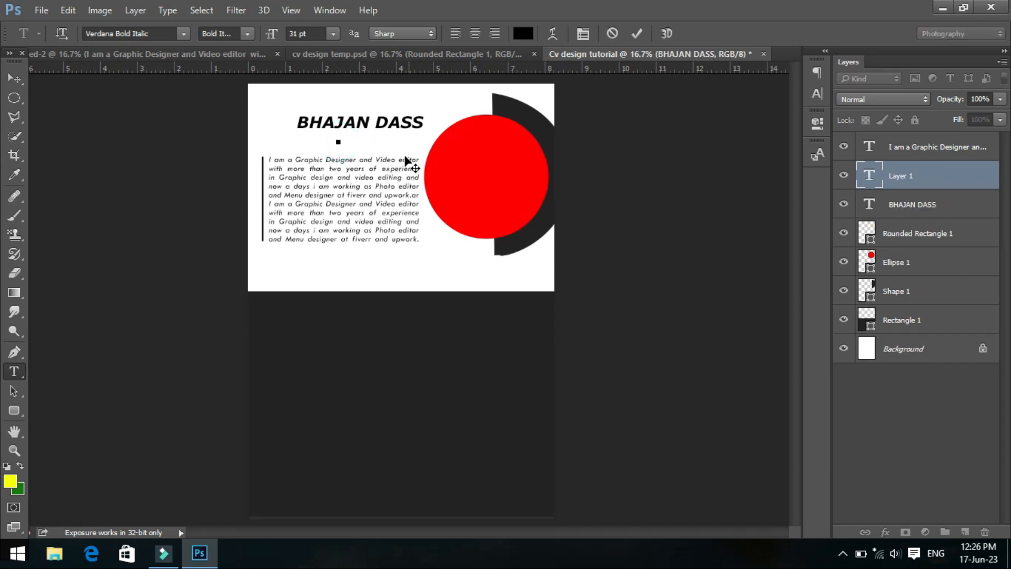
text(Graphic designer)
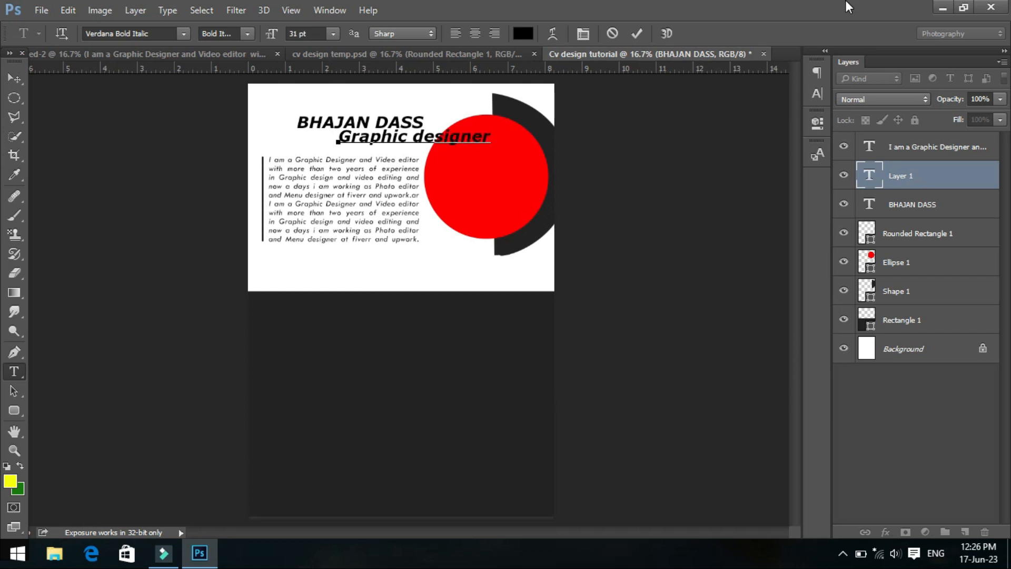
- Restyle the "Graphic designer" line as Verdana Italic at 17 pt
drag(491, 135, 322, 133)
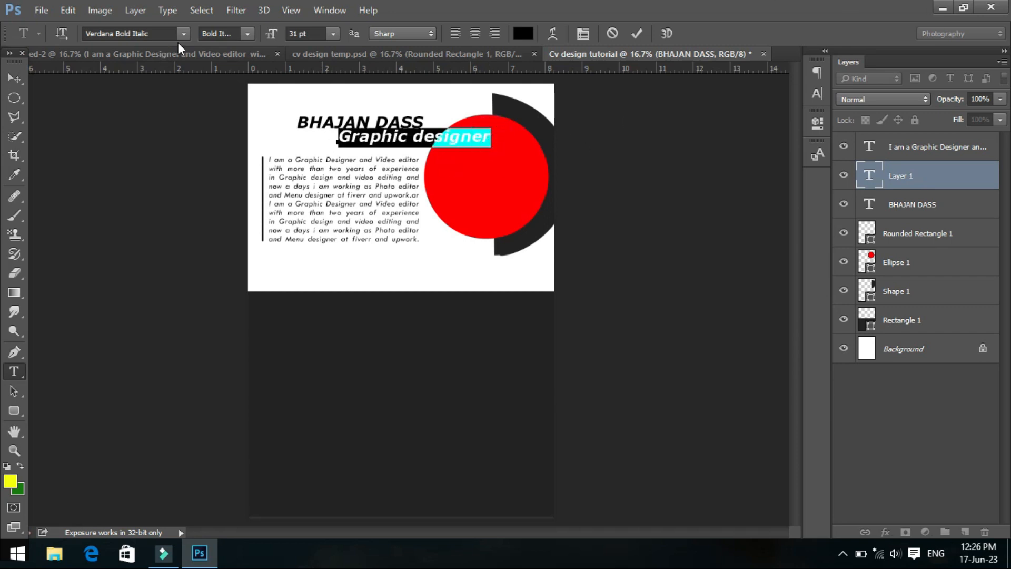
click(238, 62)
click(306, 34)
text(22)
key(Return)
key(Down)
key(Down)
key(Down)
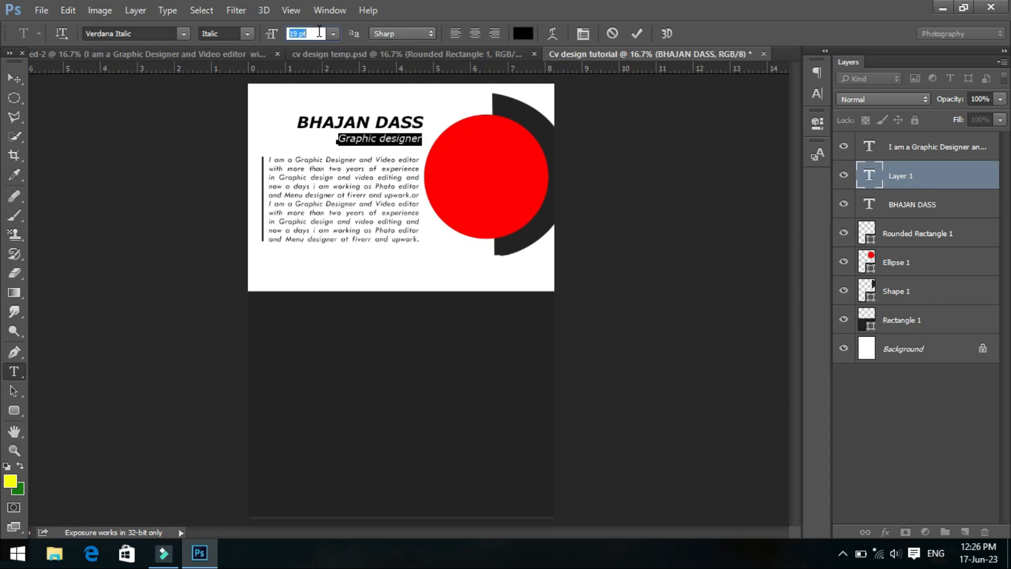
key(Down)
key(Down)
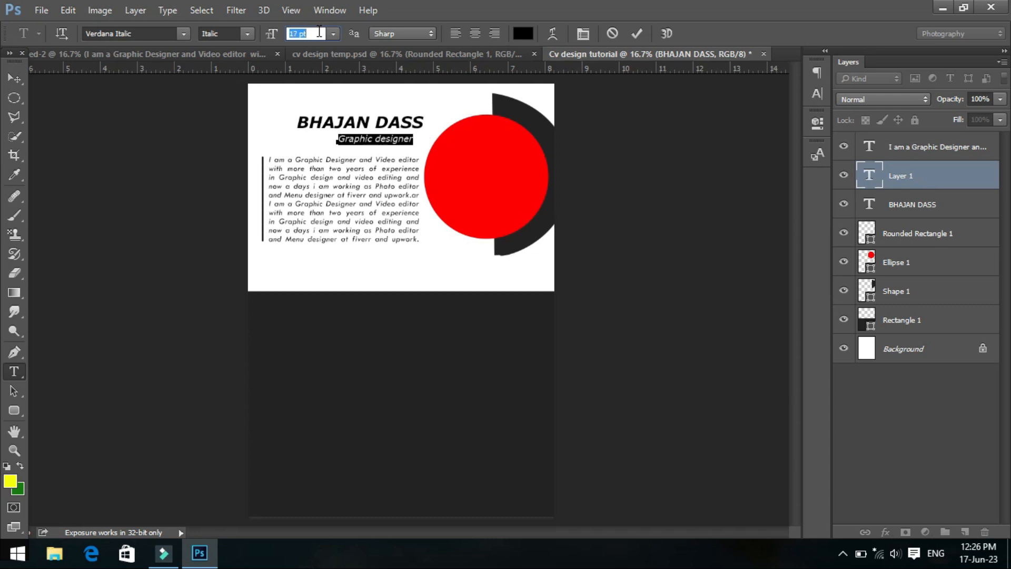
click(379, 138)
- Nudge the "Graphic designer" line up so it sits close under the name
click(14, 78)
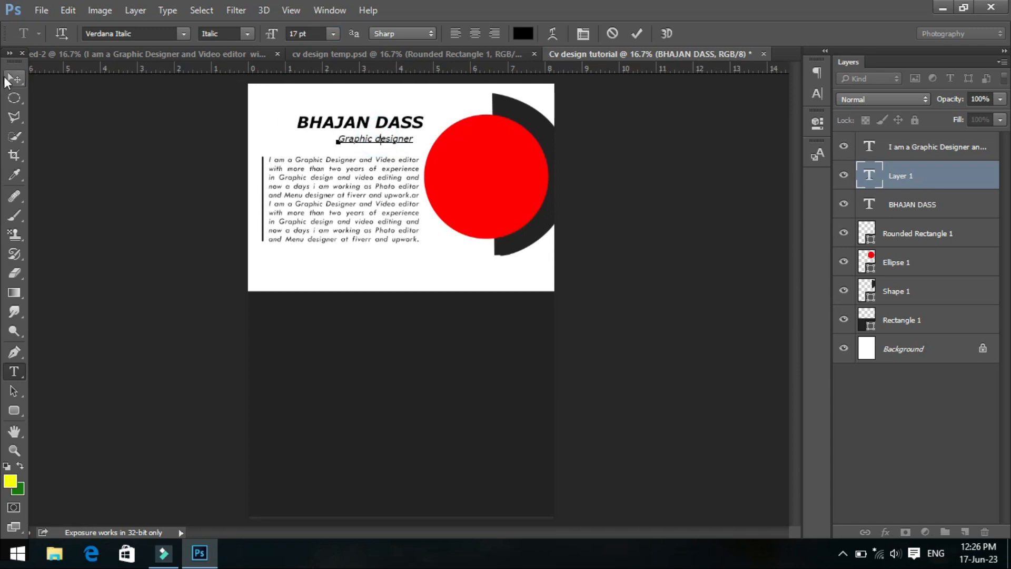
key(Up)
key(Up)
key(Up)
key(Up)
key(Up)
key(Up)
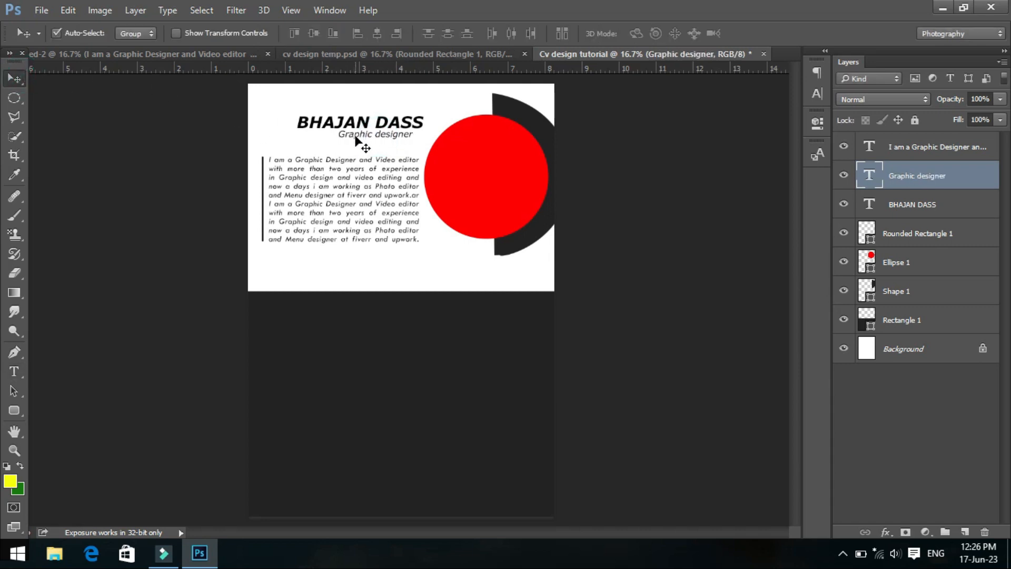
- Shift the name heading and the "Graphic designer" line left over the paragraph so their right ends line up
click(360, 124)
key(shift+Left)
key(shift+Left)
key(shift+Left)
key(shift+Left)
key(shift+Left)
key(shift+Left)
key(shift+Left)
key(shift+Left)
key(shift+Left)
key(shift+Left)
key(shift+Left)
key(shift+Left)
key(shift+Left)
key(shift+Left)
key(shift+Left)
click(370, 136)
key(shift+Left)
key(shift+Left)
key(shift+Left)
key(shift+Left)
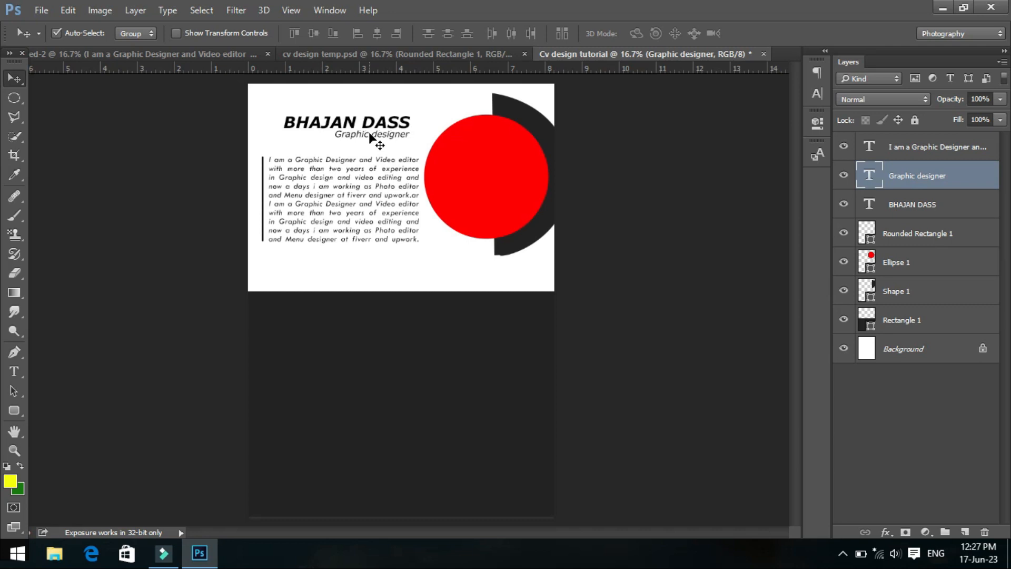
- Select the dark lower rectangle and choose a 5000 px texture preset for the Brush tool
click(342, 208)
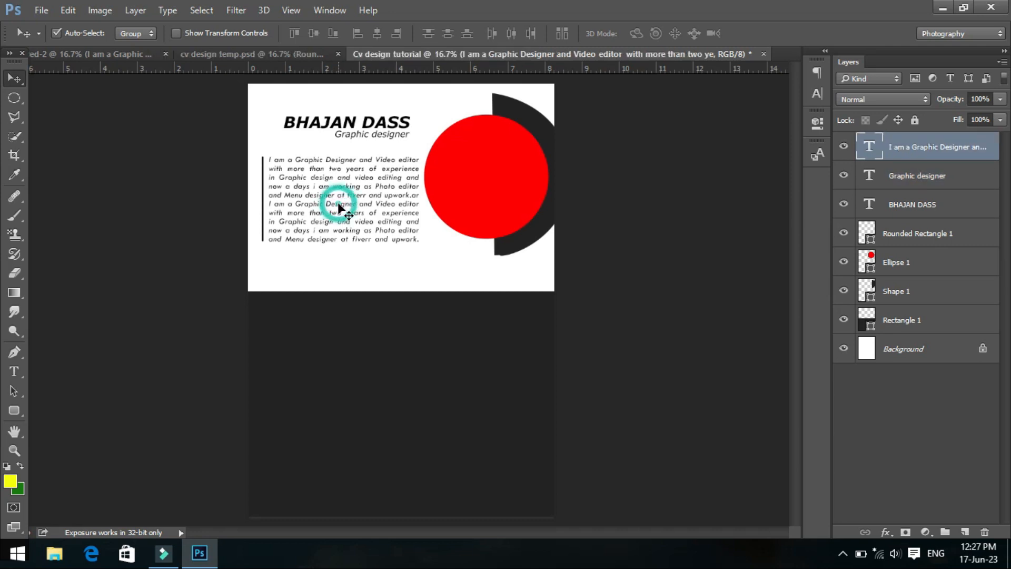
click(364, 339)
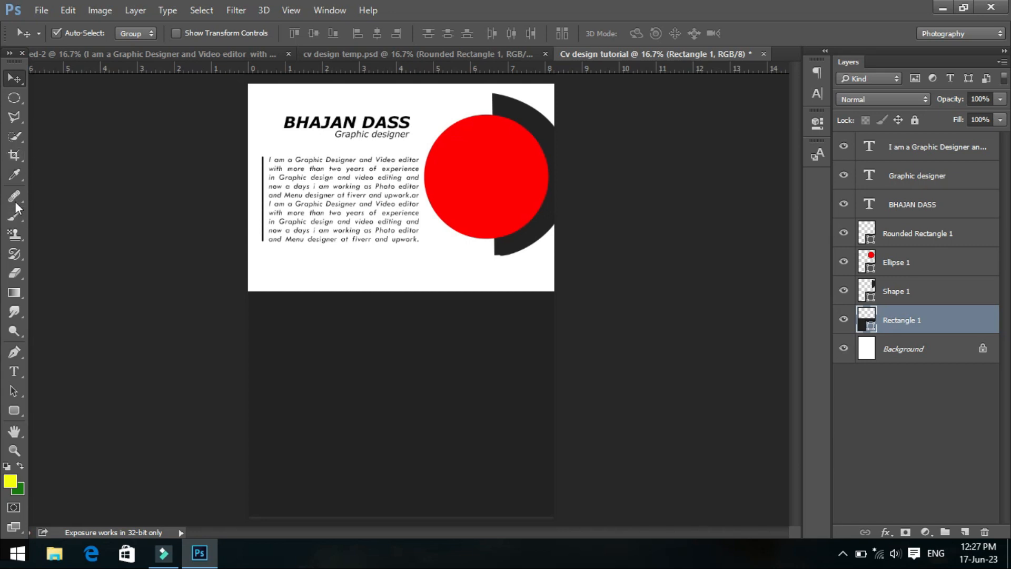
click(15, 216)
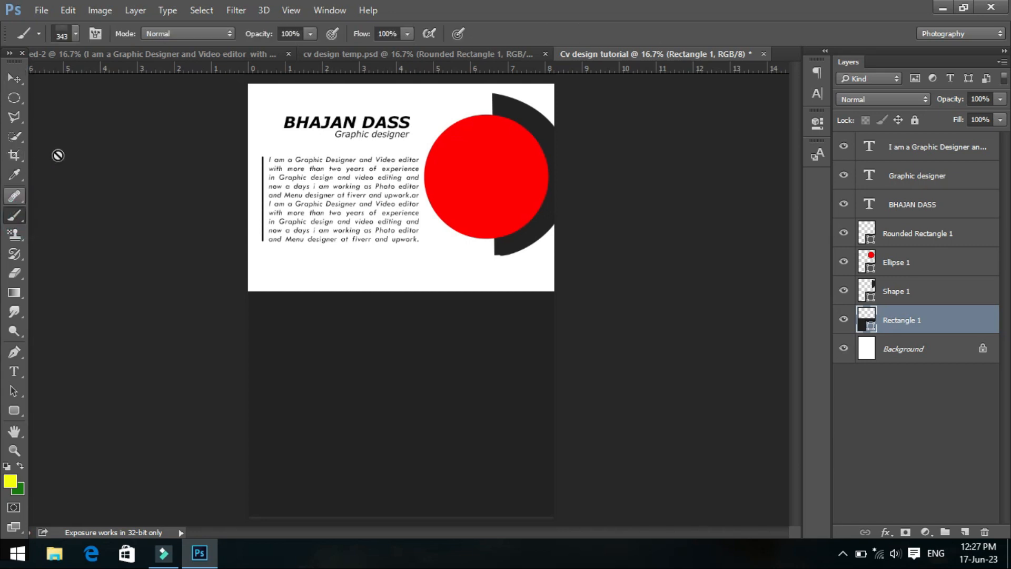
click(76, 33)
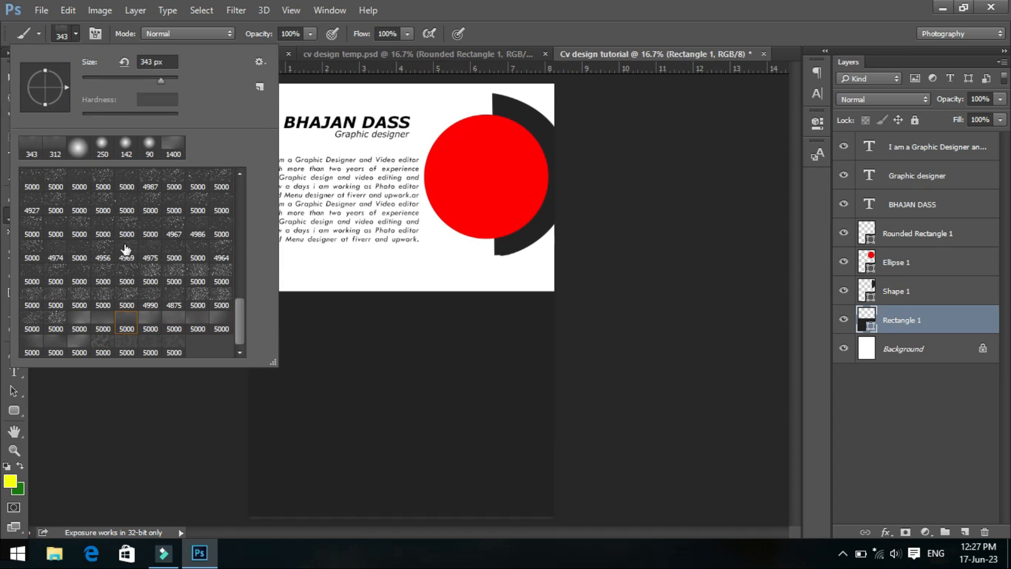
click(132, 327)
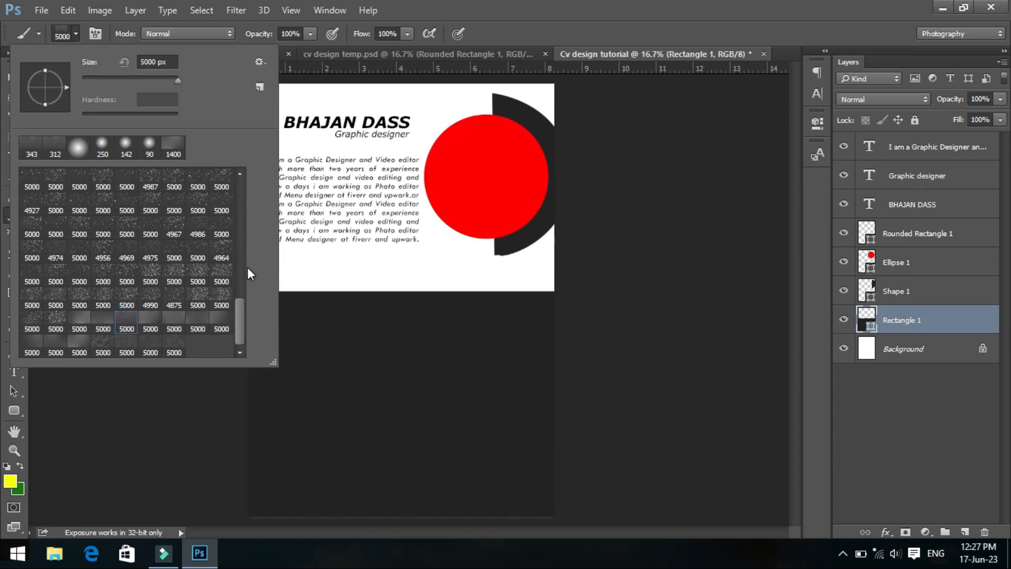
key(Return)
- Rasterize the profile paragraph's text layer, and reselect the dark lower rectangle's layer
click(989, 145)
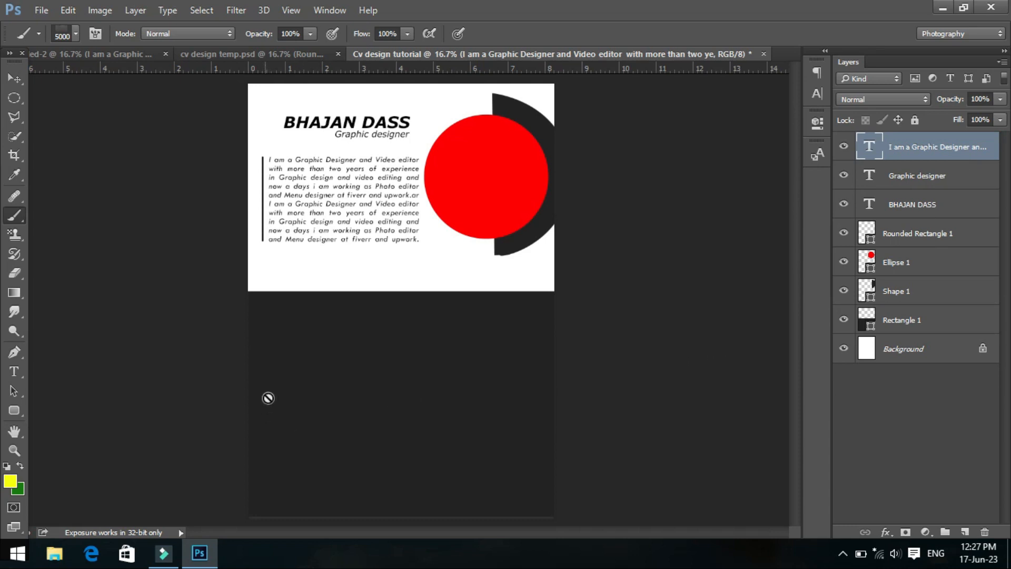
click(283, 375)
click(456, 229)
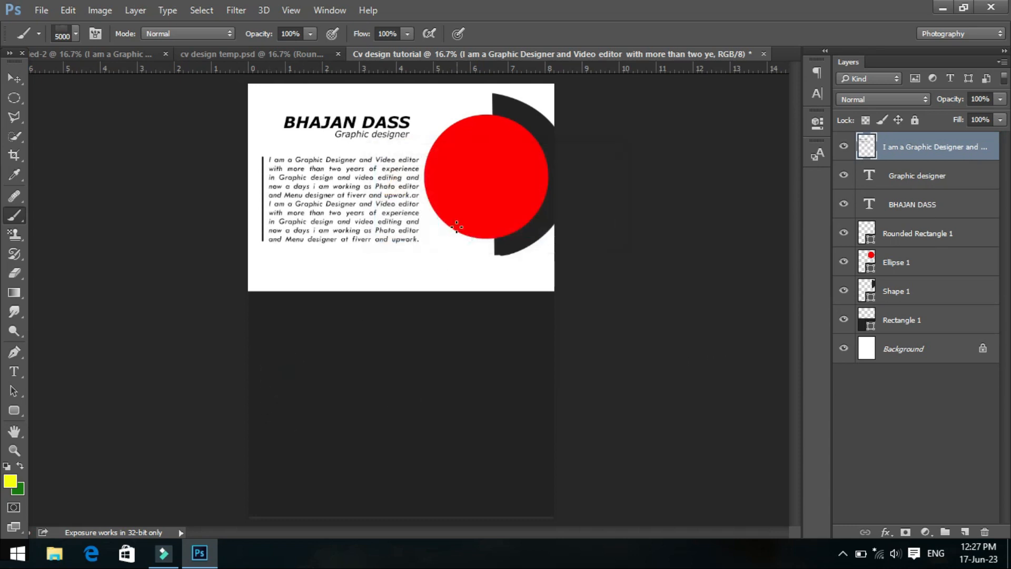
click(916, 331)
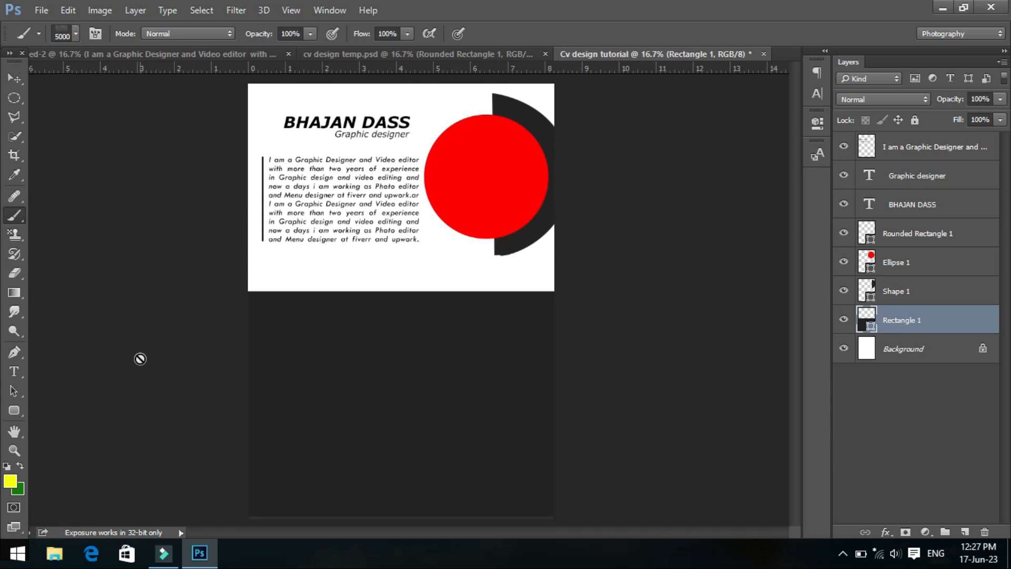
- Rasterize the dark lower rectangle's shape layer so it can be painted on
click(266, 339)
click(435, 217)
- Try painting the dark rectangle with the 5000 px texture brush in yellow, and undo the strokes
click(253, 313)
click(298, 324)
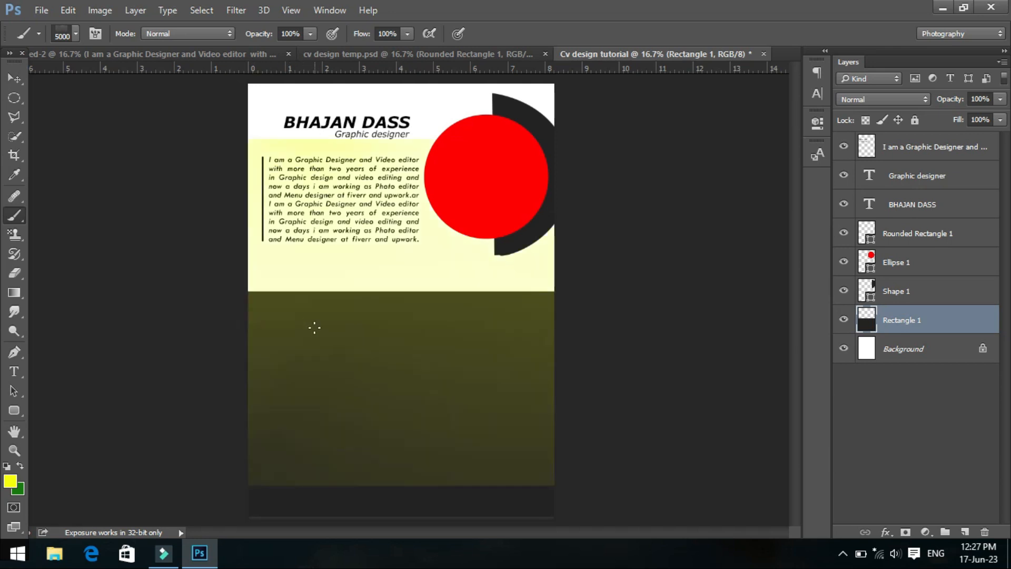
key(ctrl+alt+z)
key(ctrl+alt+z)
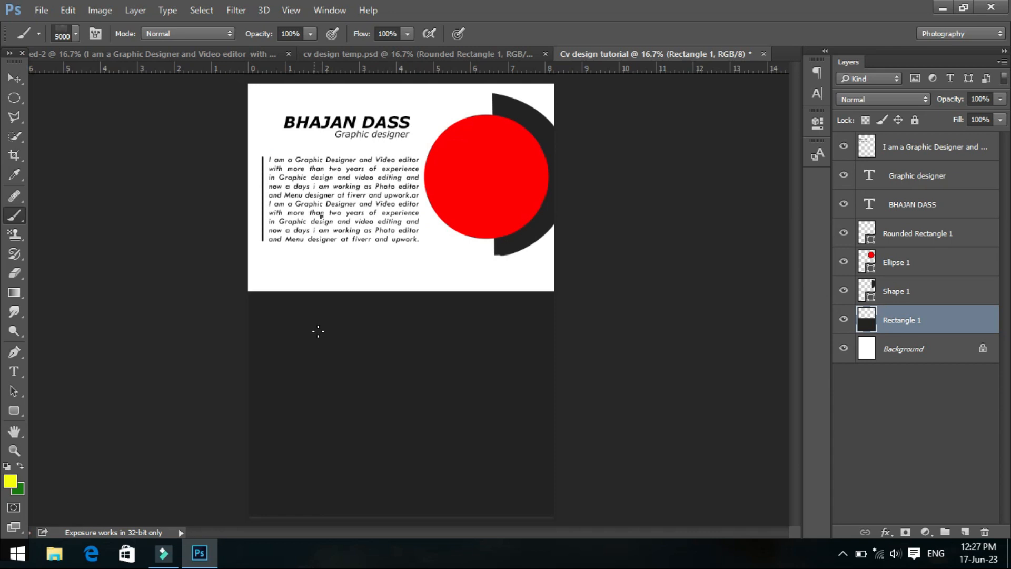
- Change the Brush tool to the 343 px preset among the recent brushes
right_click(348, 306)
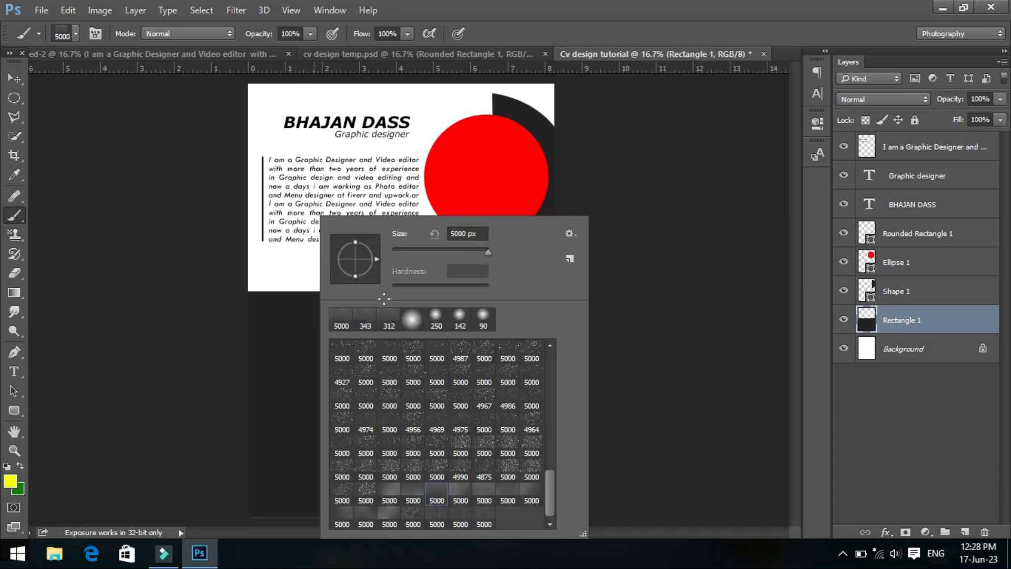
drag(465, 251, 469, 252)
click(473, 234)
key(Return)
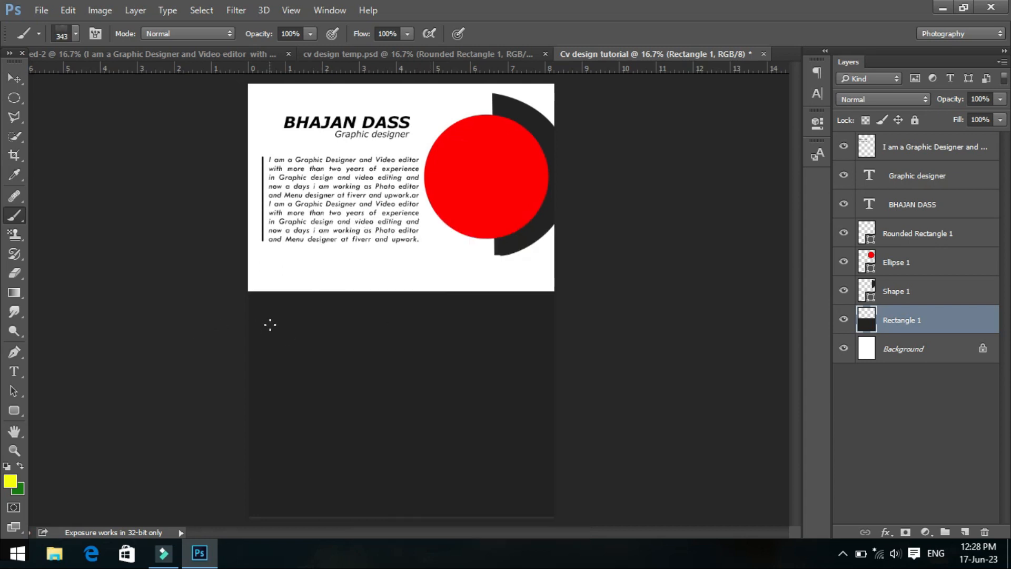
- Try a short yellow brush stroke directly on the dark rectangle's layer, and undo it
drag(254, 317, 342, 319)
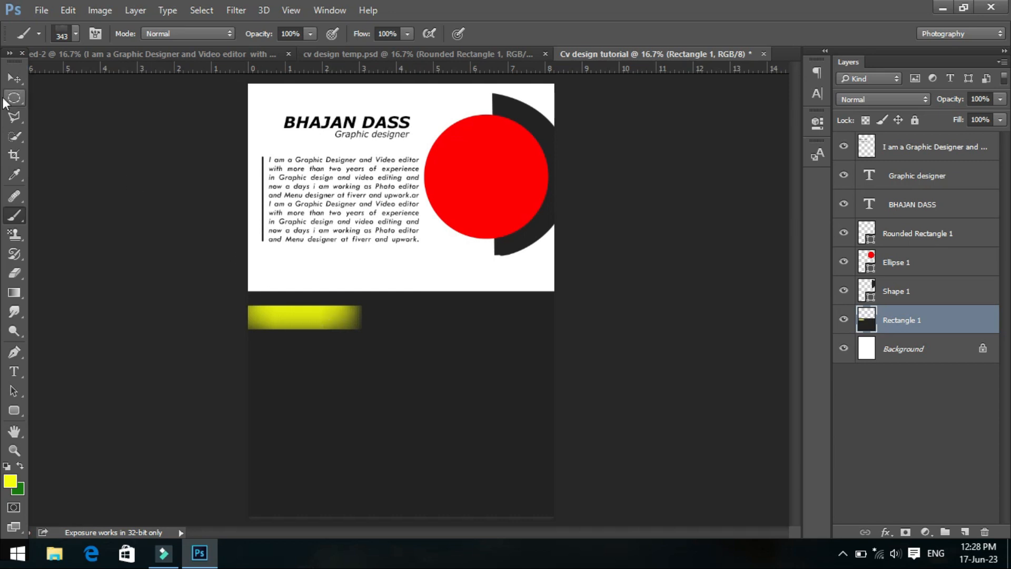
click(14, 79)
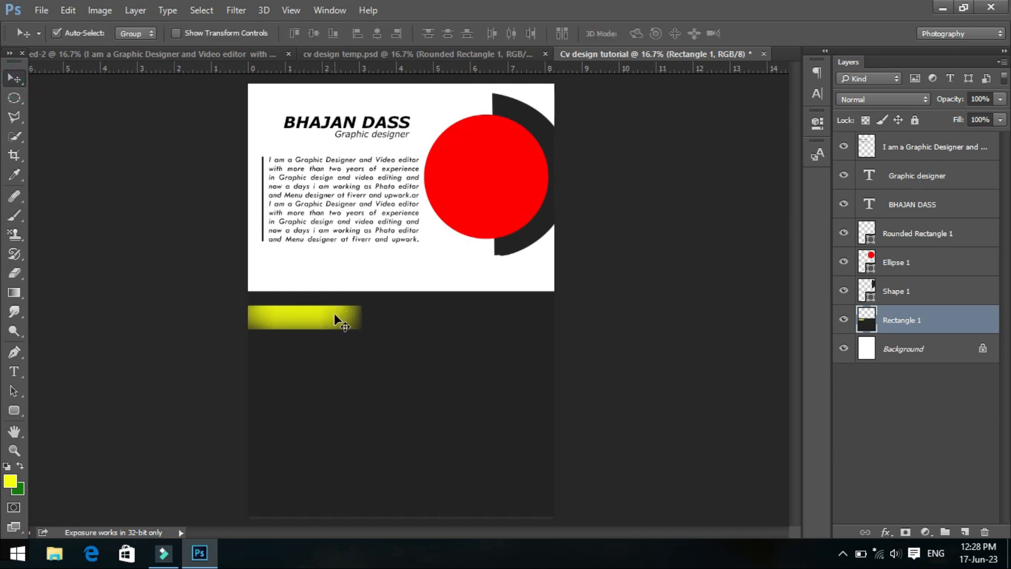
key(ctrl+z)
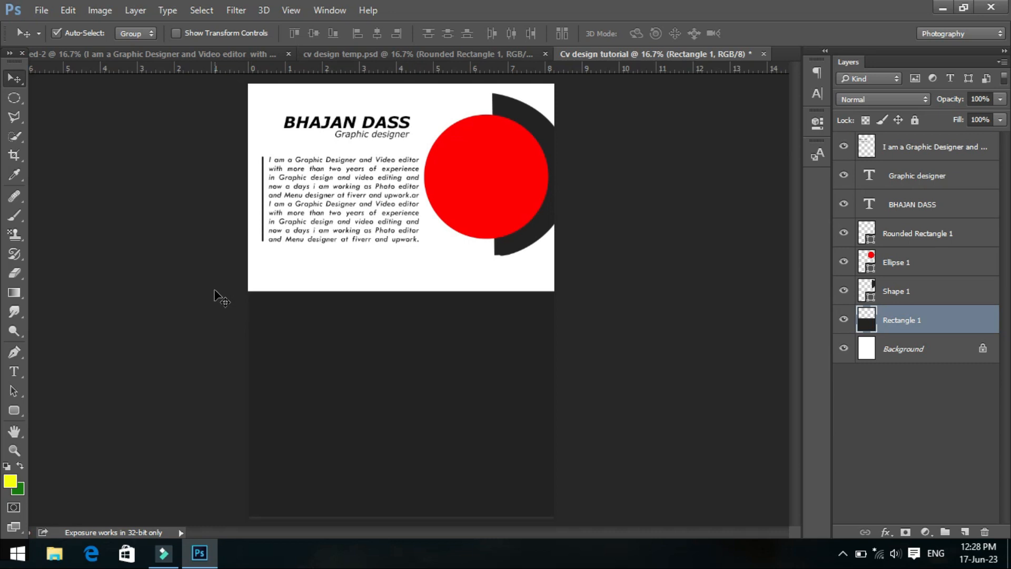
- Create a new layer above the dark rectangle and paint a short horizontal yellow bar at the block's upper-left
click(18, 215)
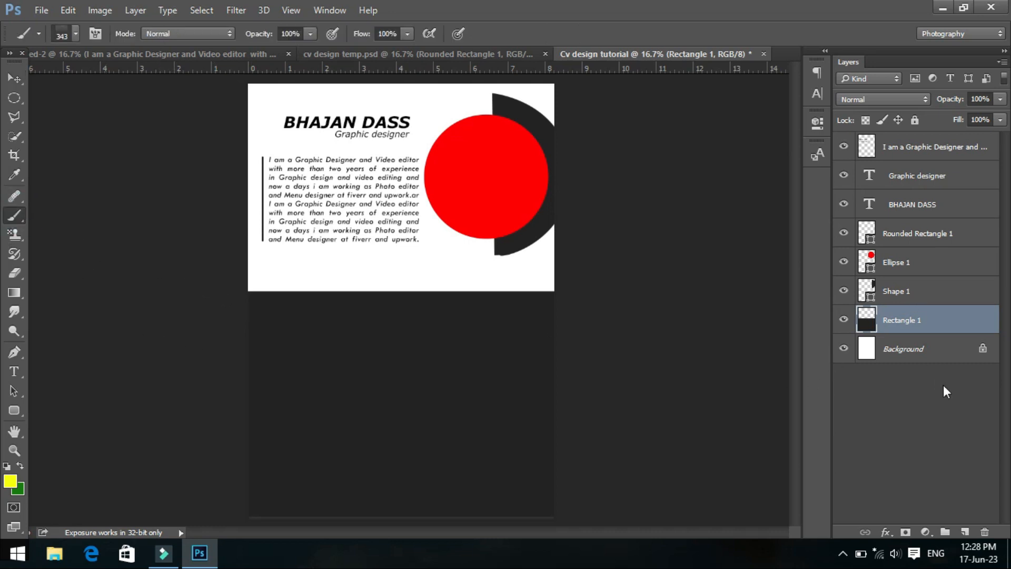
click(965, 532)
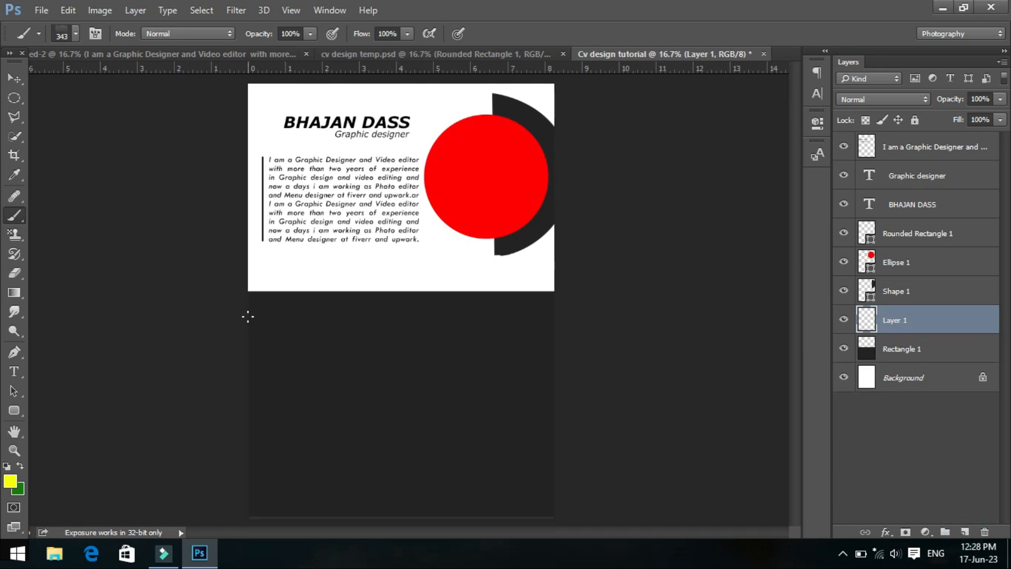
drag(251, 313, 336, 320)
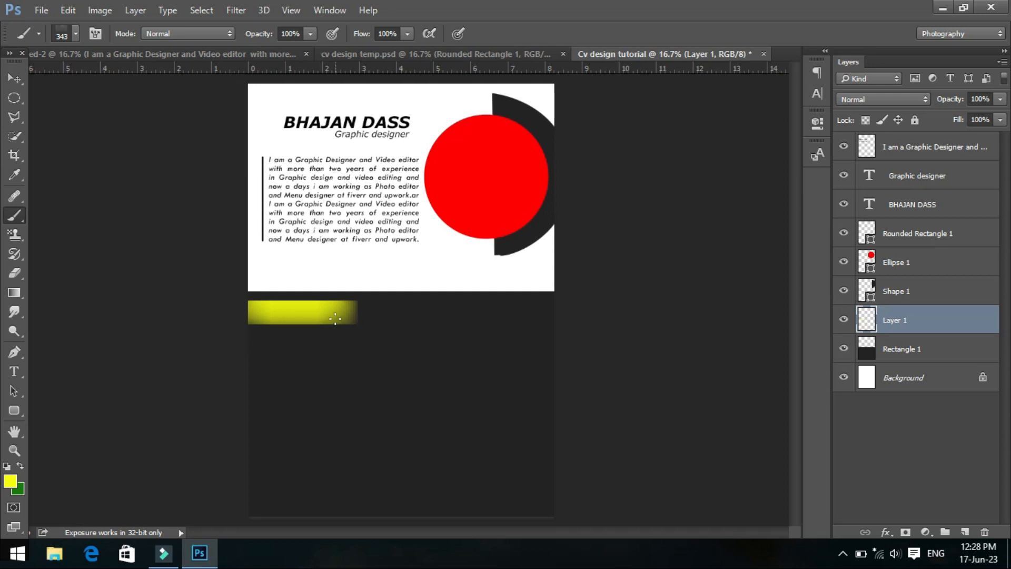
- Shift the yellow bar slightly right and duplicate it into a two-by-two arrangement of four bars on the dark block
click(14, 78)
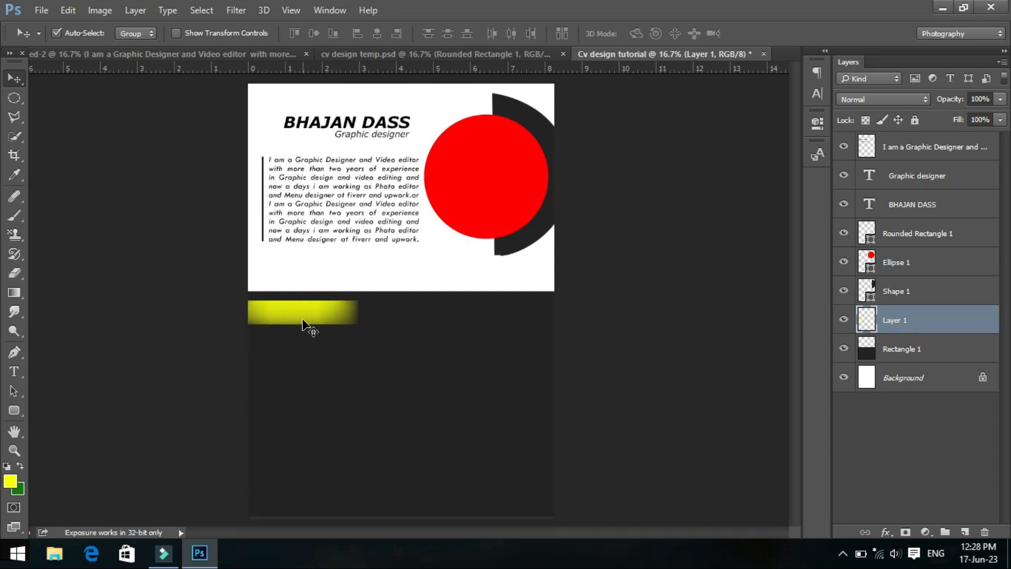
drag(304, 320, 318, 435)
mouse_move(323, 316)
mouse_down()
mouse_move(488, 319)
mouse_move(475, 436)
mouse_move(474, 425)
mouse_up()
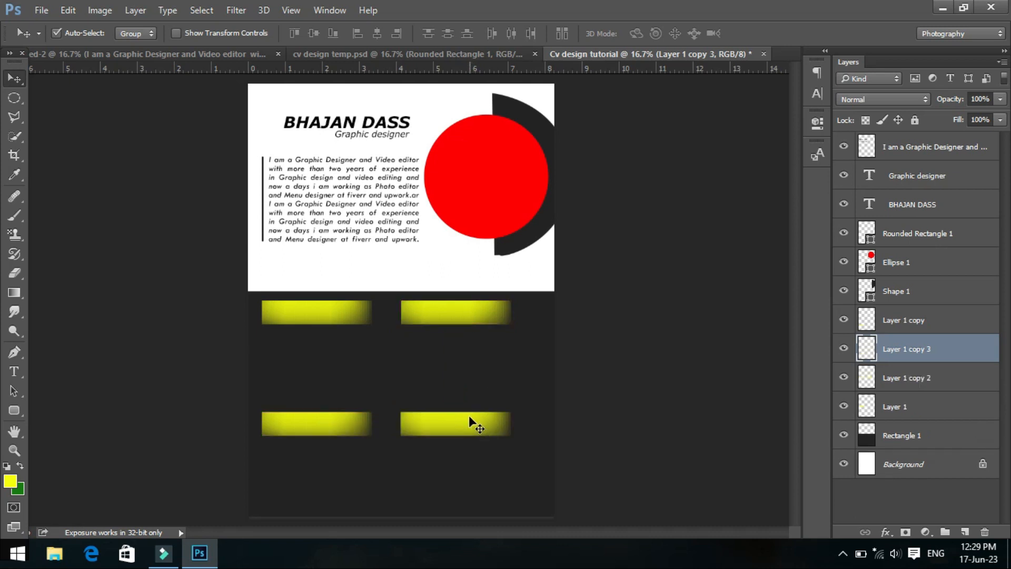
- Add the text "EDUCATION" on the upper-left yellow bar, with its layer above the bar layers
click(890, 320)
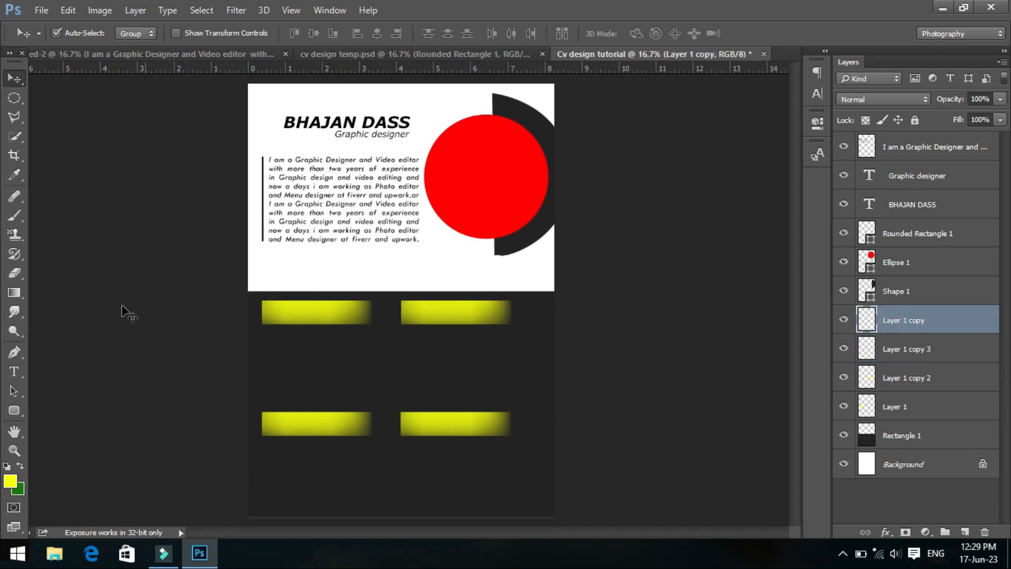
click(16, 410)
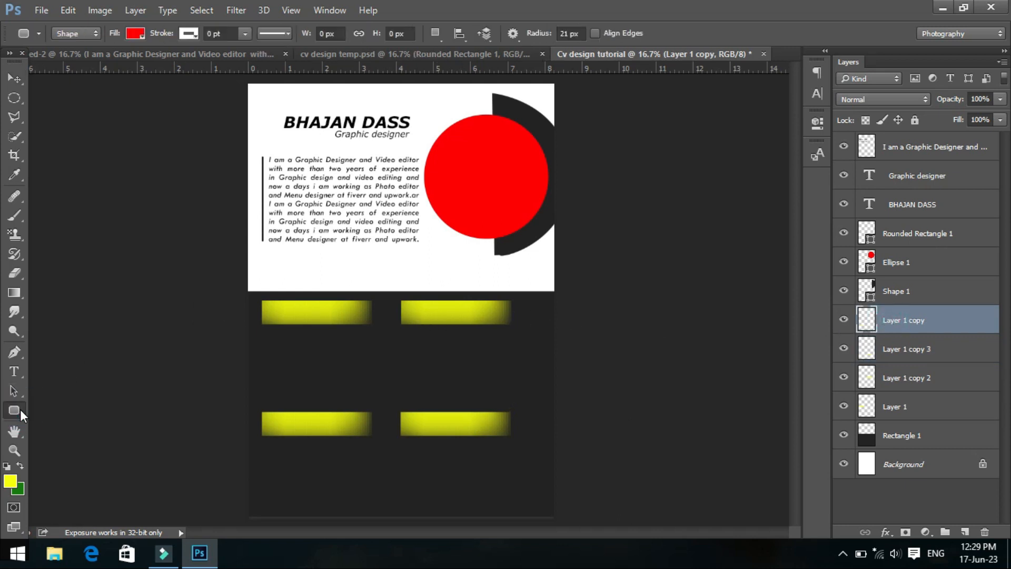
click(14, 371)
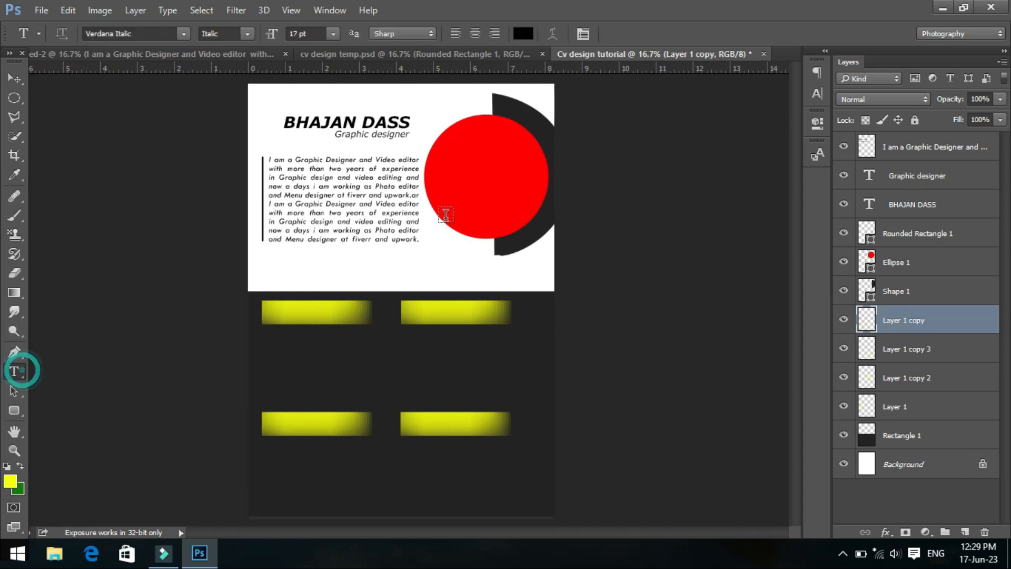
click(272, 313)
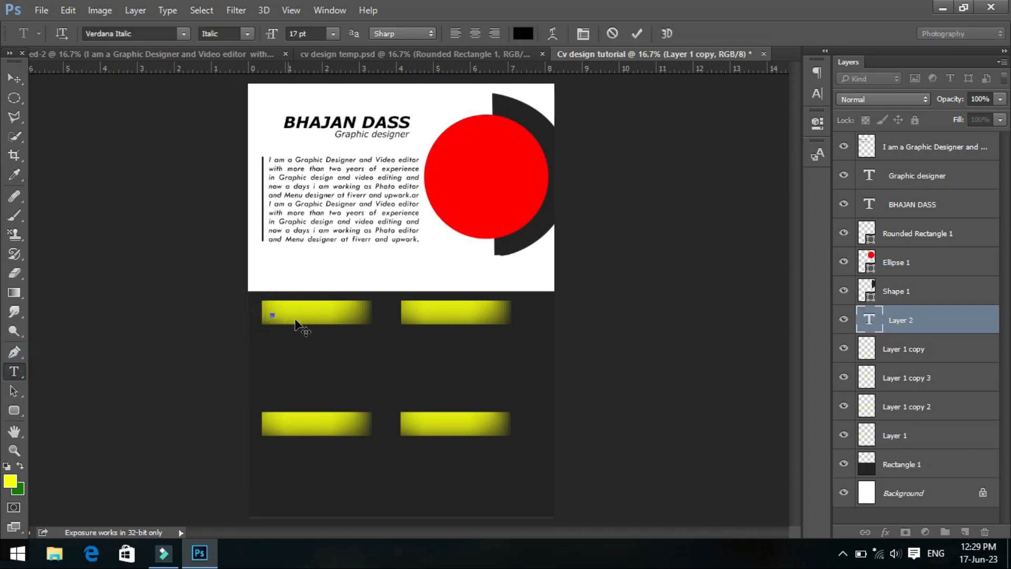
text(EDUCATION)
- Set the "EDUCATION" heading's font size to 31 pt and its style to Bold Italic
drag(328, 313, 271, 313)
click(318, 33)
scroll(316, 33, up, 14)
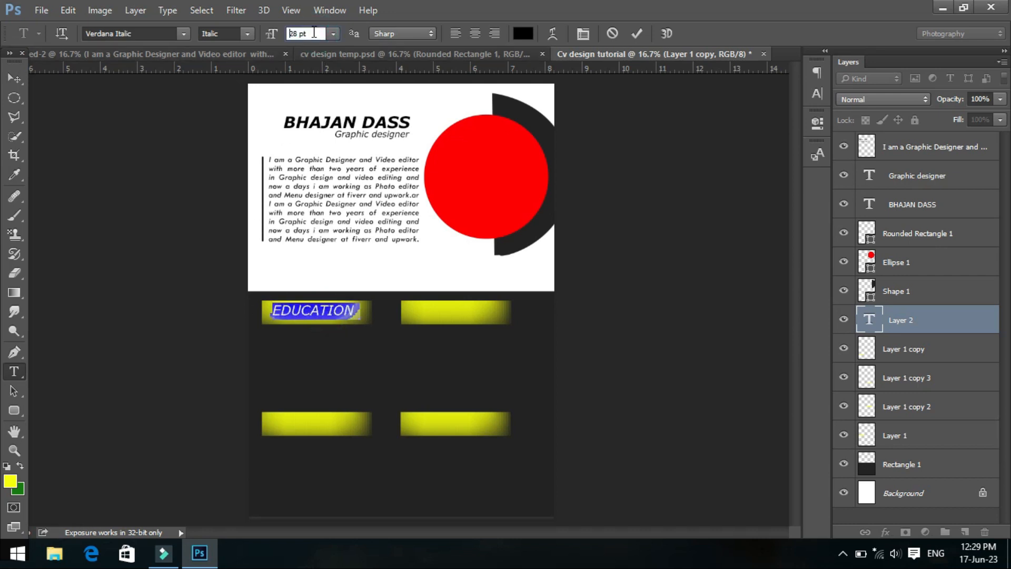
click(312, 34)
click(248, 33)
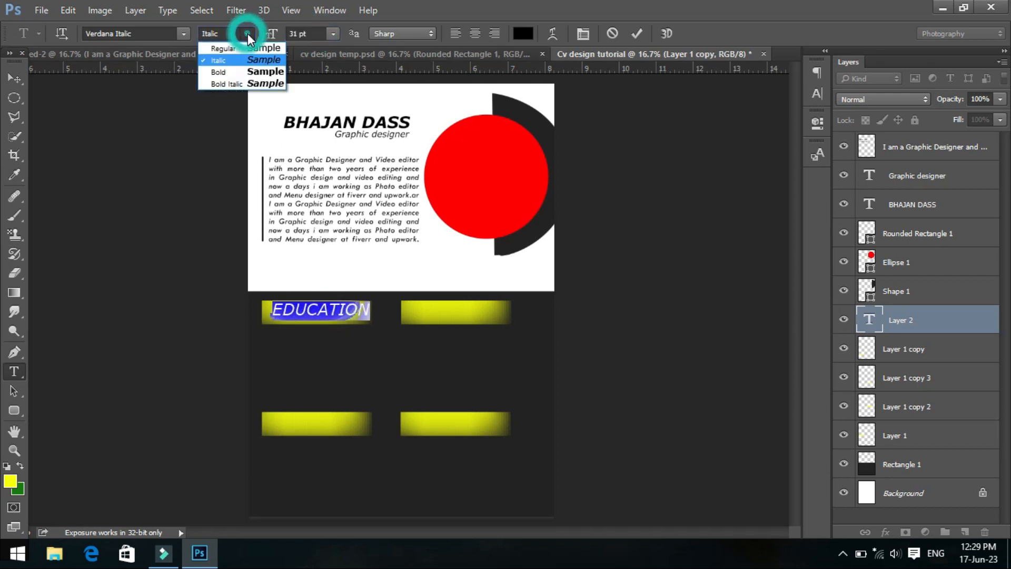
click(257, 85)
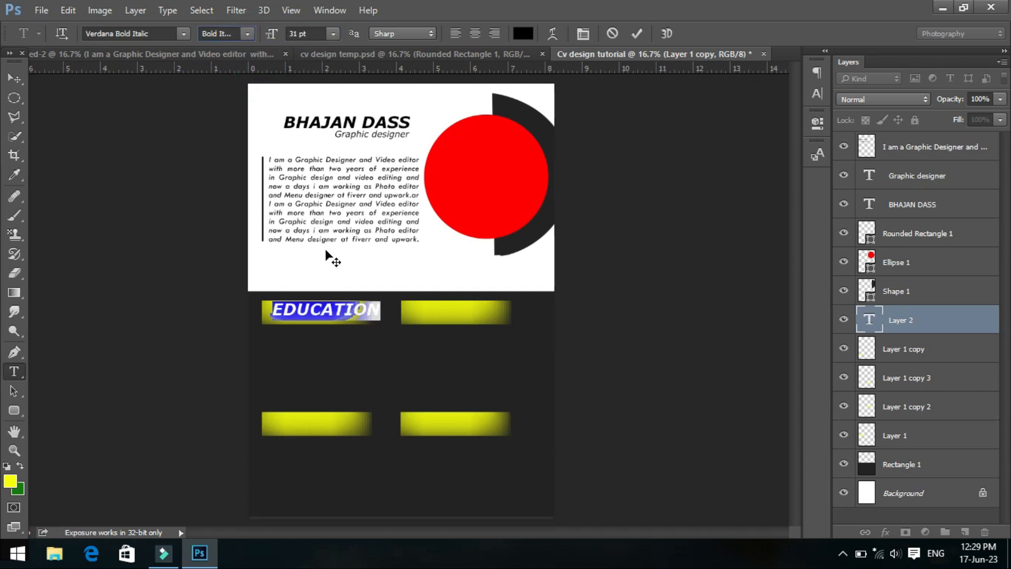
- Move the "EDUCATION" heading left and down so it sits vertically centered near the start of its yellow bar
click(345, 310)
click(15, 79)
drag(327, 316, 323, 316)
key(Left)
key(Left)
key(Left)
key(Left)
key(Left)
key(Left)
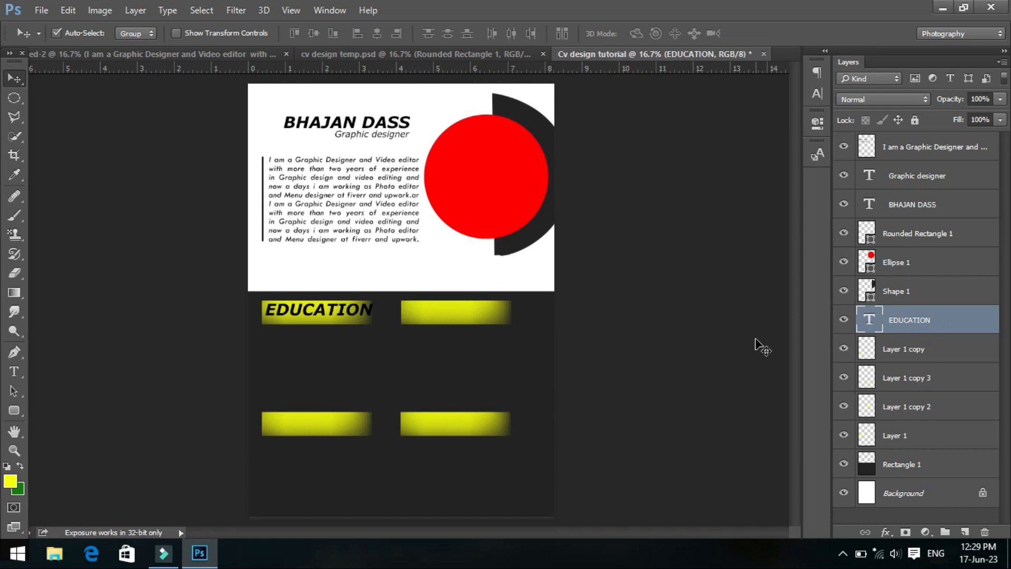
key(Down)
key(Down)
key(Down)
key(Down)
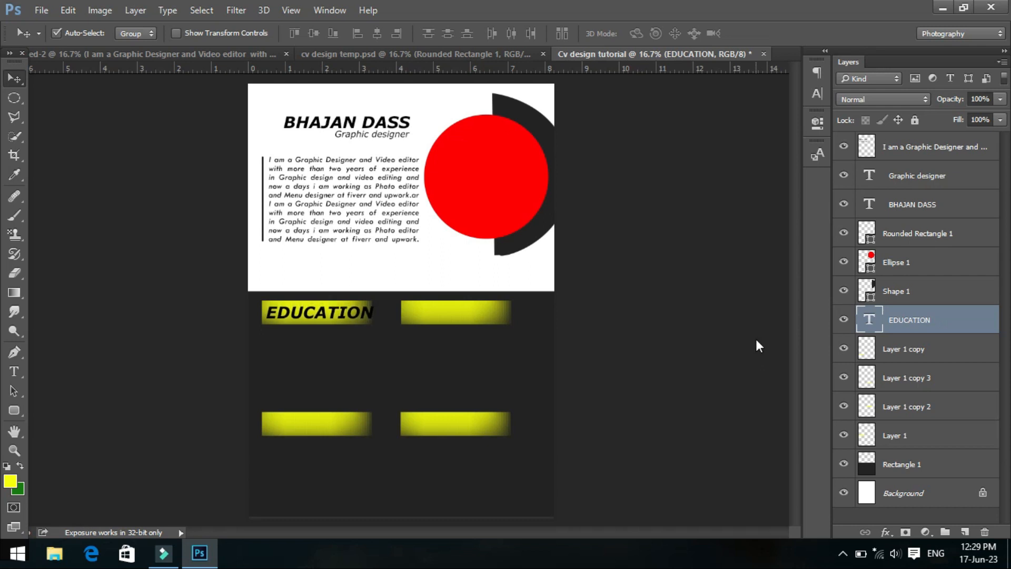
key(Up)
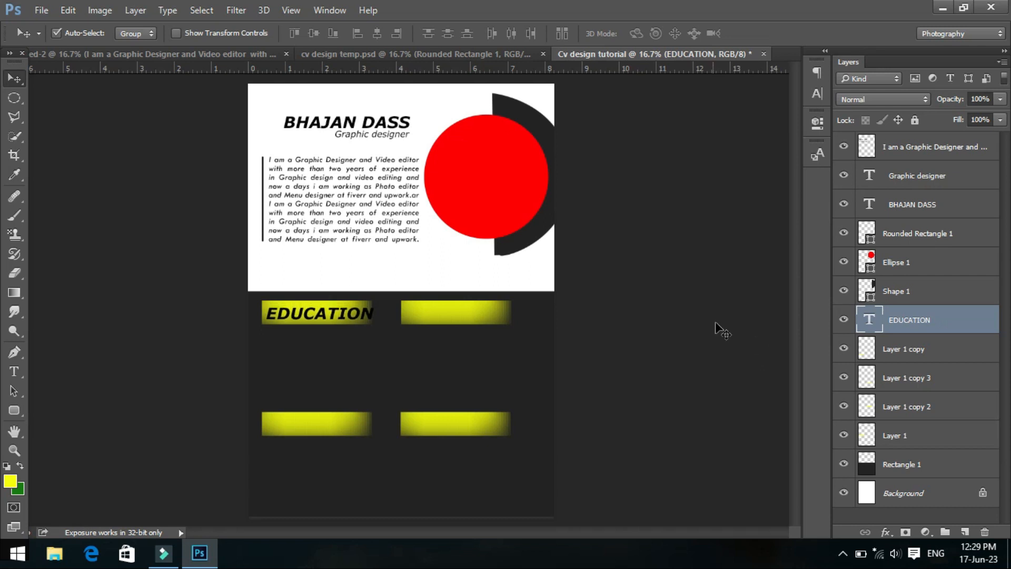
- Add the heading "EXPERIENCE" on the lower-left yellow bar
click(14, 372)
click(271, 427)
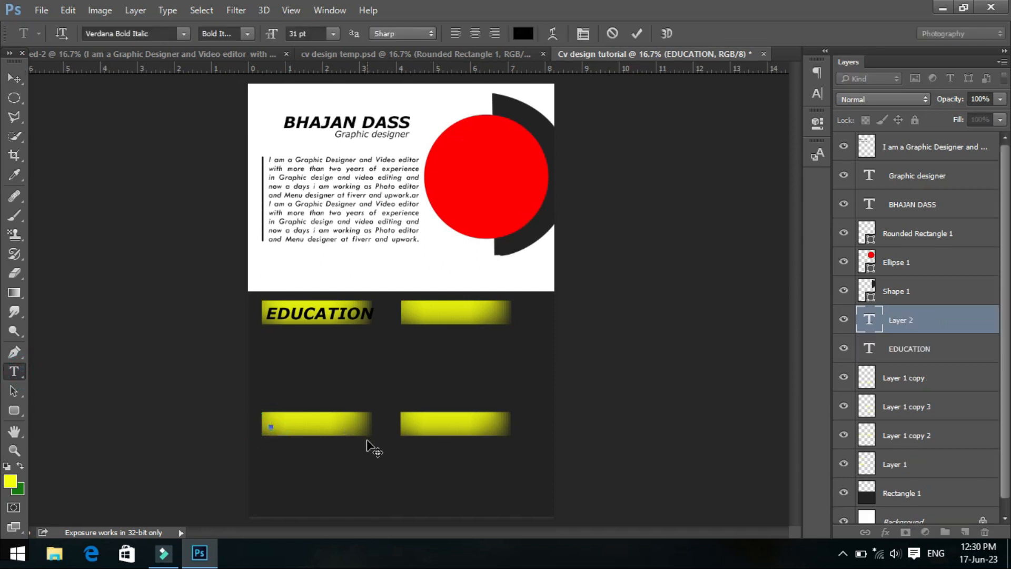
text(EXPERIENCE)
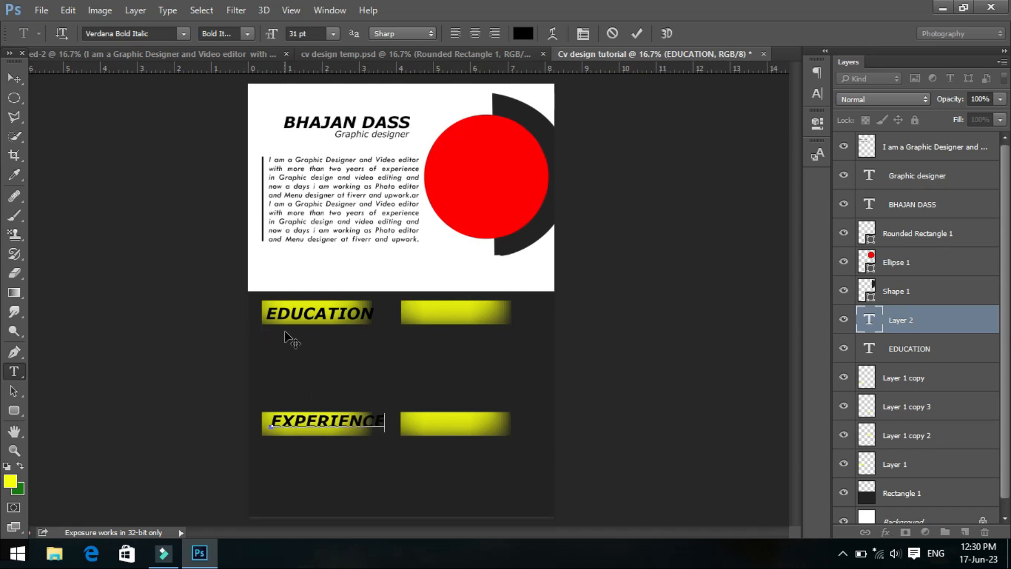
- Nudge the "EXPERIENCE" heading left and down to center it vertically in its bar, starting in line with "EDUCATION"
click(14, 79)
key(Left)
key(Left)
key(Left)
key(Left)
key(Left)
key(Left)
key(Left)
key(Left)
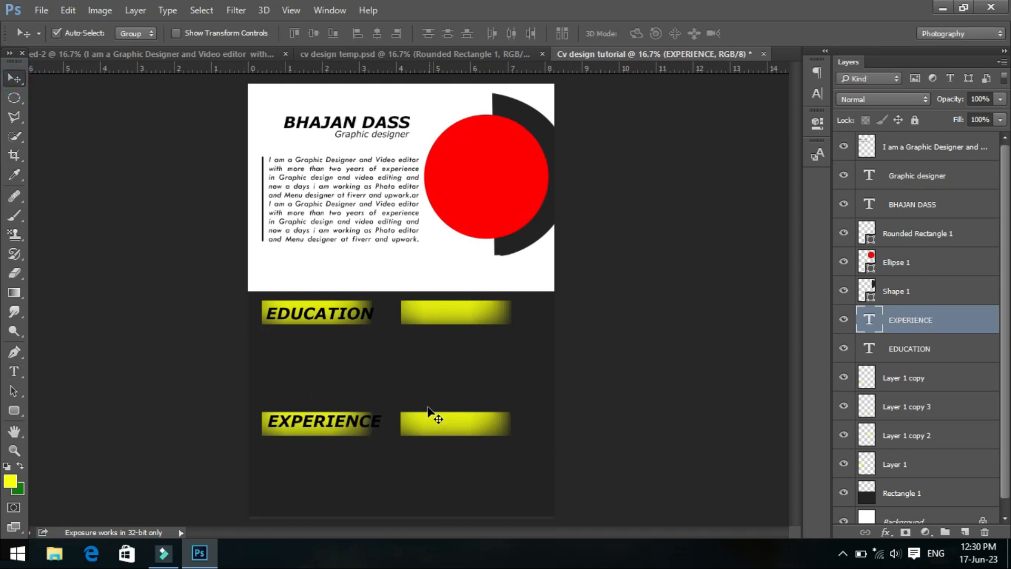
key(Down)
key(Down)
key(Down)
key(Down)
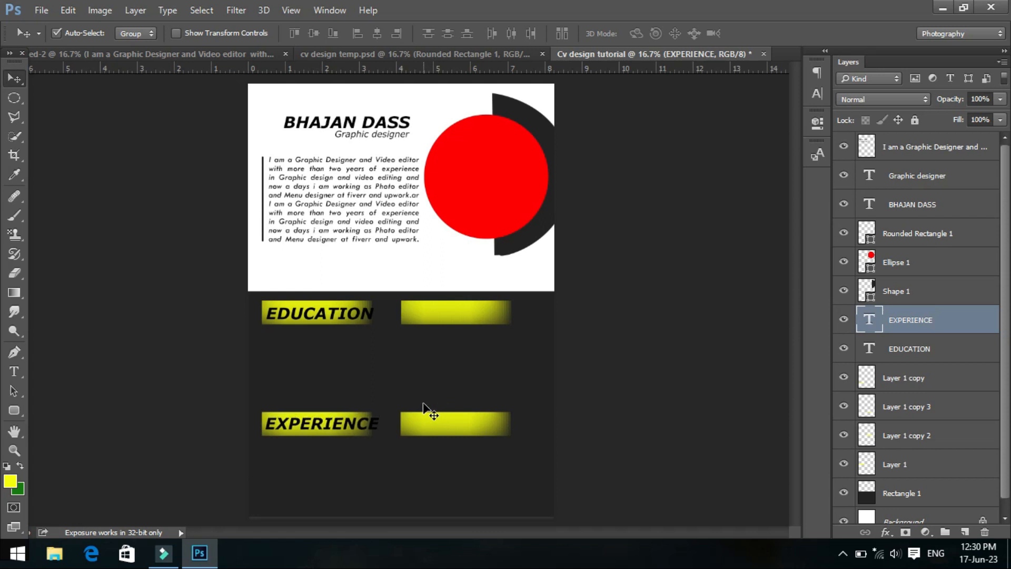
key(Down)
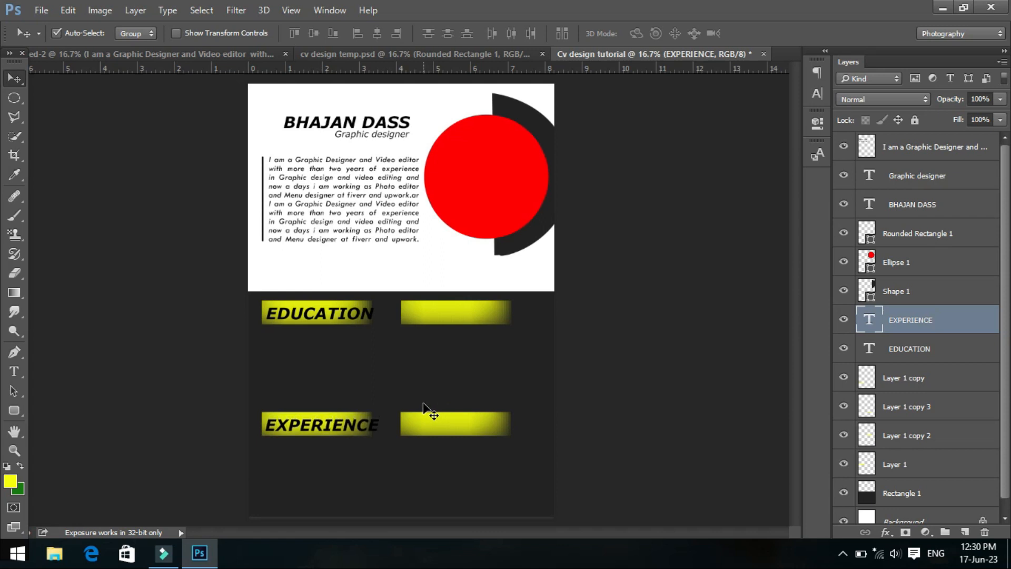
key(Up)
key(Left)
key(Left)
key(Left)
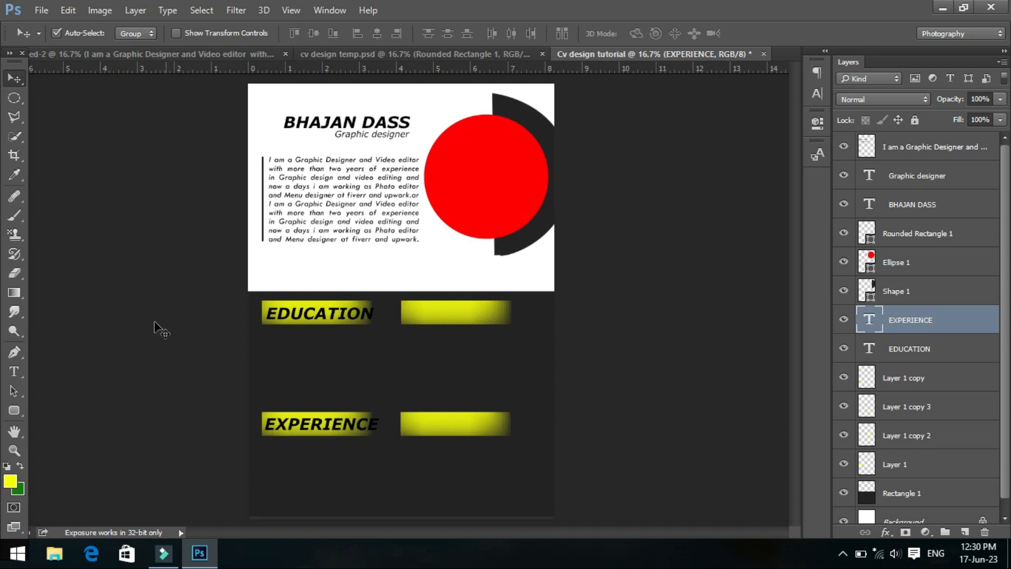
- Add the heading "SKILLS" on the upper-right yellow bar
click(14, 372)
click(414, 315)
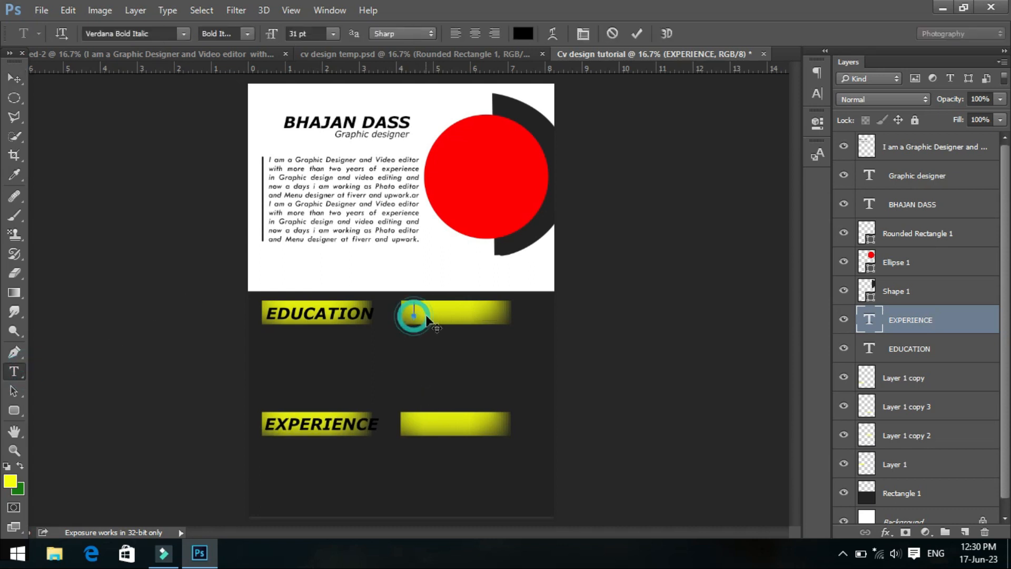
text(SKILLS)
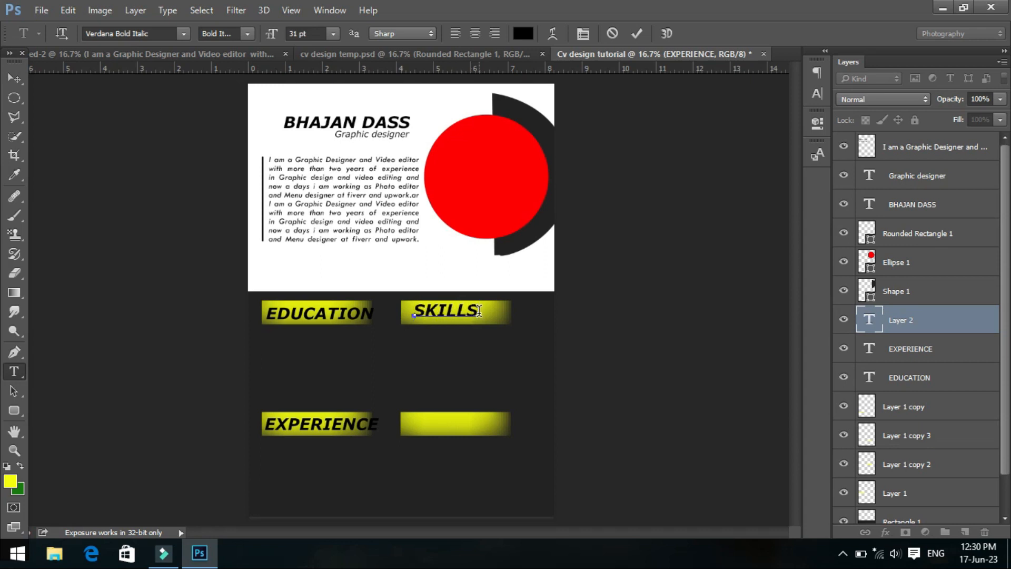
- Move the "SKILLS" heading down and left so it sits near its bar's start, level with "EDUCATION"
click(15, 78)
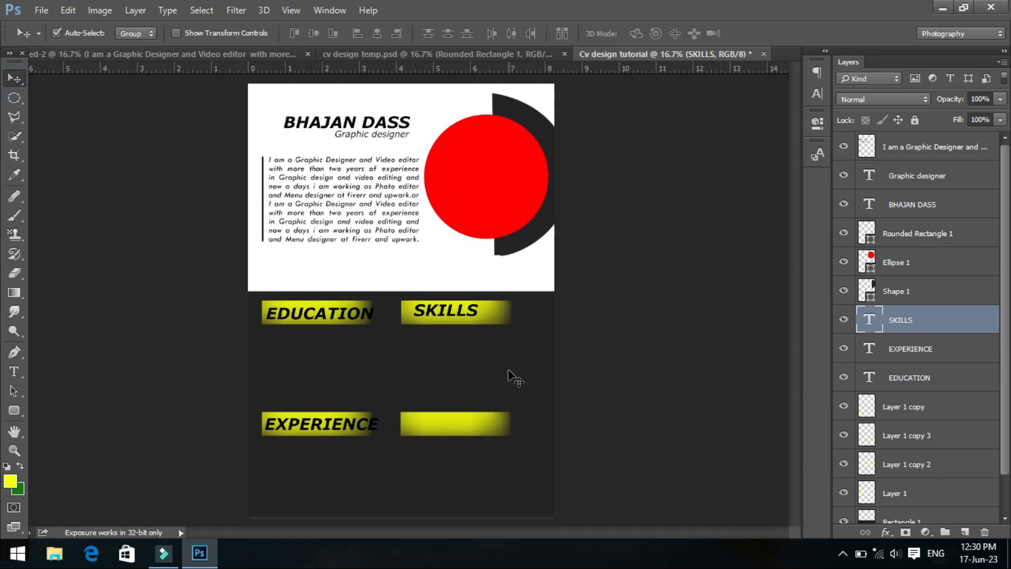
key(shift+Down)
key(Down)
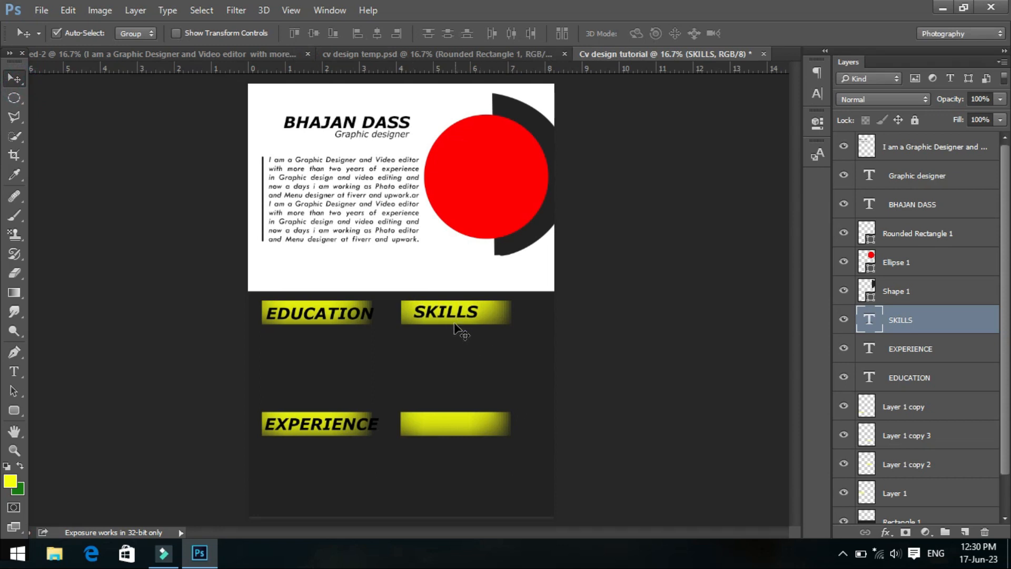
drag(446, 312, 446, 312)
key(shift+Left)
key(shift+Left)
key(shift+Left)
key(shift+Left)
key(shift+Left)
key(shift+Left)
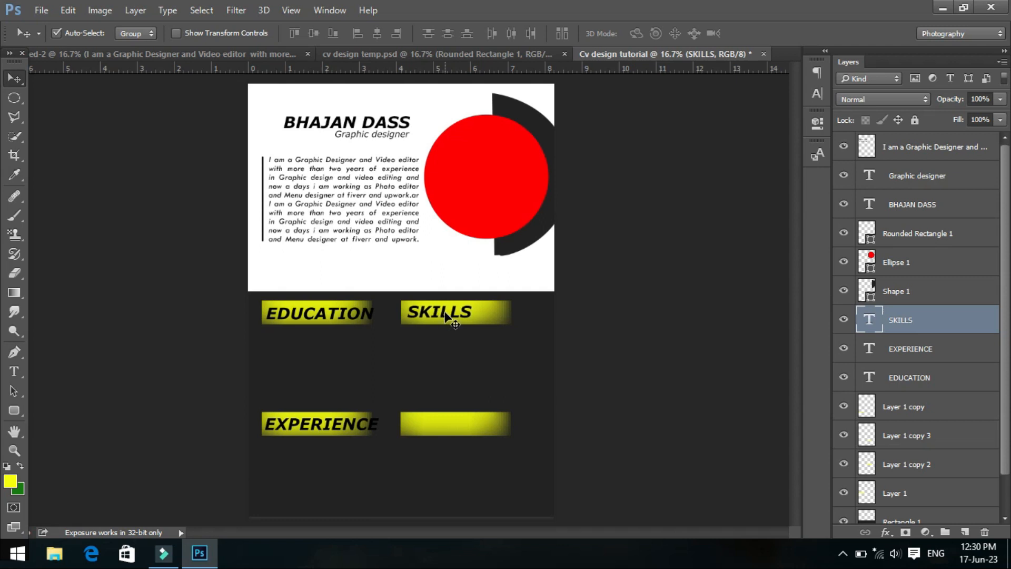
drag(446, 315, 451, 318)
- Add the heading "LANGUAGES" on the lower-right yellow bar
click(15, 371)
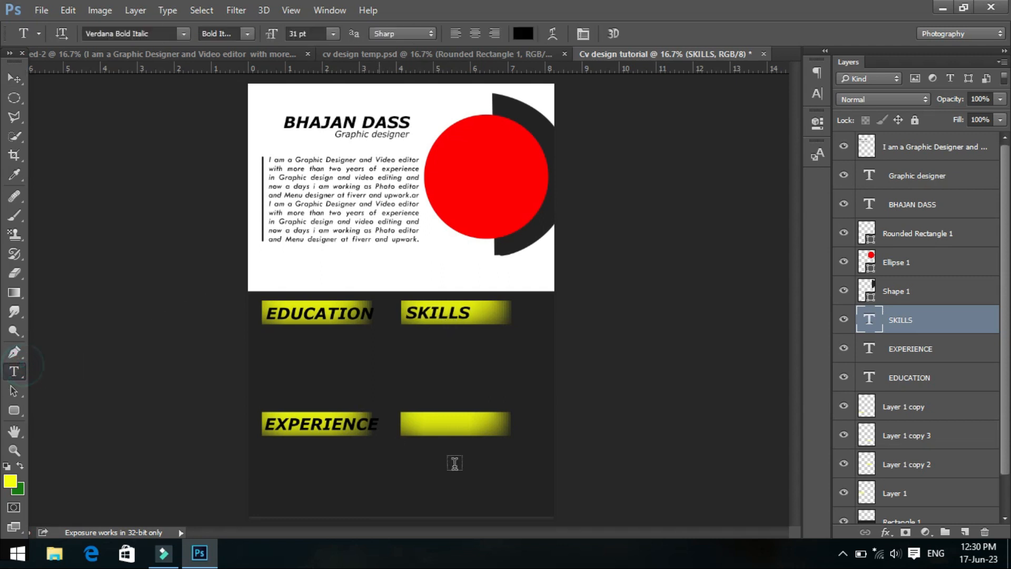
click(409, 426)
text(LANGUAGES)
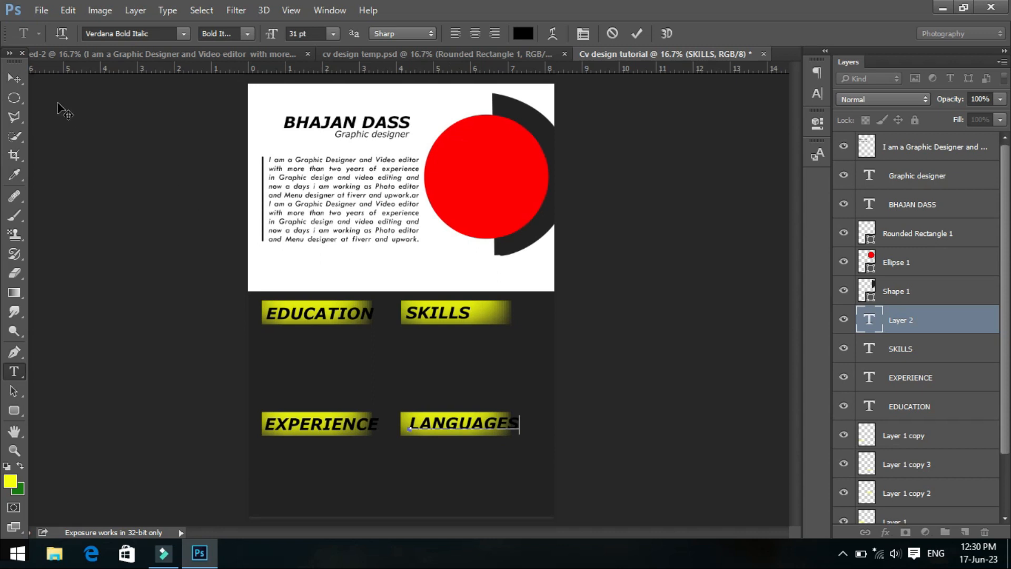
click(14, 78)
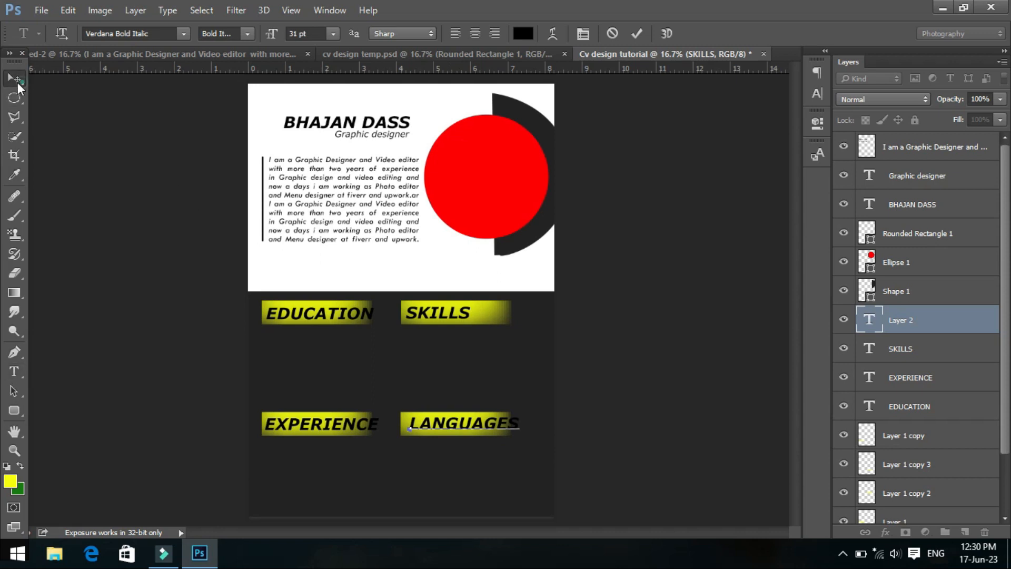
- Nudge the "LANGUAGES" heading left and slightly down so it starts just inside its bar, level with "EXPERIENCE"
key(shift+Left)
key(shift+Left)
key(shift+Left)
key(shift+Left)
key(shift+Left)
key(shift+Left)
key(shift+Left)
key(shift+Left)
key(shift+Left)
key(shift+Left)
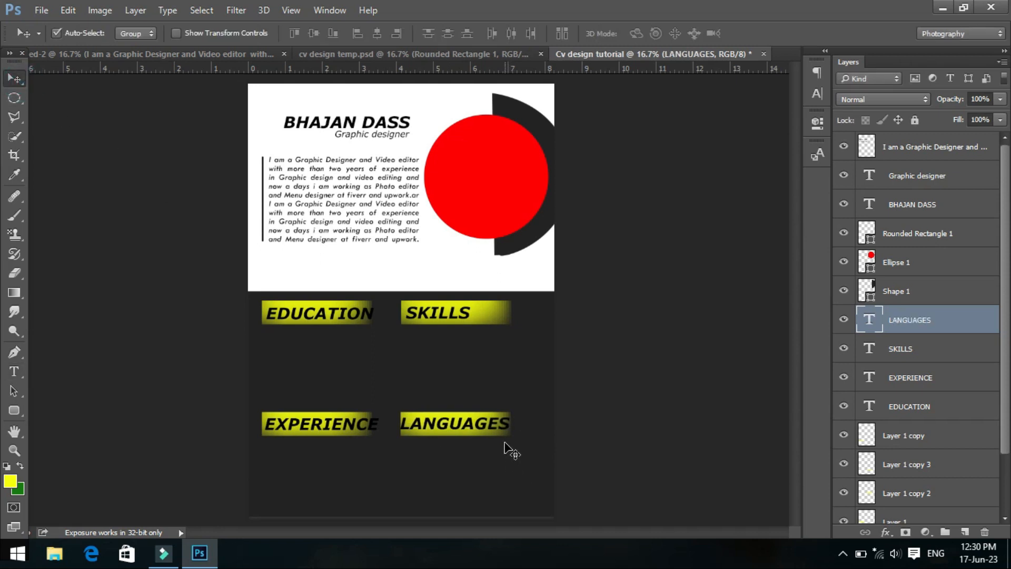
key(shift+Right)
key(shift+Right)
key(shift+Right)
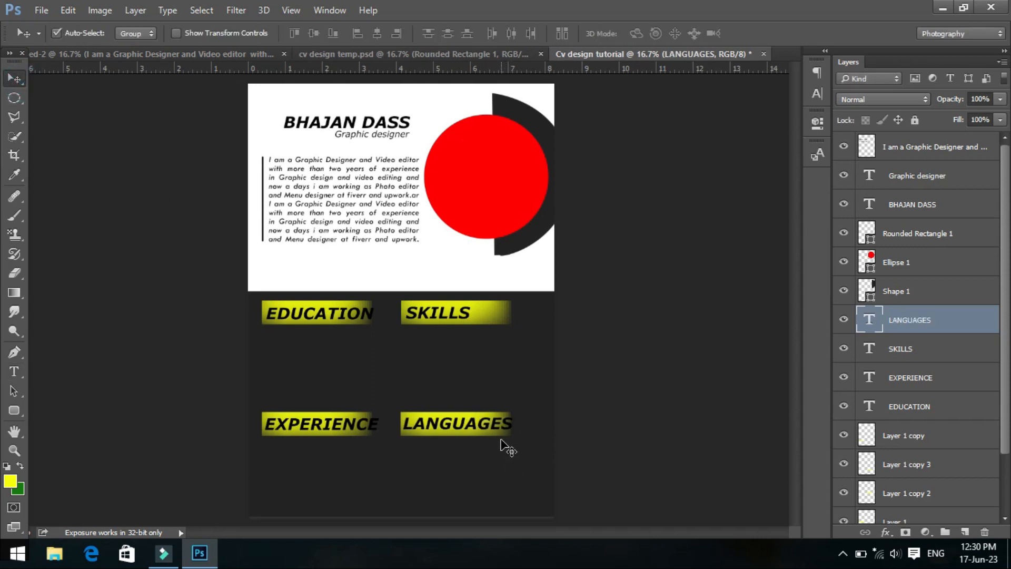
key(shift+Down)
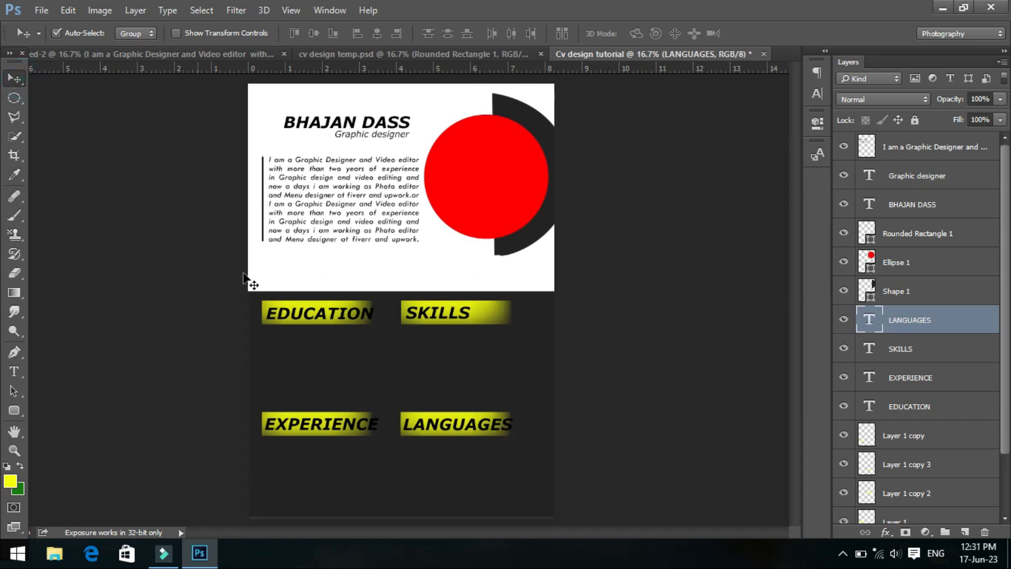
- Copy the Education group from the source text document into the CV and place it directly under the "EDUCATION" heading
click(961, 324)
click(139, 51)
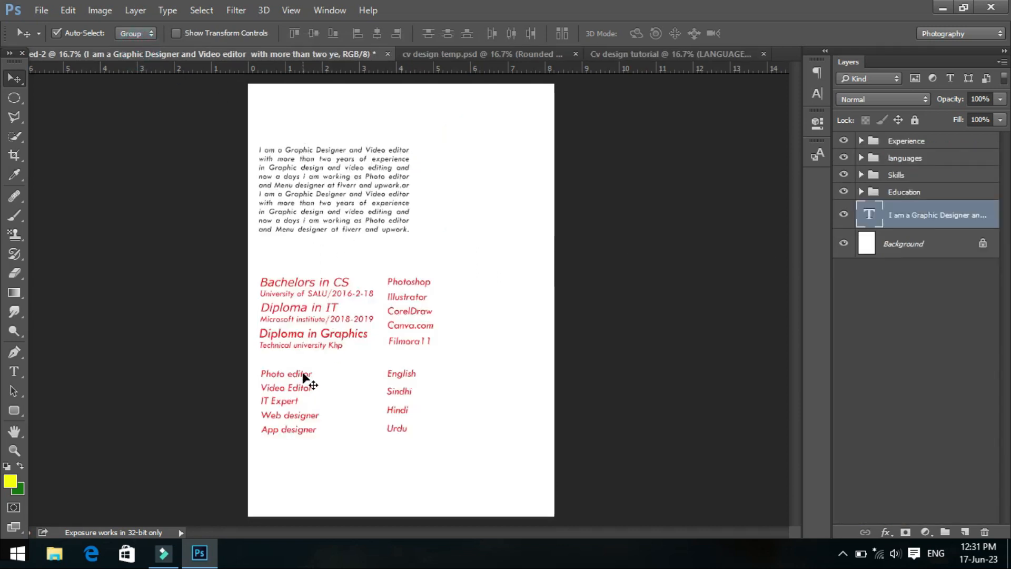
drag(326, 335, 450, 314)
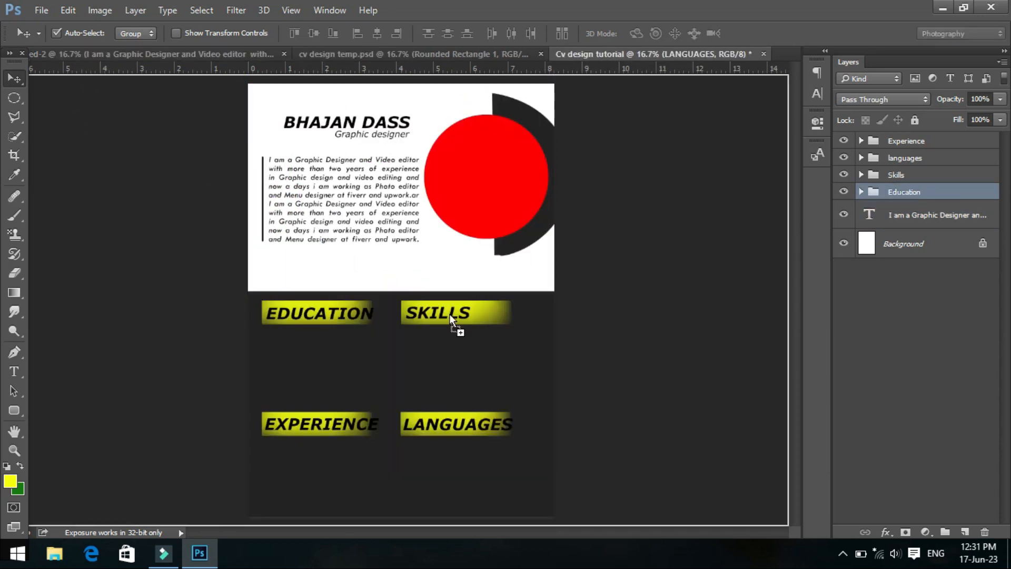
drag(305, 363, 326, 388)
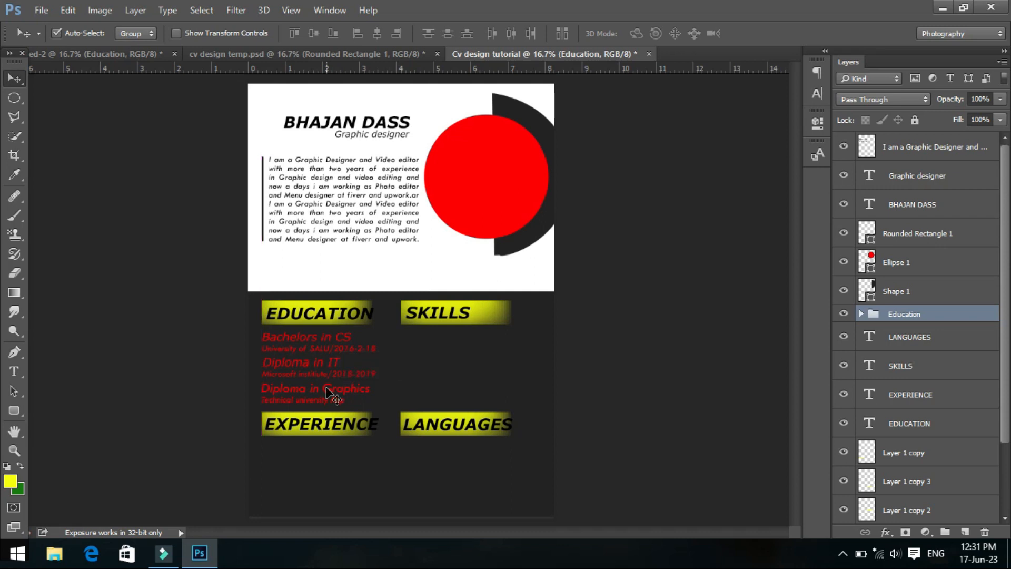
- Set the text color of all six text layers in the Education group to white
click(861, 314)
click(930, 337)
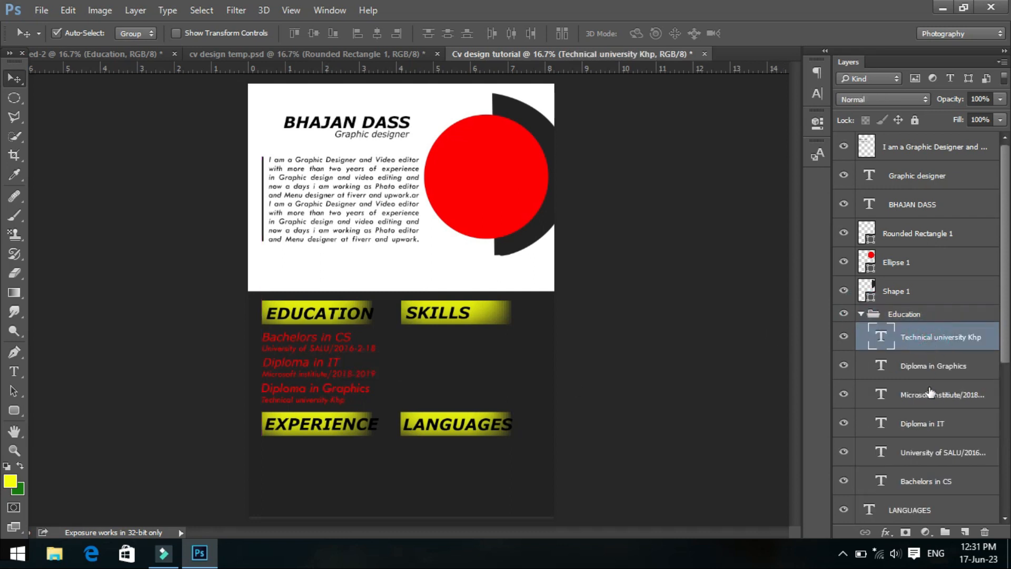
shift+click(963, 487)
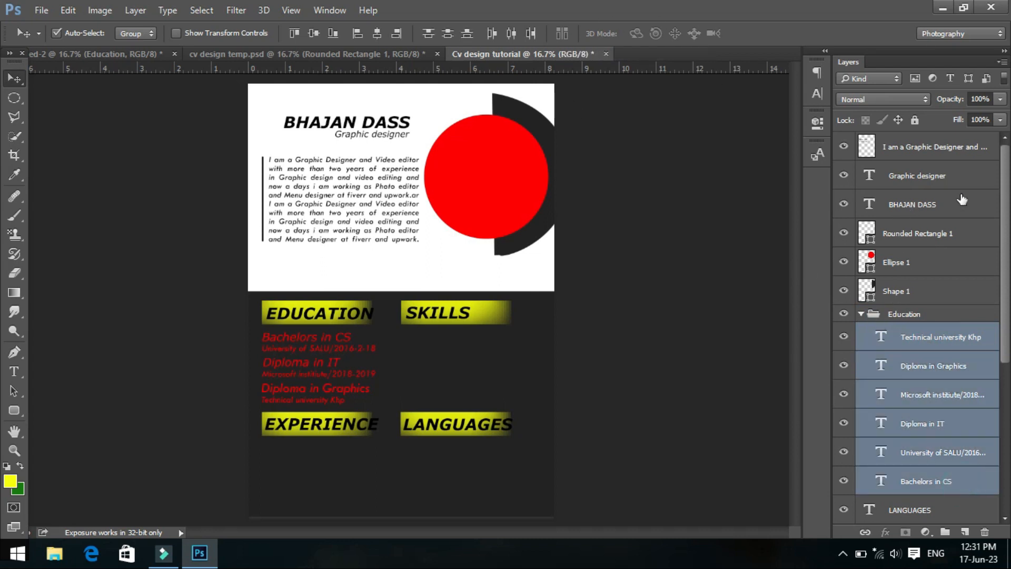
click(818, 94)
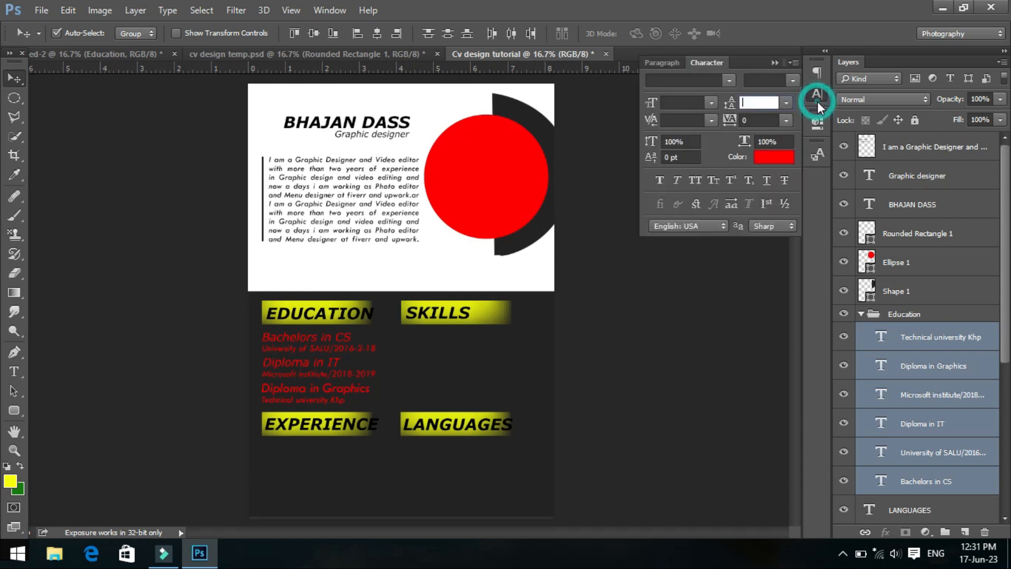
click(777, 219)
drag(606, 141, 600, 111)
click(948, 103)
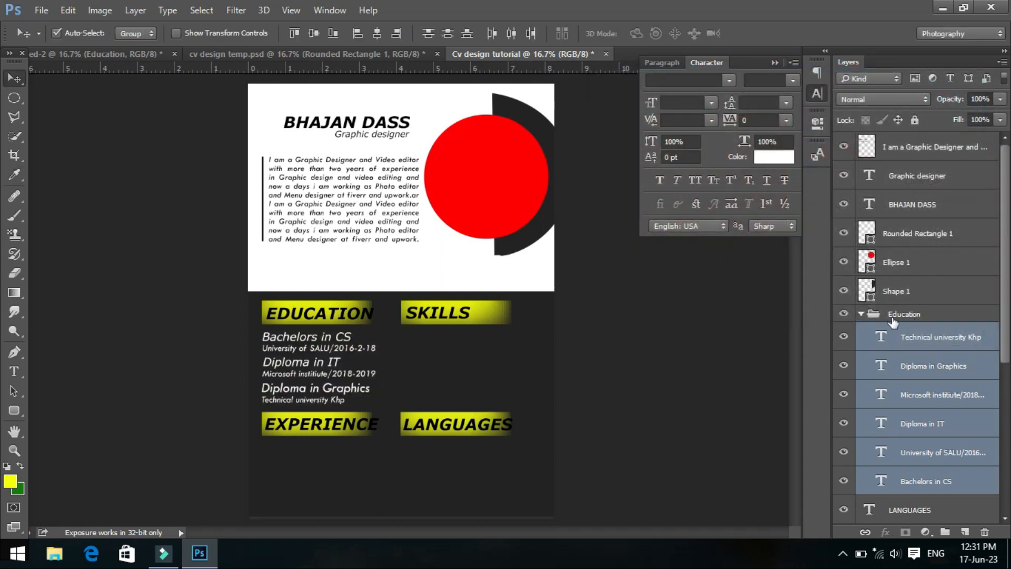
- Collapse the Education group and nudge its text up slightly beneath the "EDUCATION" heading
click(862, 315)
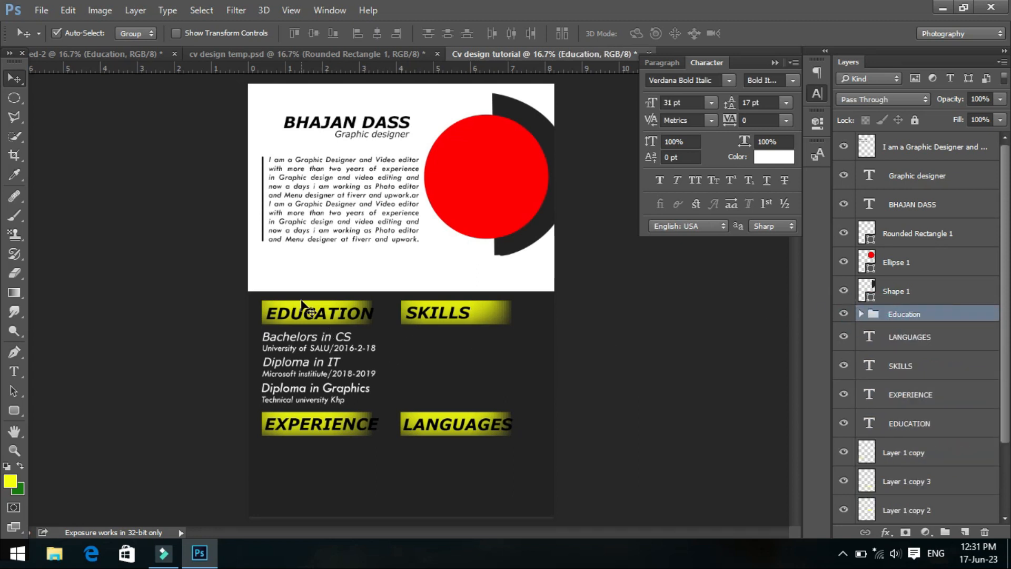
key(Up)
drag(328, 372, 326, 372)
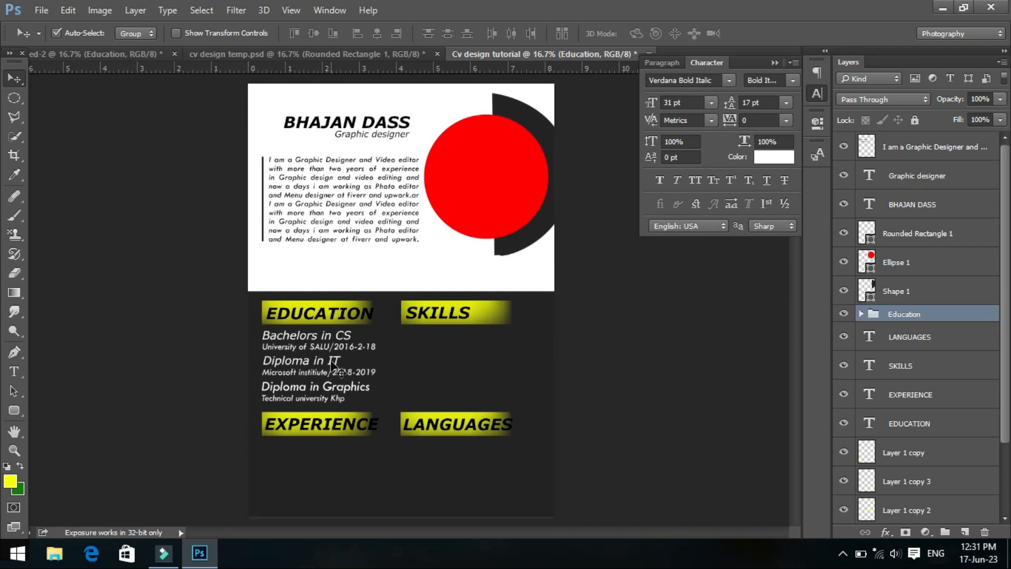
- Copy the Experience group from the source text document into the CV and place it under the "EXPERIENCE" heading
click(103, 55)
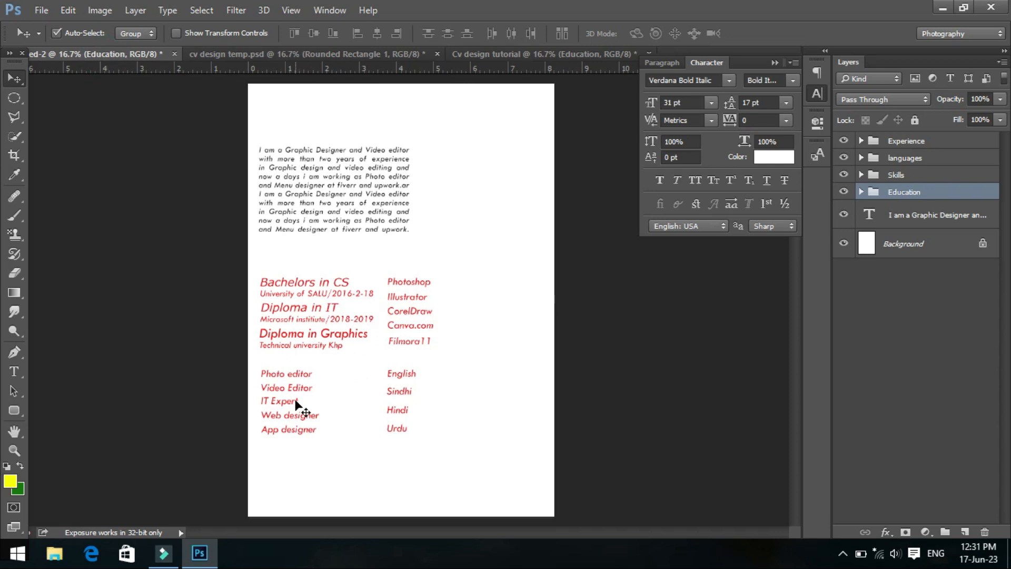
drag(292, 405, 319, 412)
drag(290, 466, 292, 475)
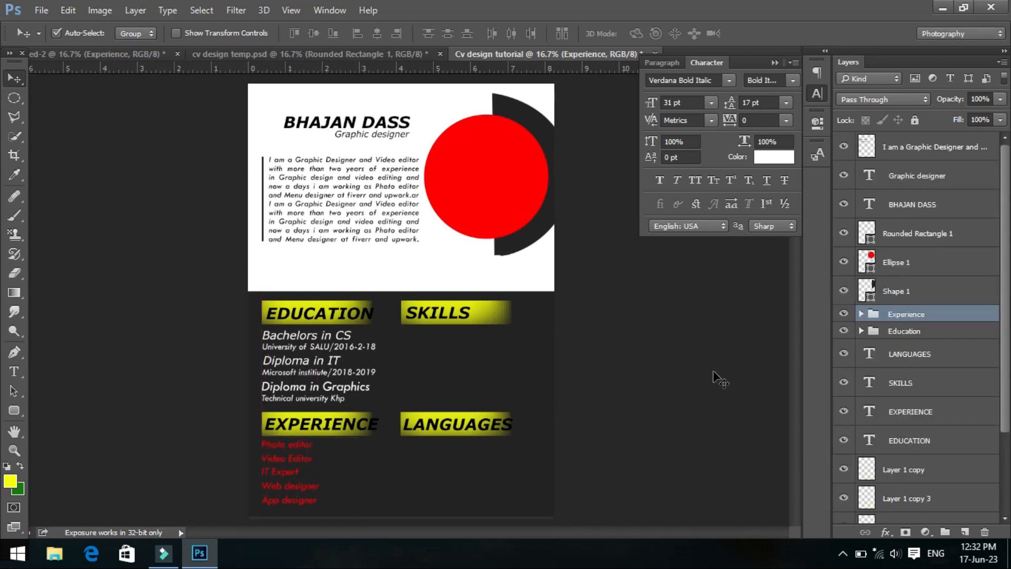
- Set the text color of all five text layers in the Experience group to white (ffffff)
click(861, 315)
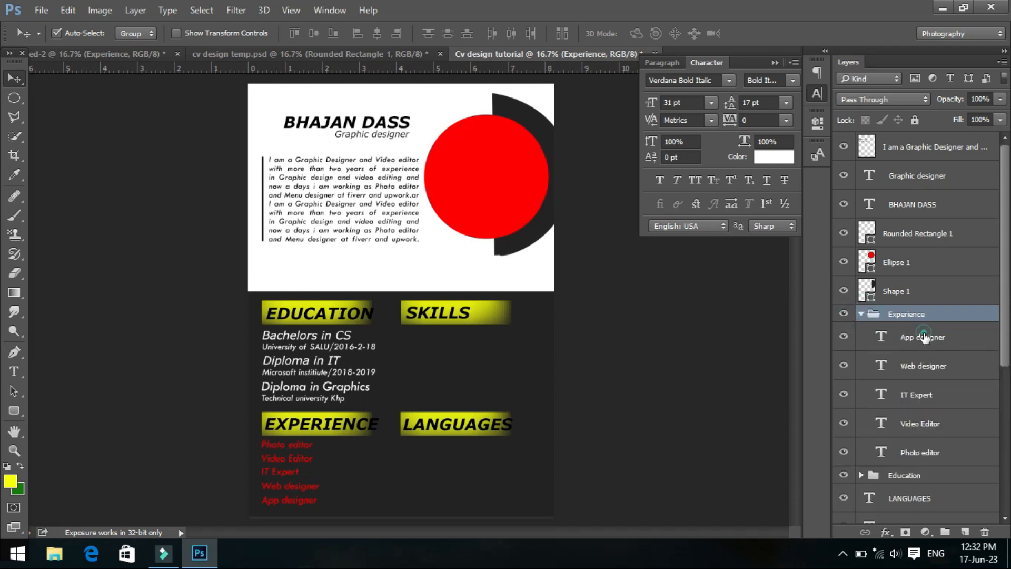
click(924, 342)
shift+click(962, 454)
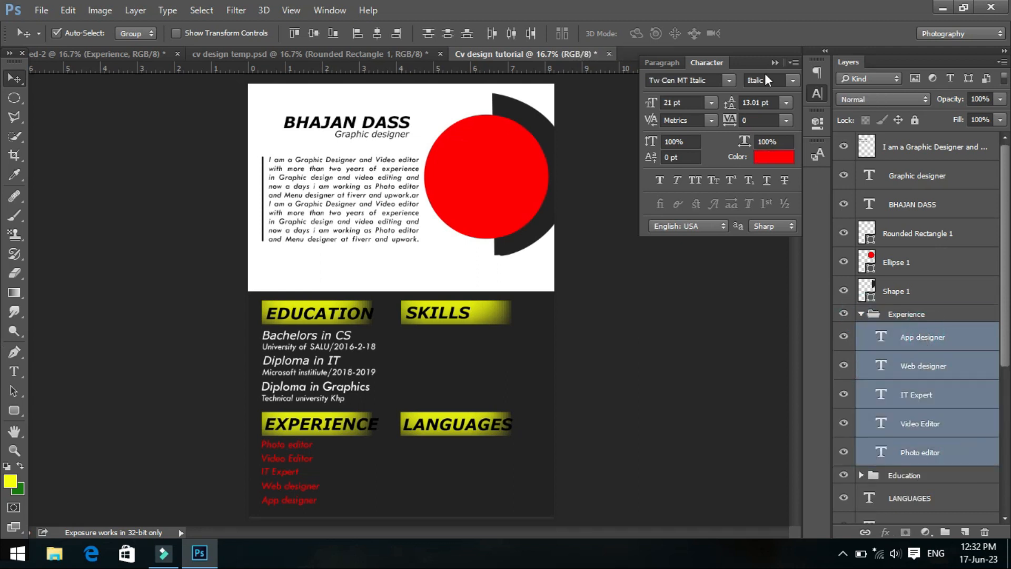
click(773, 158)
click(601, 113)
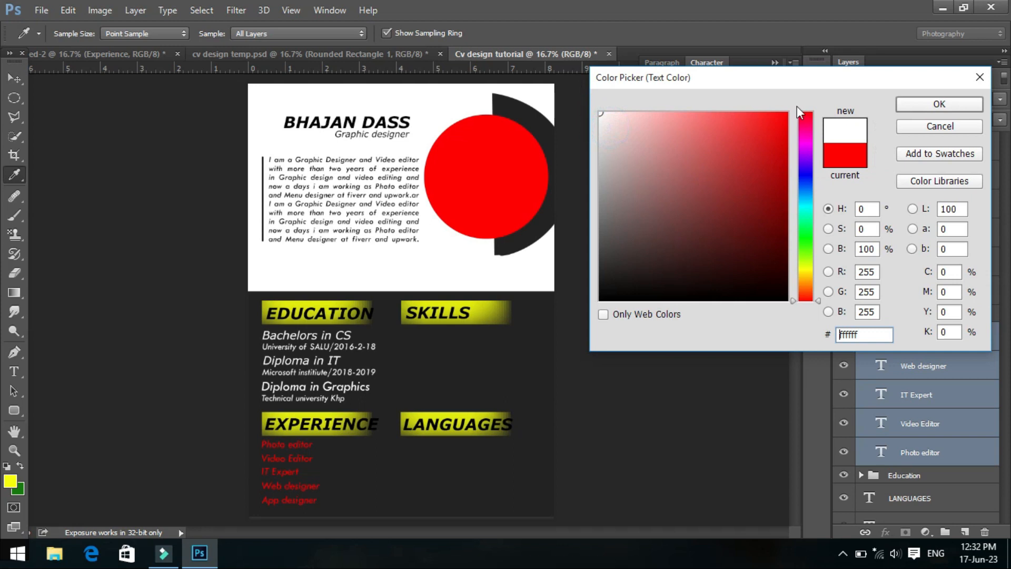
click(911, 103)
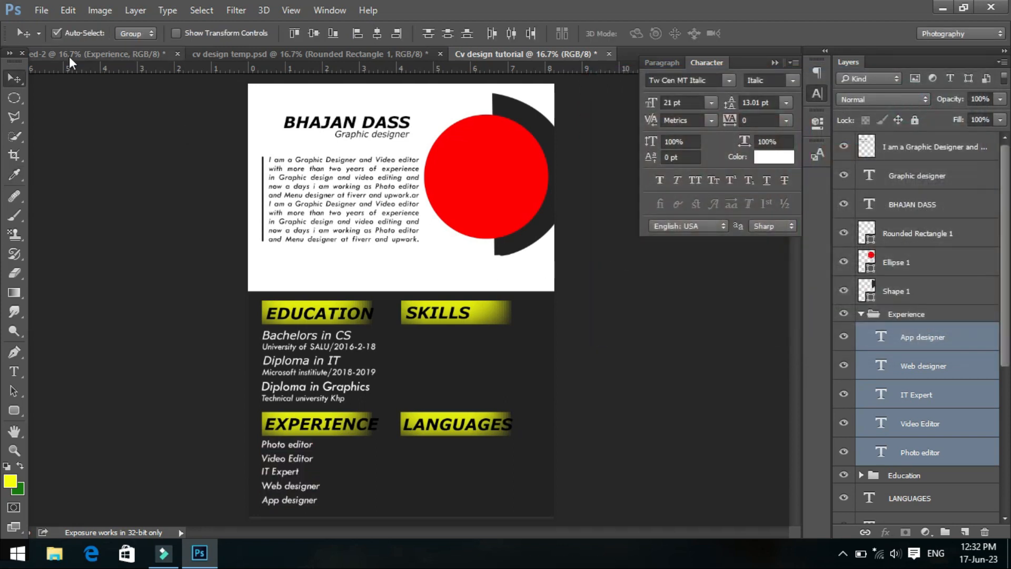
- Copy the Skills group from the source text document into the CV and move it out of the Experience group, directly above it
click(50, 52)
drag(391, 282, 446, 365)
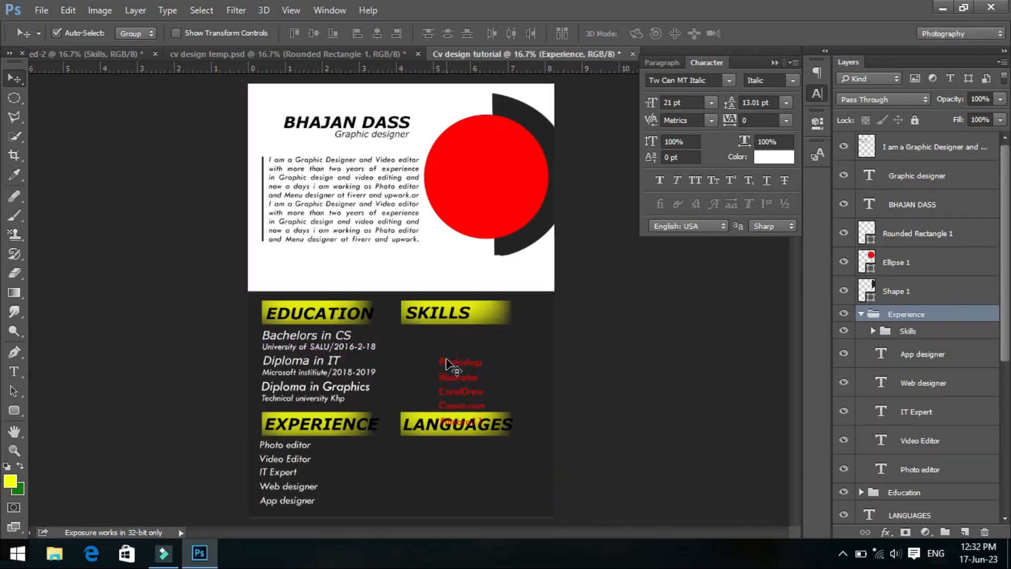
drag(896, 332, 869, 316)
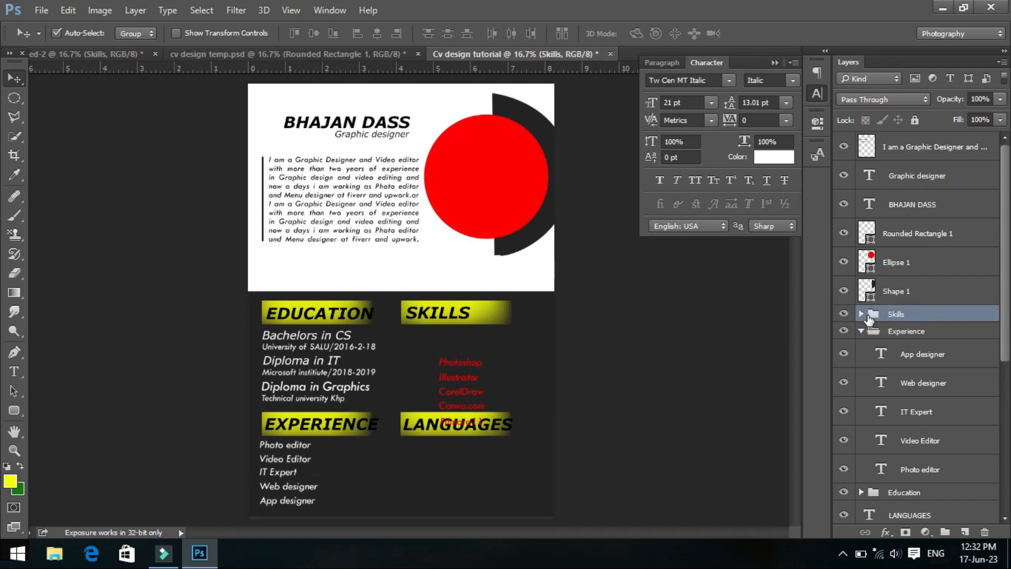
- Shift the Experience list slightly right to line up with its bar, and move the Skills list directly under the "SKILLS" heading
click(265, 460)
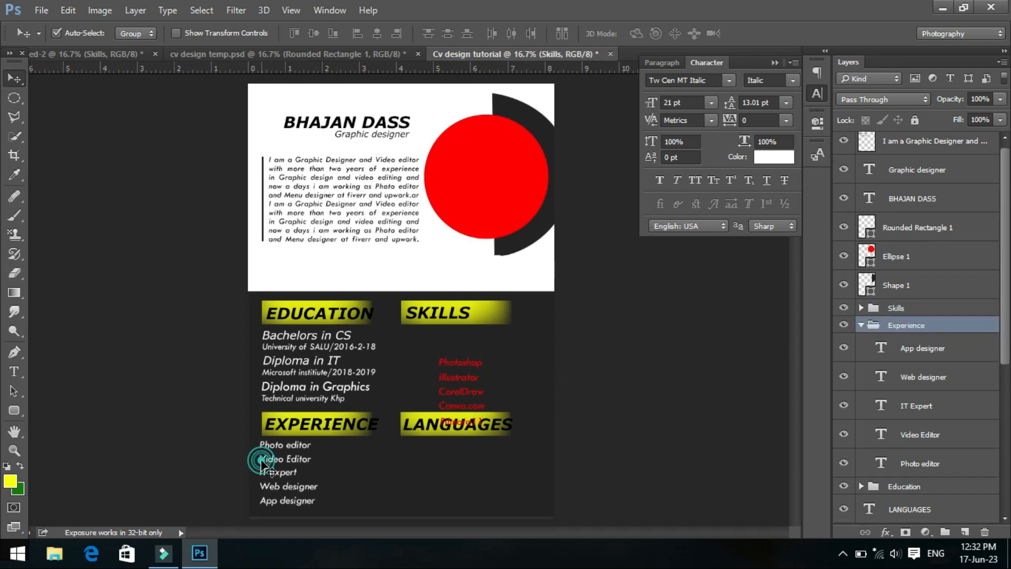
drag(264, 459, 267, 461)
click(447, 396)
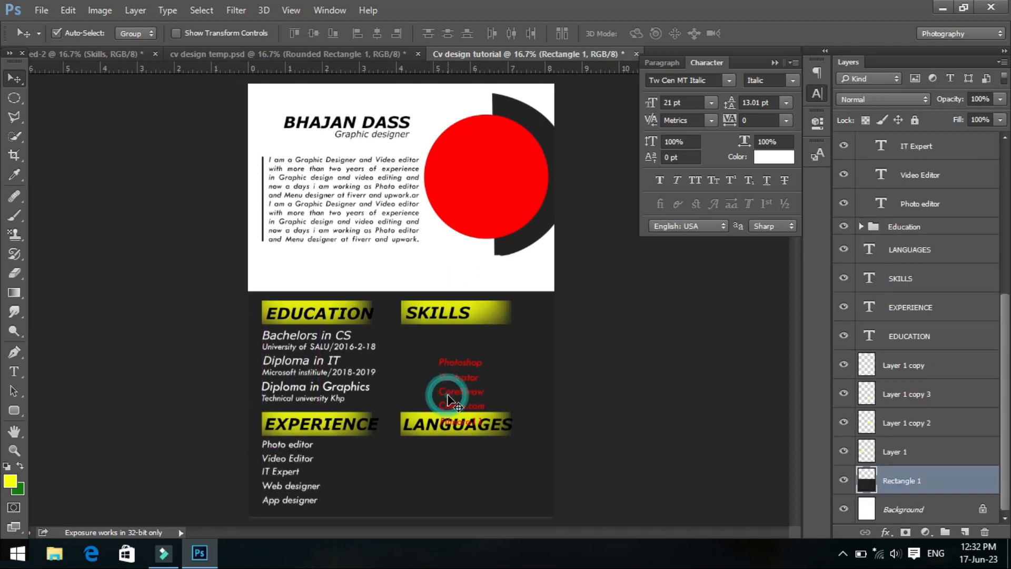
click(457, 395)
drag(456, 394, 419, 367)
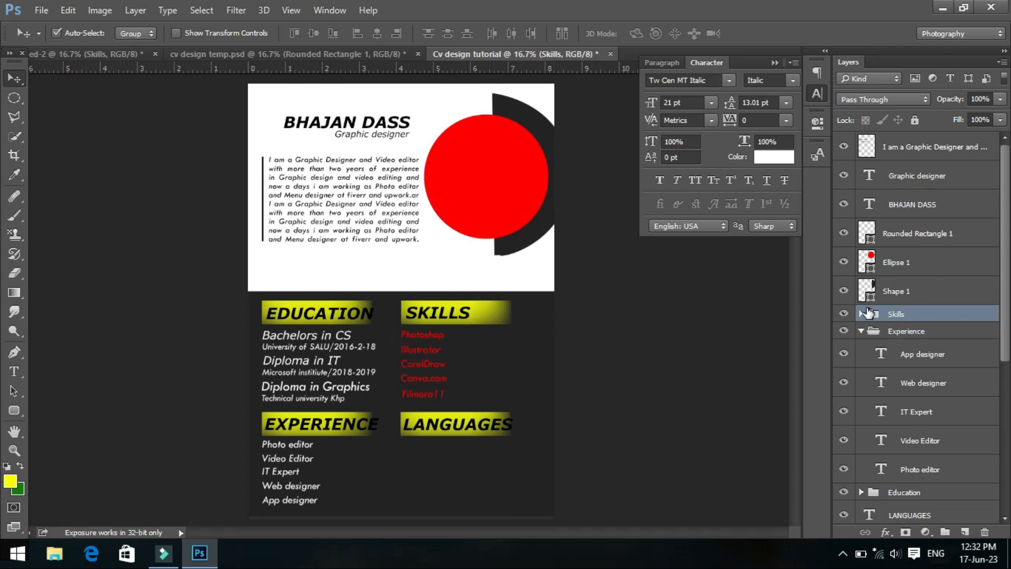
- Set the text color of all five Skills text layers to white (ffffff), leaving the Experience and Skills groups collapsed
click(862, 332)
click(861, 314)
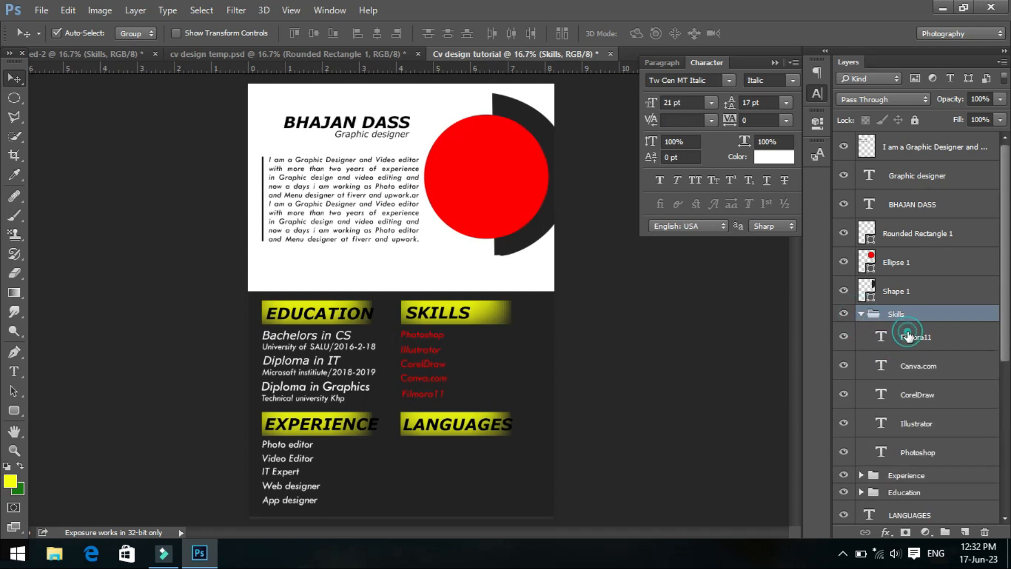
click(909, 337)
shift+click(934, 452)
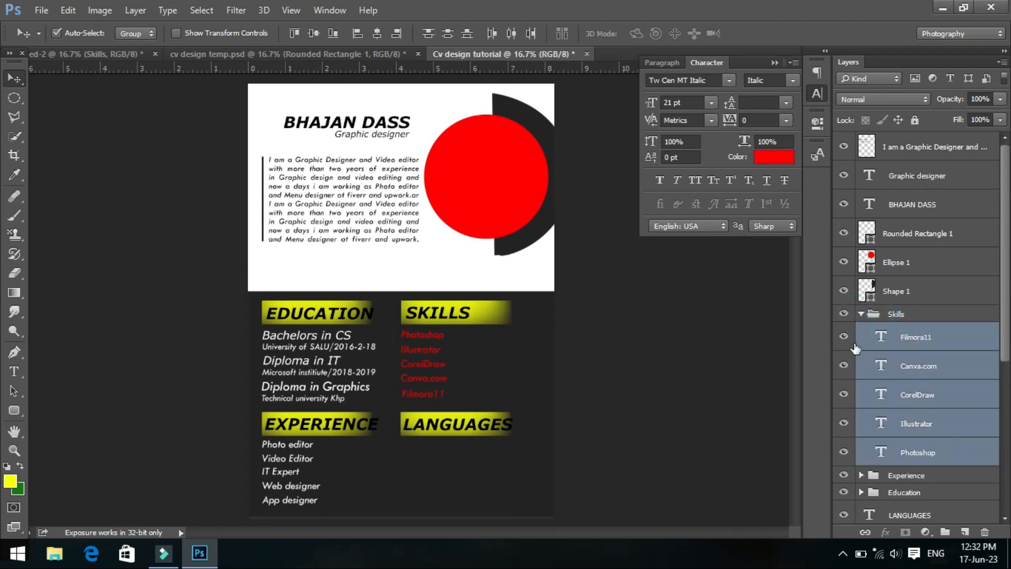
click(771, 159)
text(ffffff)
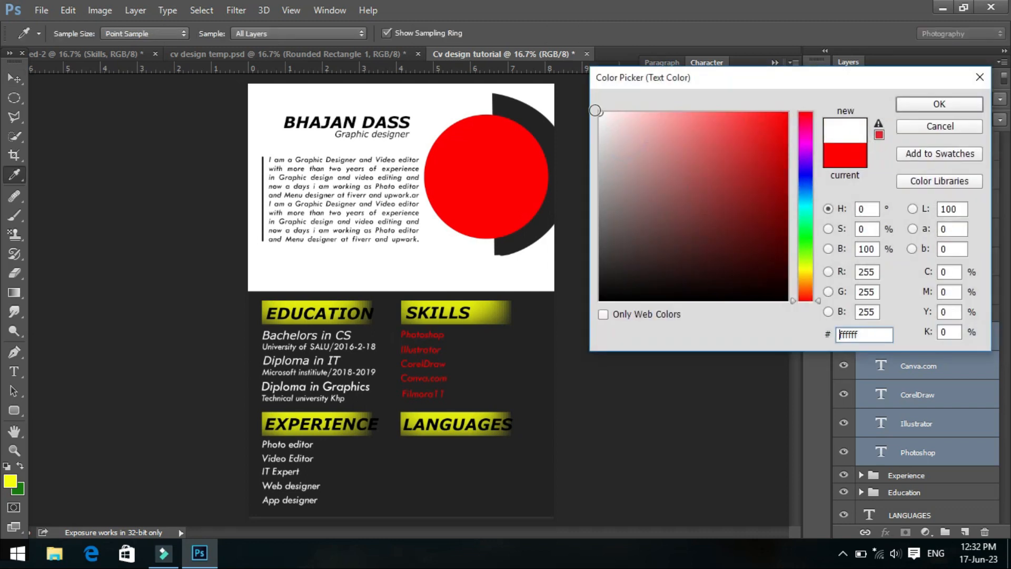
click(902, 105)
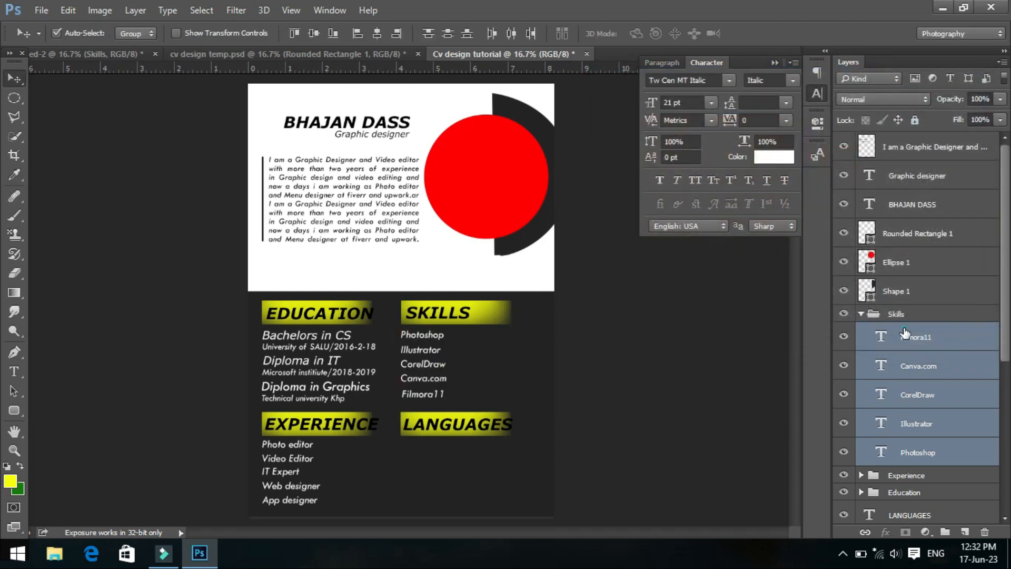
click(904, 336)
click(862, 313)
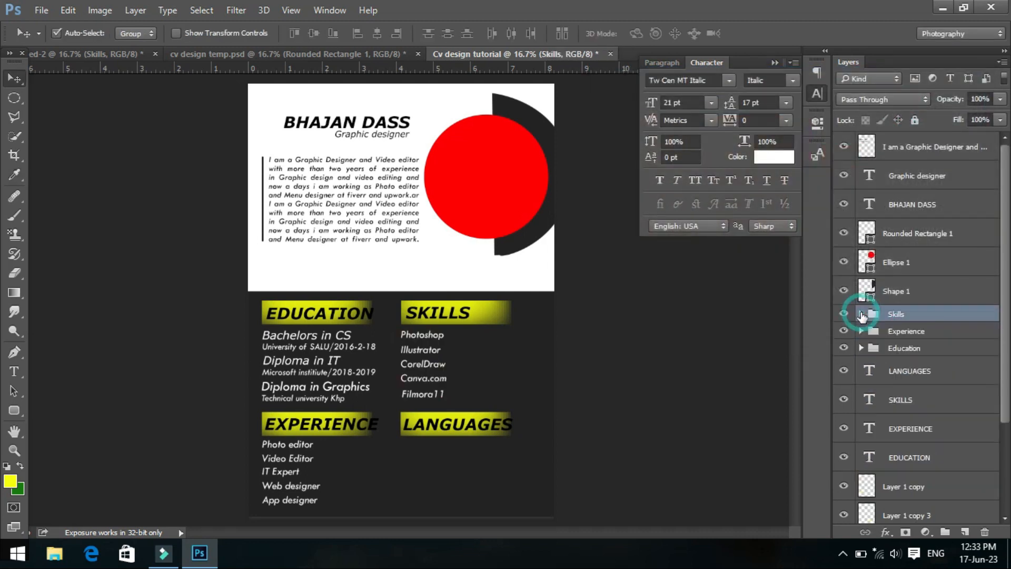
- Copy the languages group from the source text document into the CV and place it under the "LANGUAGES" heading
click(75, 53)
click(390, 375)
drag(390, 375, 403, 454)
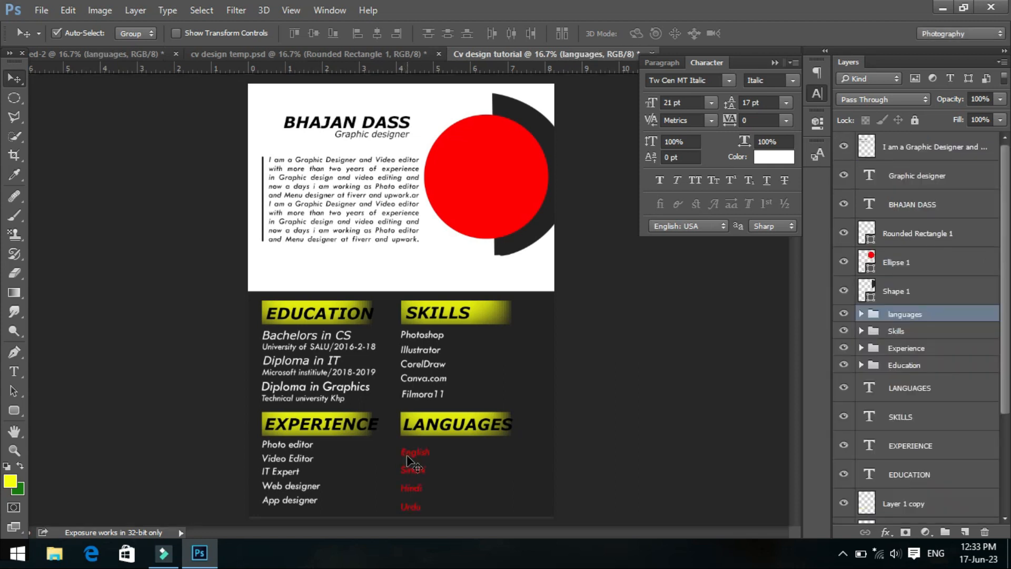
- Set the text color of the four language layers, Urdu, Hindi, Sindhi and English, to white (ffffff)
click(863, 315)
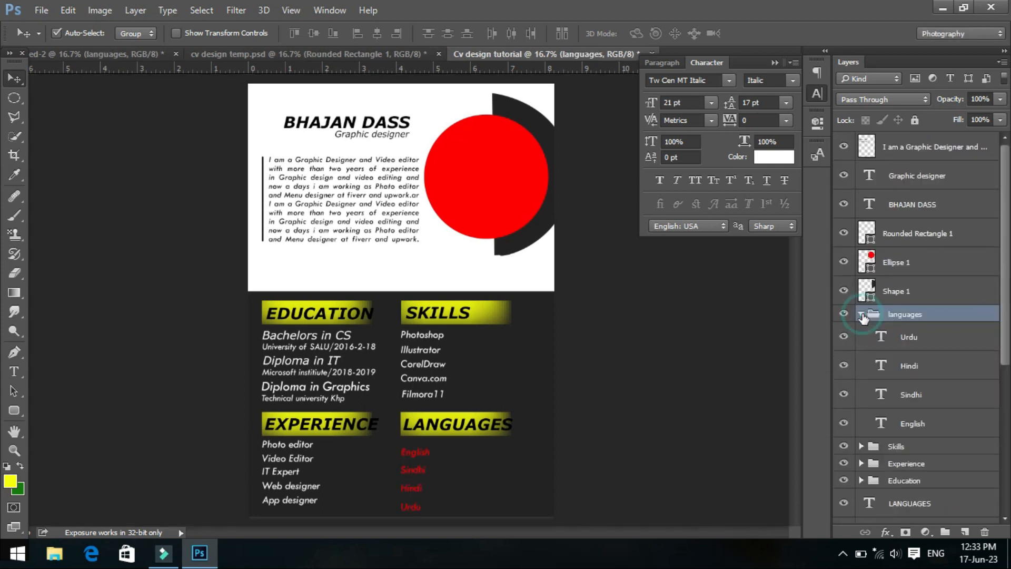
click(913, 340)
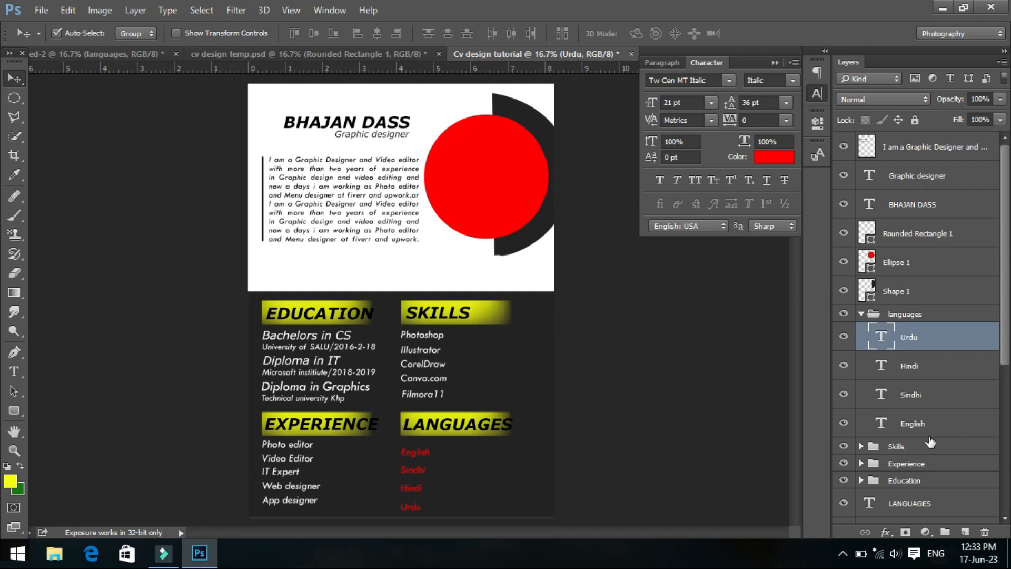
shift+click(916, 421)
click(773, 156)
drag(635, 139, 594, 105)
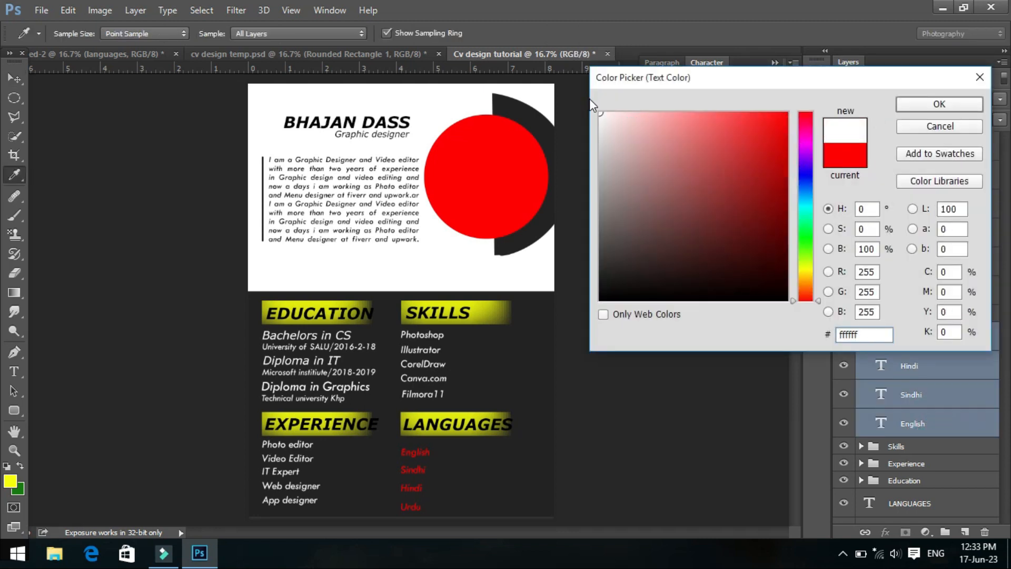
click(932, 105)
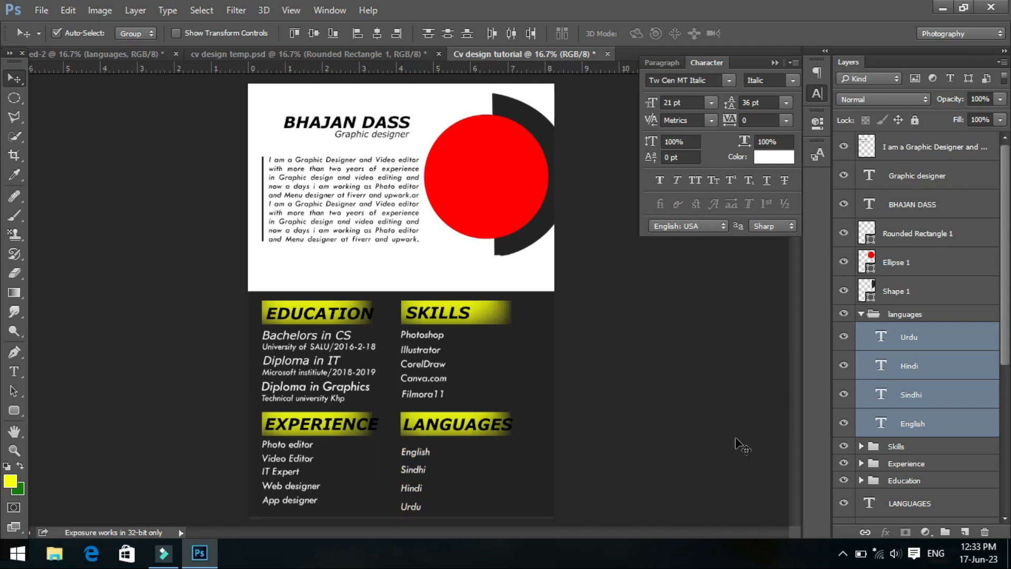
- Nudge the four language entries slightly upward together, closer to the "LANGUAGES" heading
key(shift+Up)
key(shift+Up)
key(shift+Up)
key(shift+Up)
key(shift+Up)
key(shift+Up)
key(shift+Up)
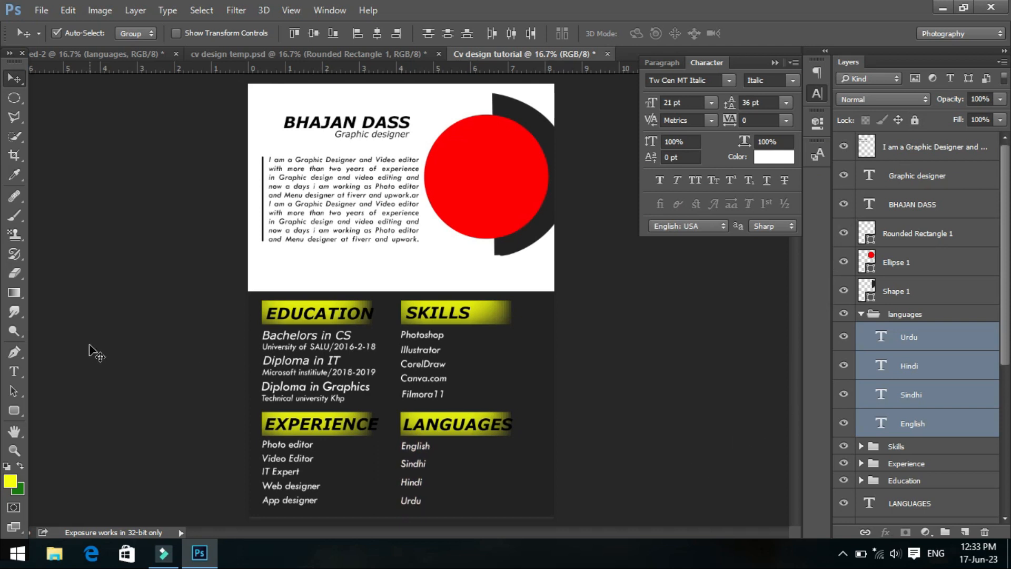
- On a new layer above the profile text, draw a thin rounded rectangle about 666 × 25 px beside "Photoshop" in the Skills list
click(960, 336)
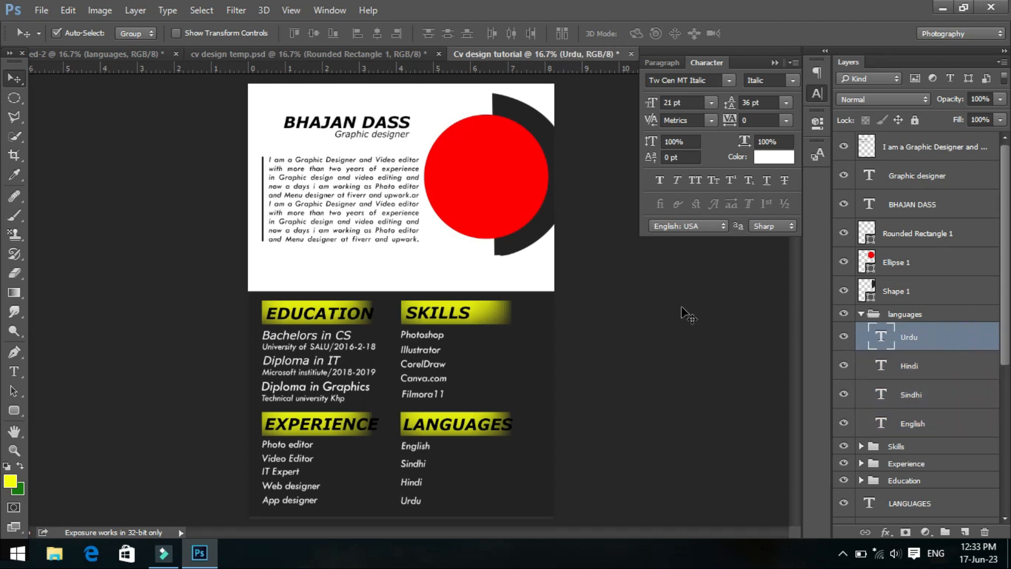
click(16, 412)
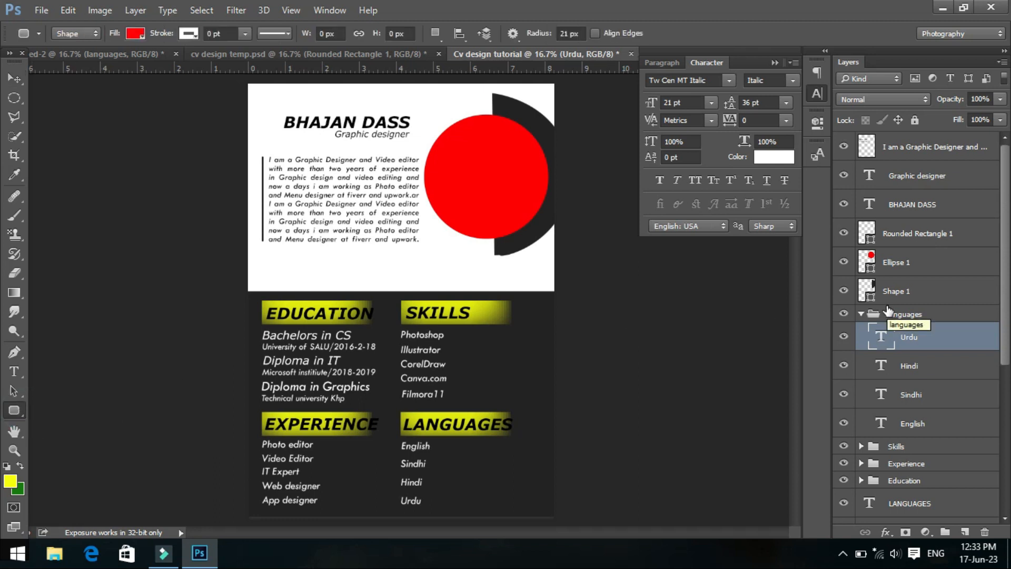
click(965, 147)
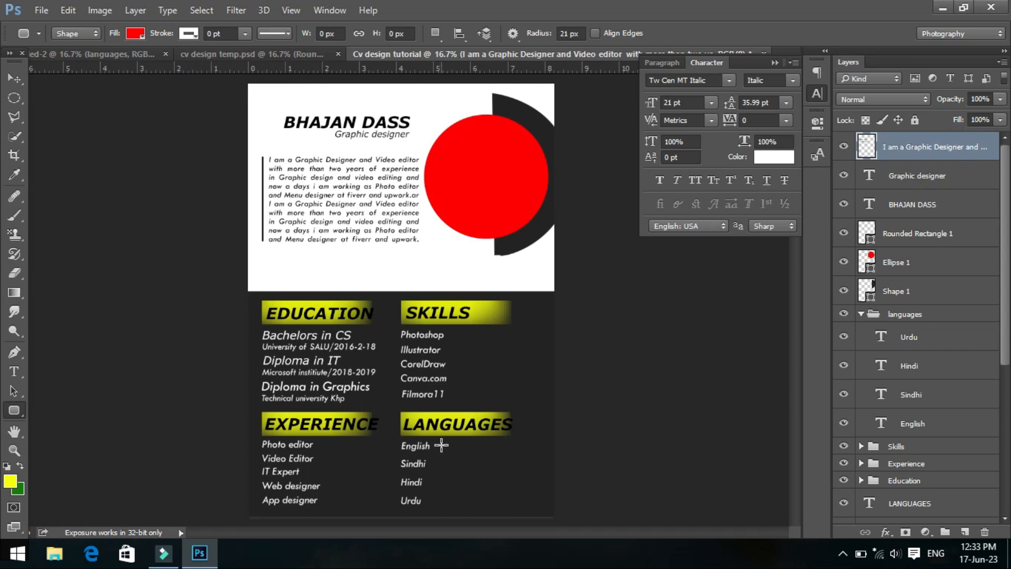
click(965, 532)
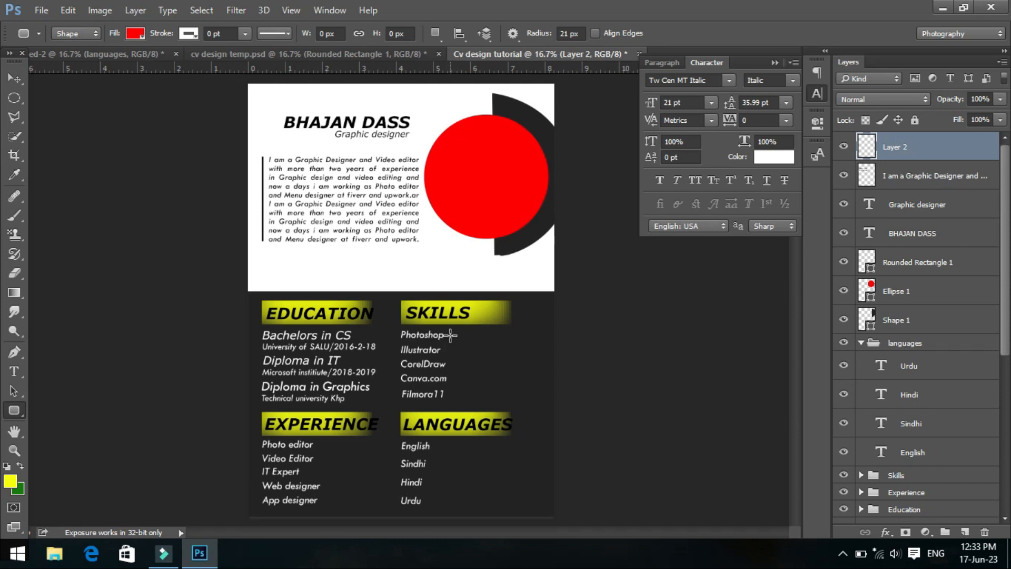
drag(447, 335, 532, 336)
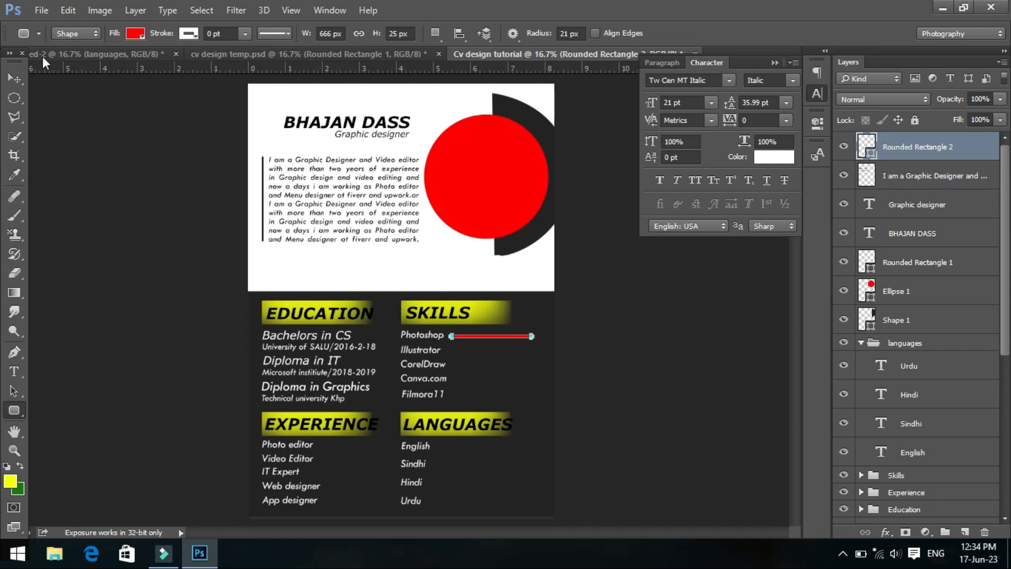
- Change the fill of the rounded bar beside "Photoshop" to yellow
click(137, 34)
click(91, 111)
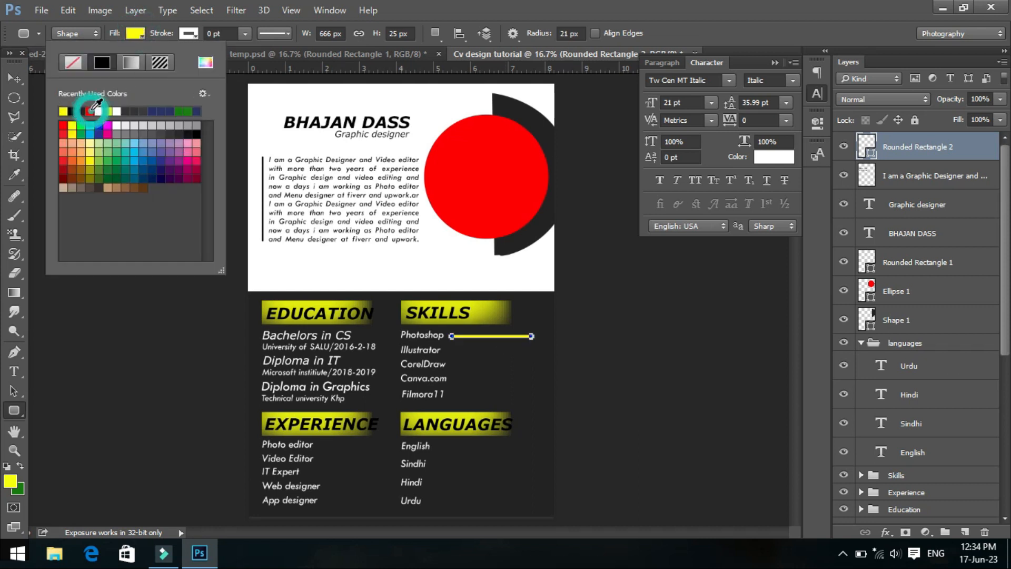
key(Return)
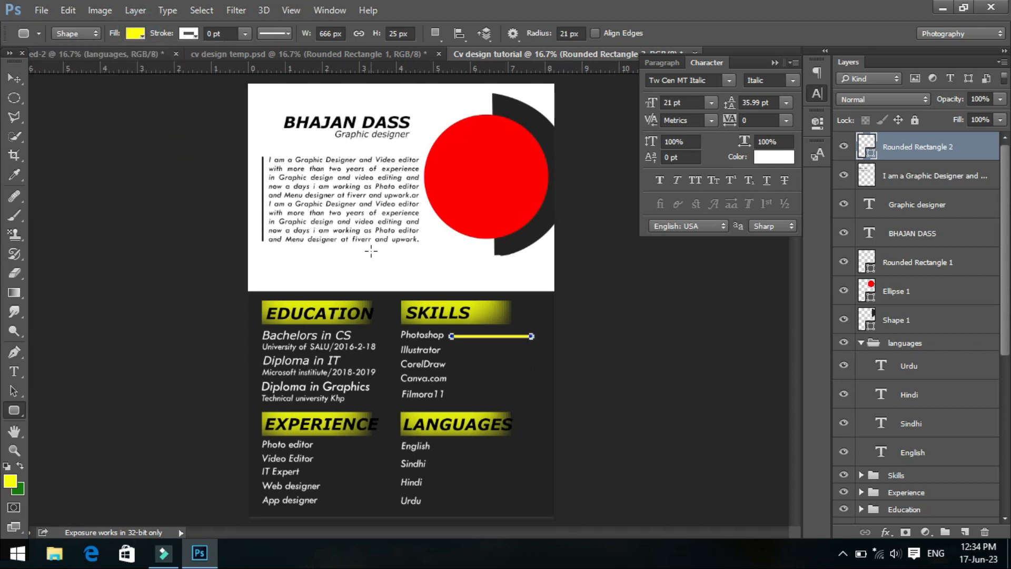
click(14, 78)
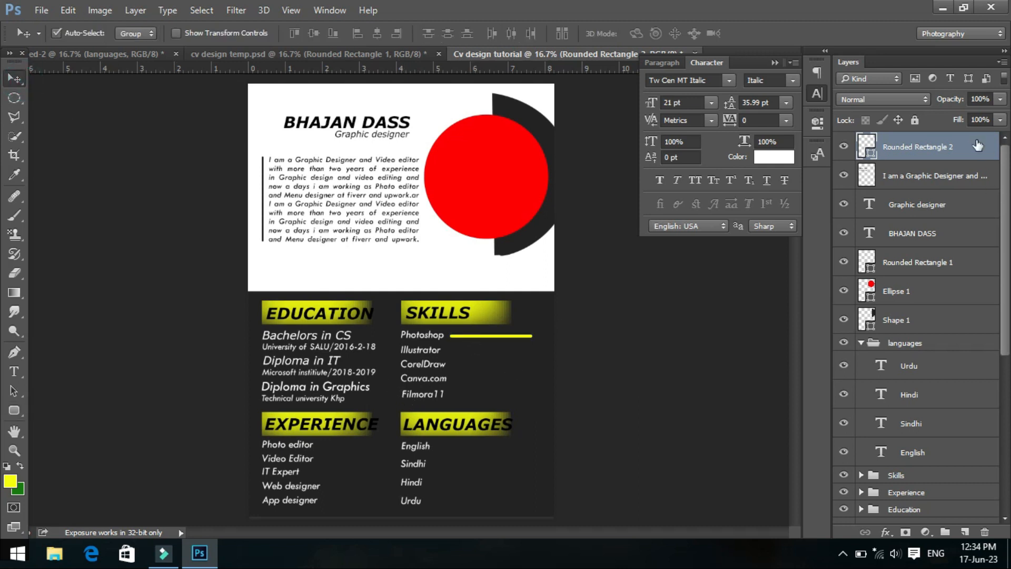
- Duplicate the yellow skill bar in place and fill the copy with black
key(ctrl+j)
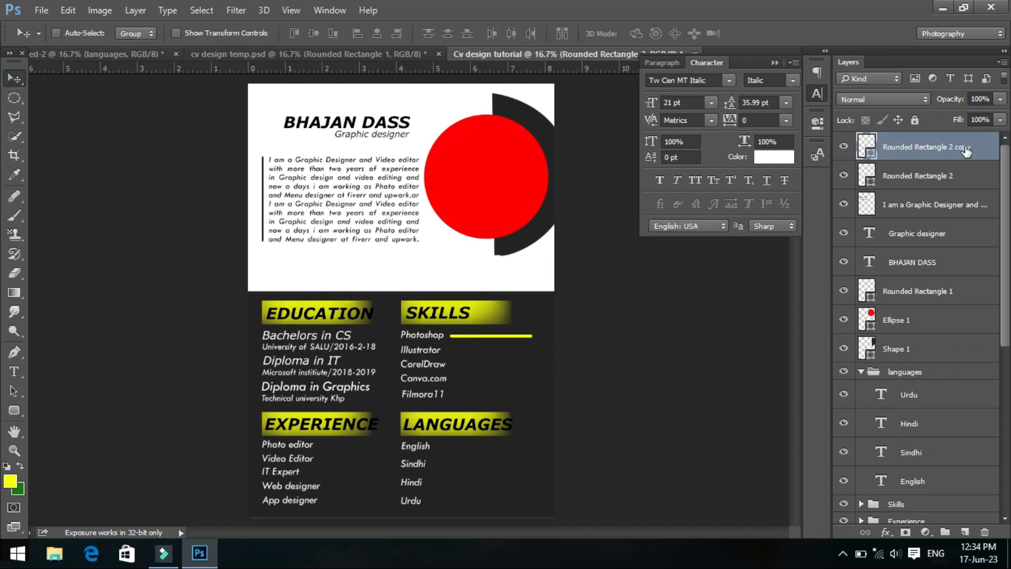
click(14, 410)
click(135, 33)
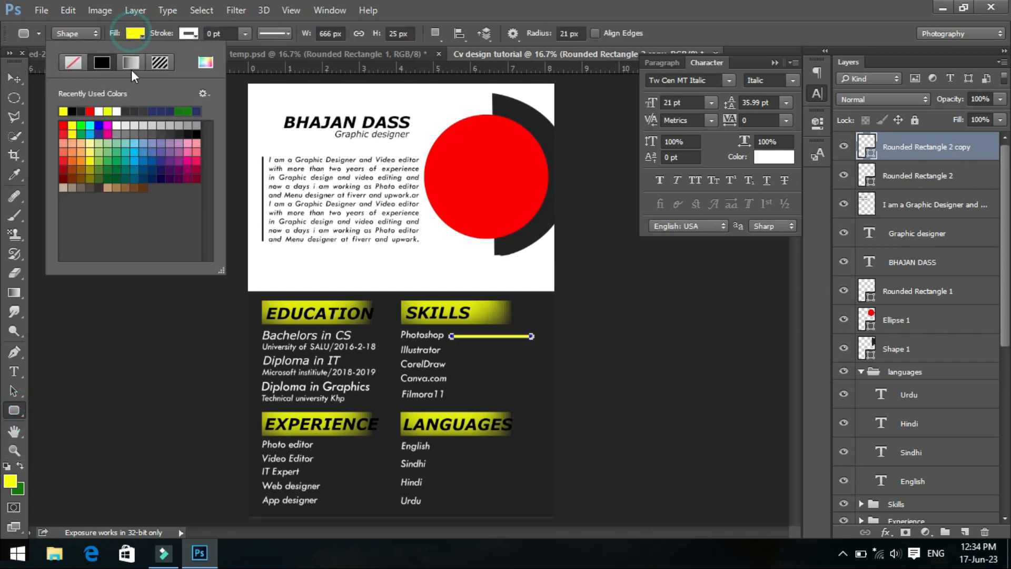
click(71, 111)
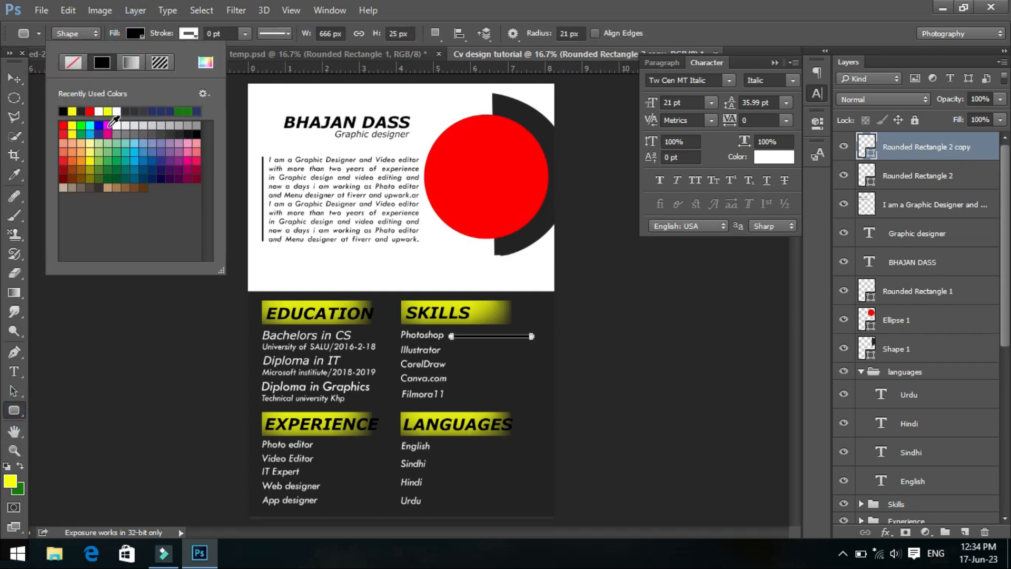
key(Return)
click(13, 76)
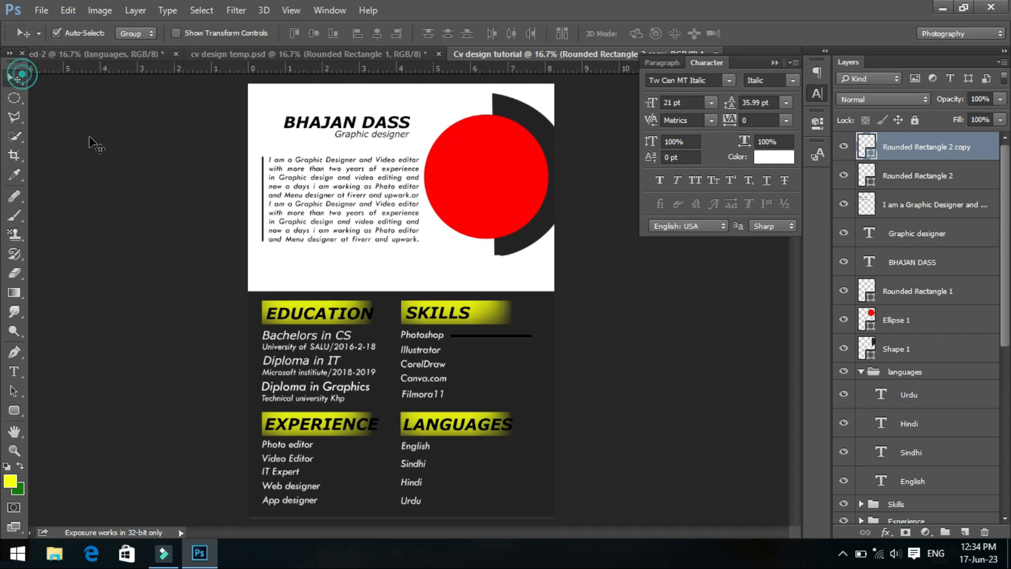
- Shorten the black bar from its right end to about 90% width so the yellow tip shows, and apply the transformation
key(ctrl+t)
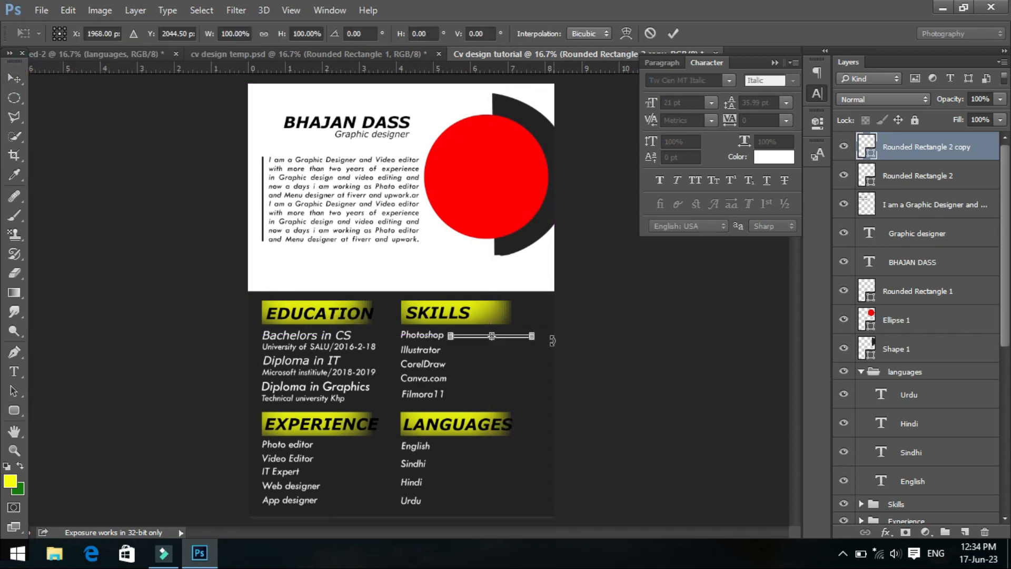
drag(537, 336, 529, 336)
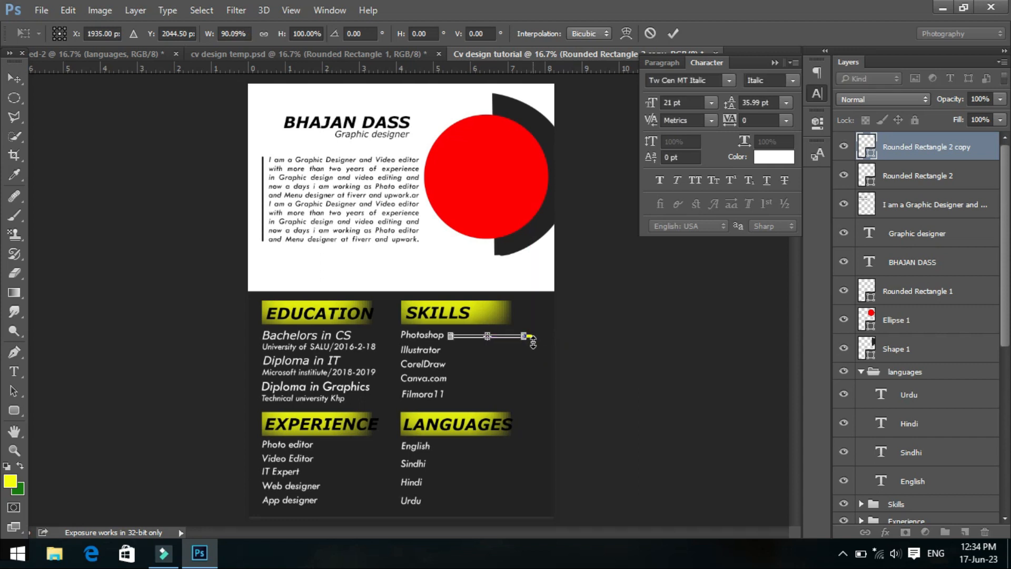
click(14, 79)
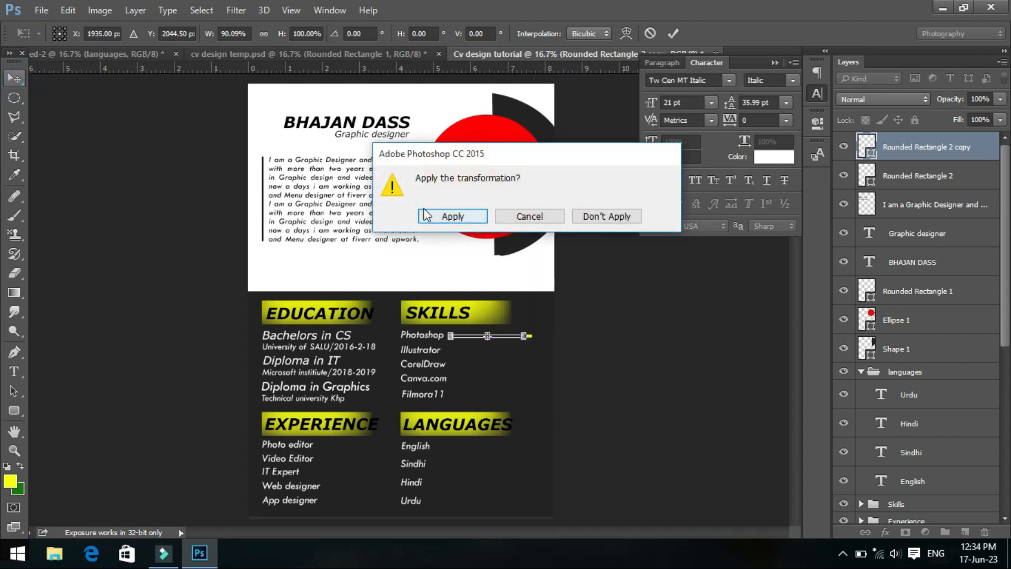
click(451, 213)
- Duplicate the black and yellow bar pair downward beside Illustrator, CorelDraw, Canva.com and Filmora11
click(968, 177)
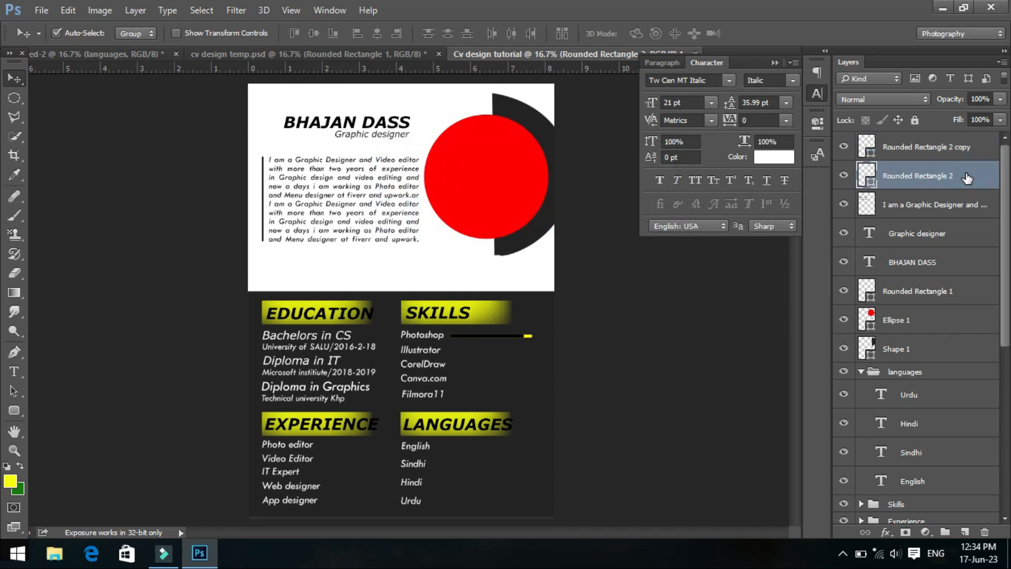
shift+click(957, 146)
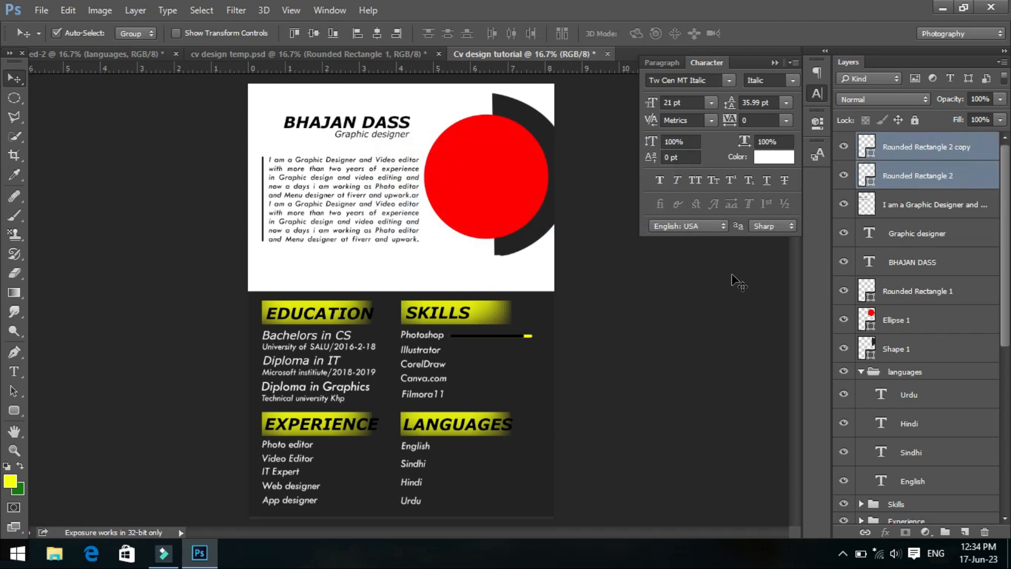
drag(516, 336, 516, 397)
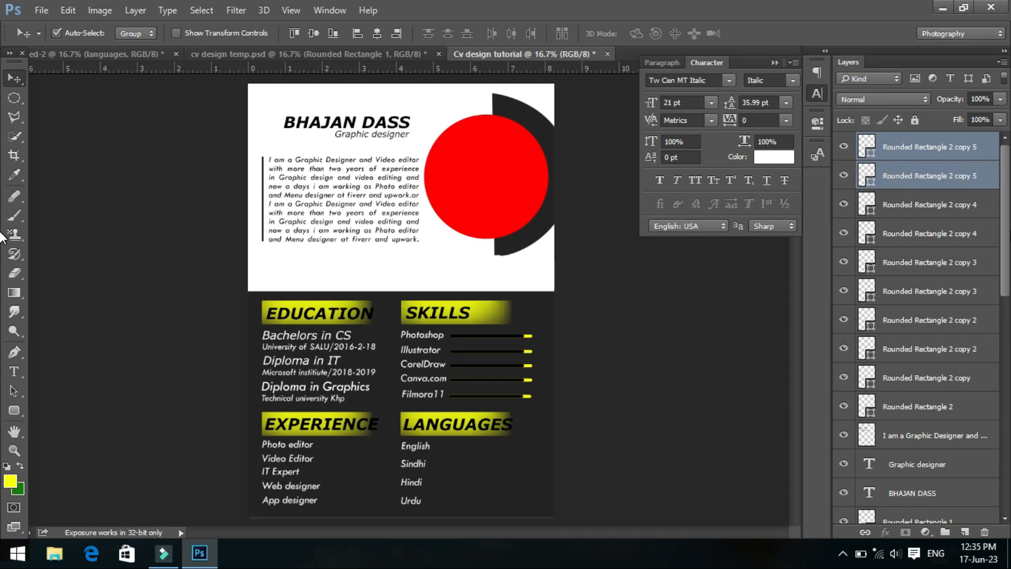
- Copy the lowest skill bar pair into the LANGUAGES section, placing one copy beside each of English, Sindhi, Hindi and Urdu
click(936, 179)
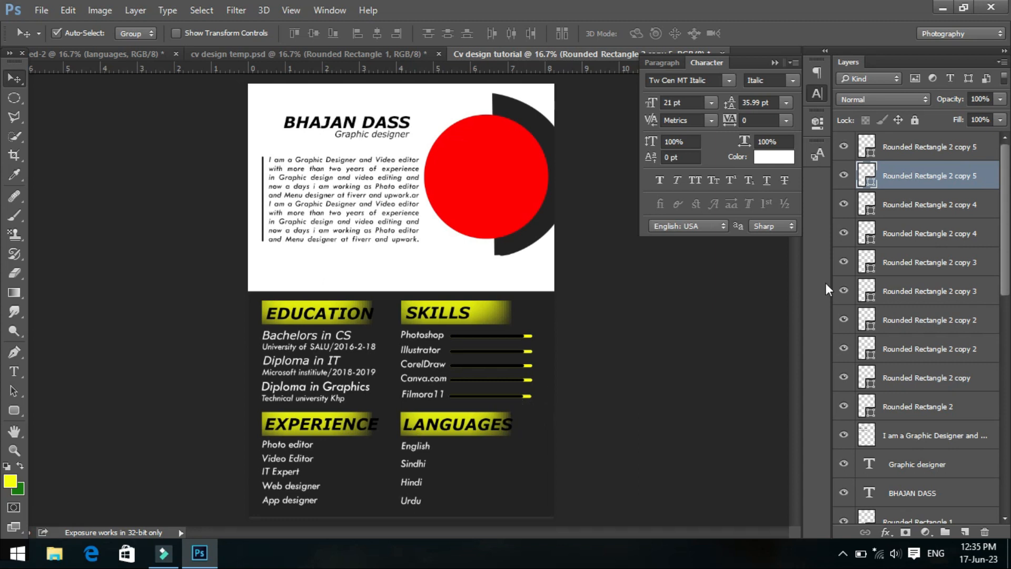
click(922, 146)
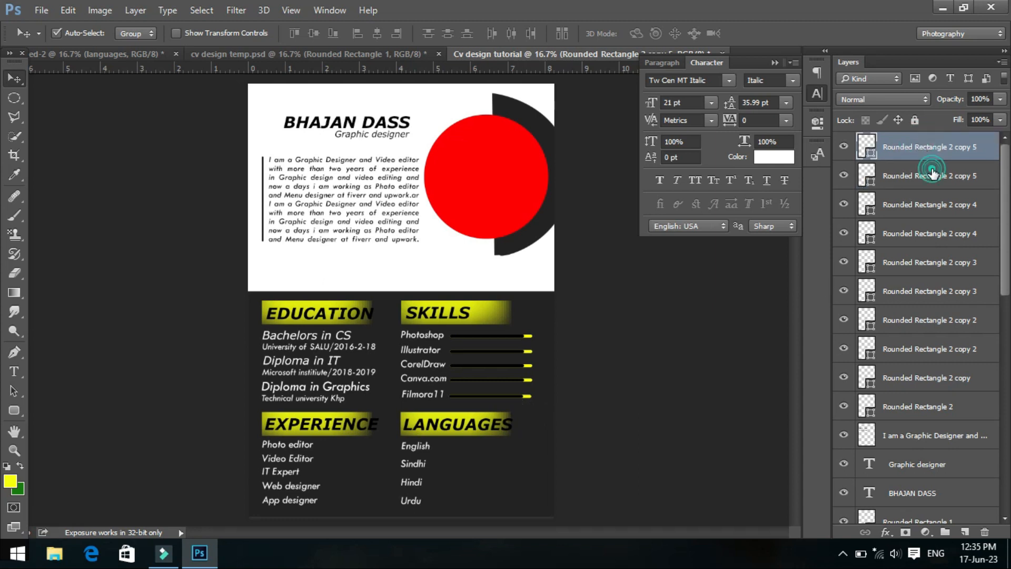
click(934, 176)
shift+click(930, 147)
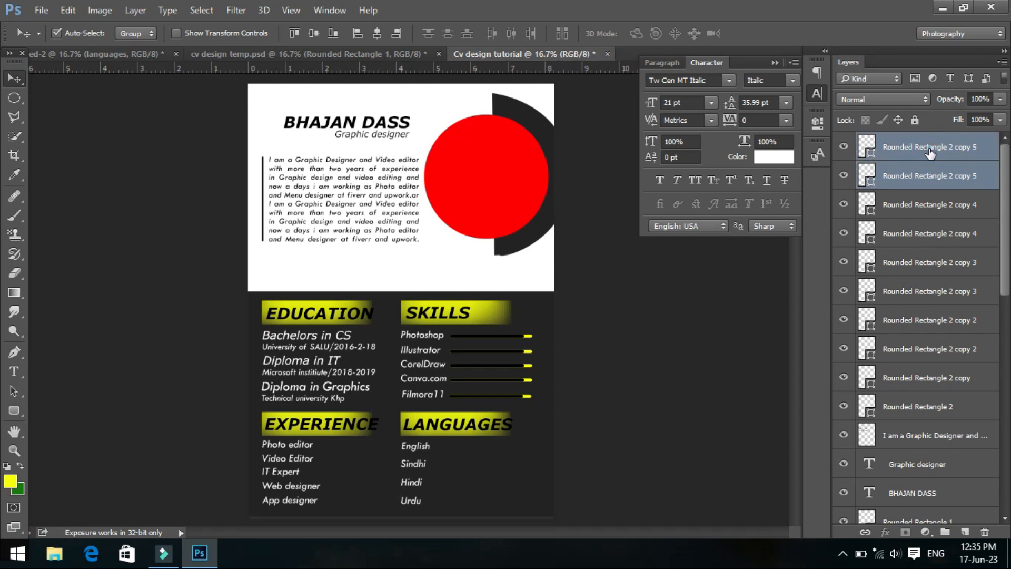
drag(518, 399, 505, 448)
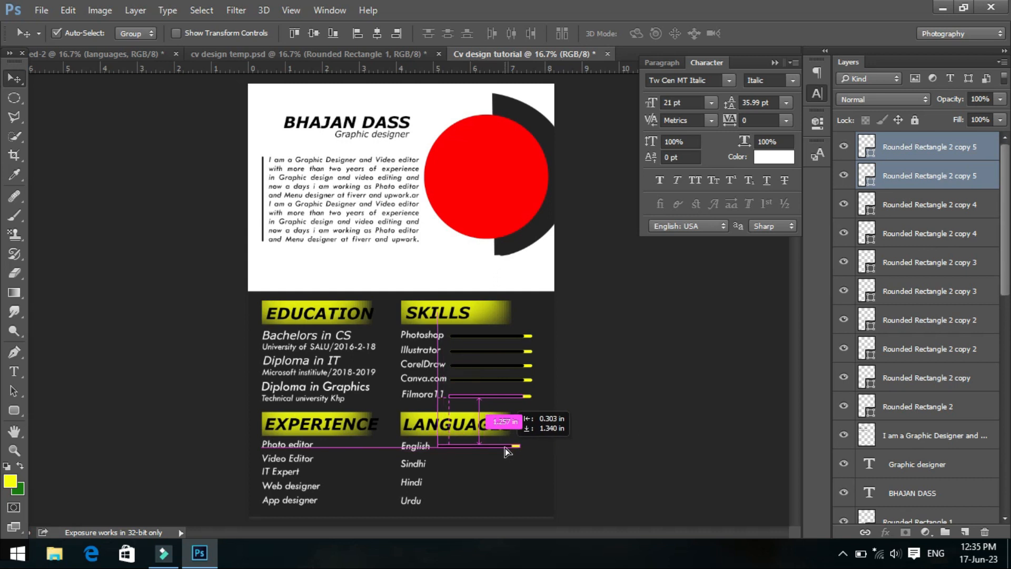
drag(505, 448, 505, 501)
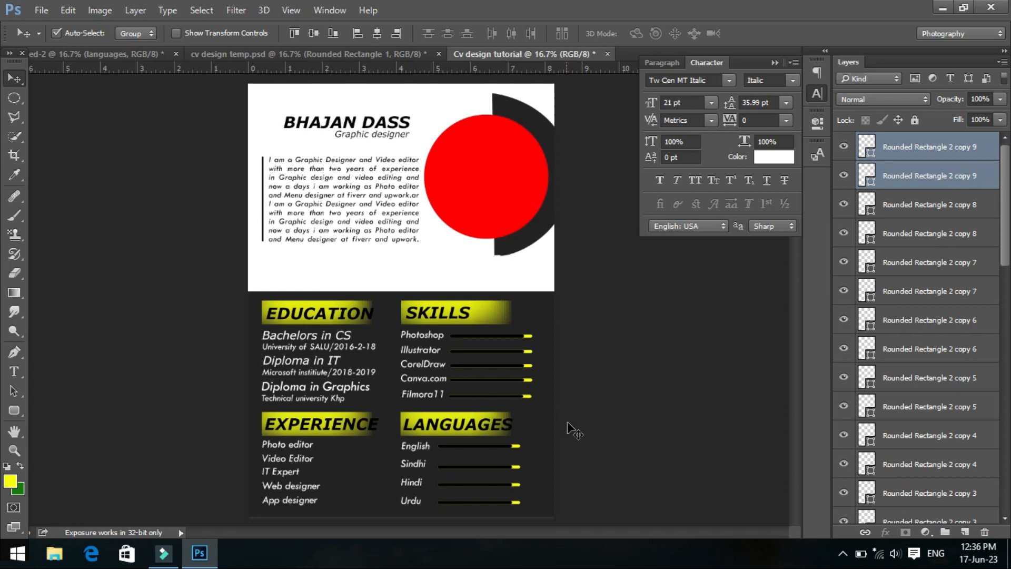
- Make the red circle layer Ellipse 1 active and open the handsome-man-white-shirt portrait JPG
click(12, 97)
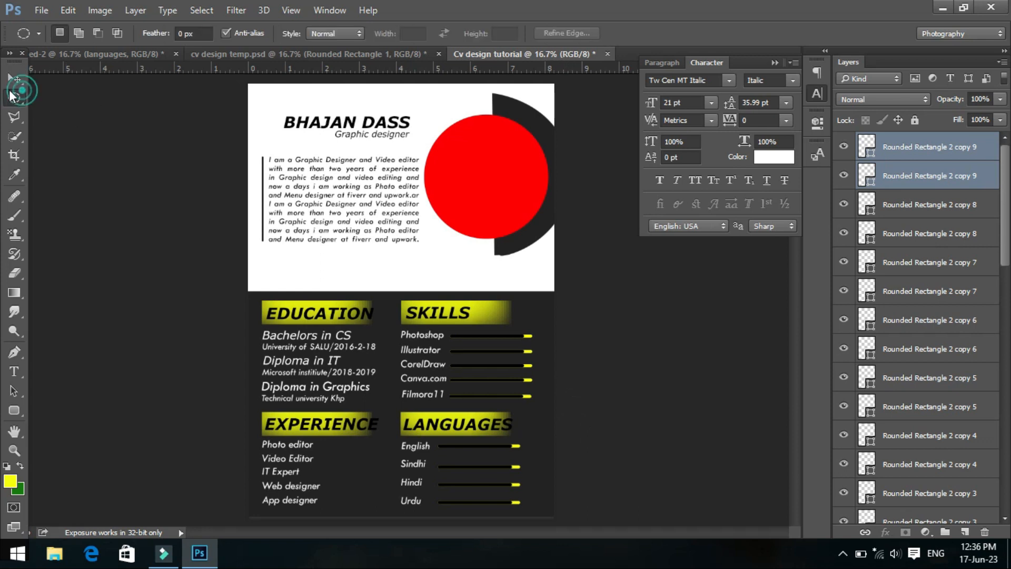
scroll(945, 285, down, 6)
scroll(945, 285, down, 5)
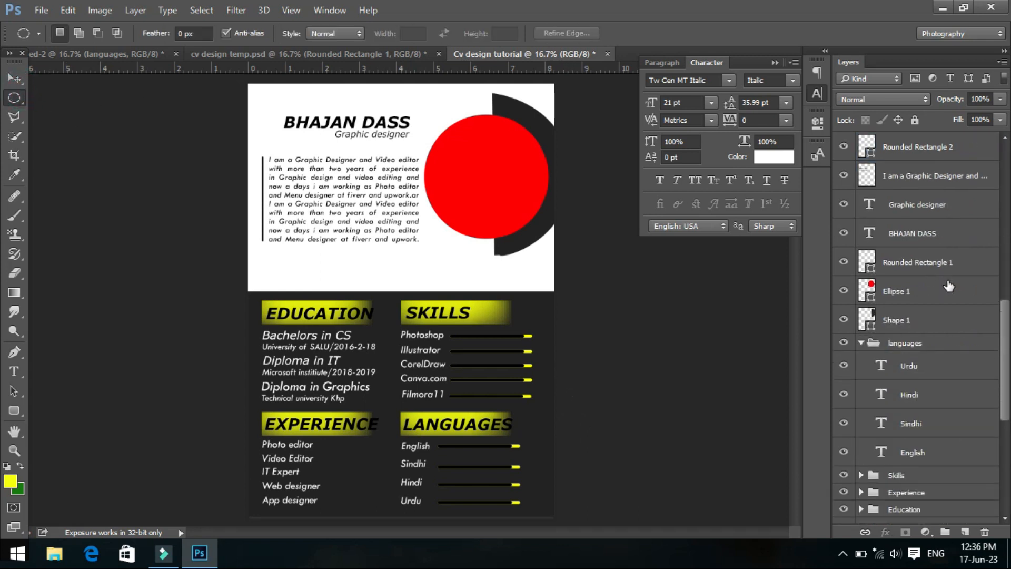
click(953, 293)
click(41, 10)
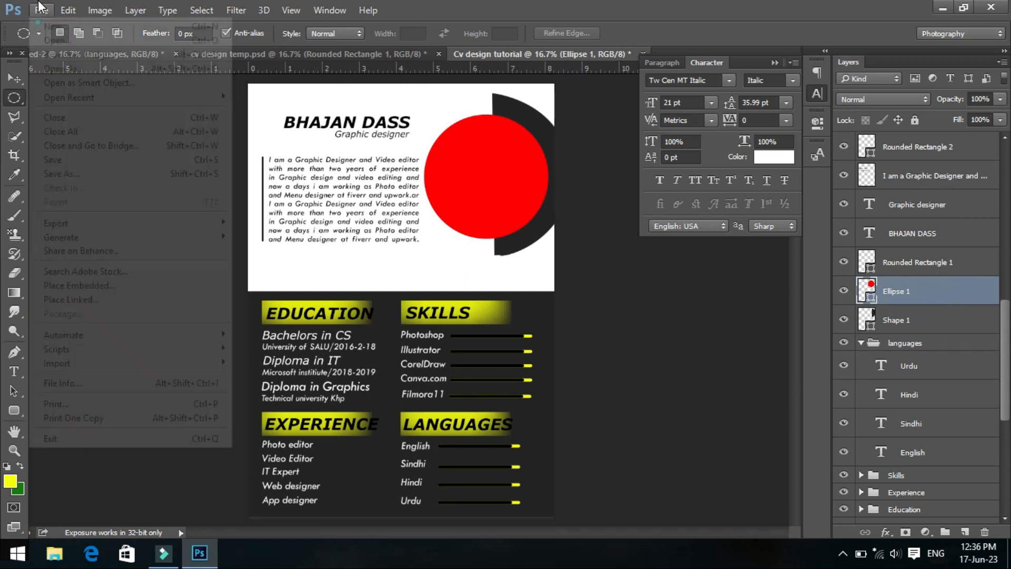
click(42, 37)
scroll(357, 156, down, 10)
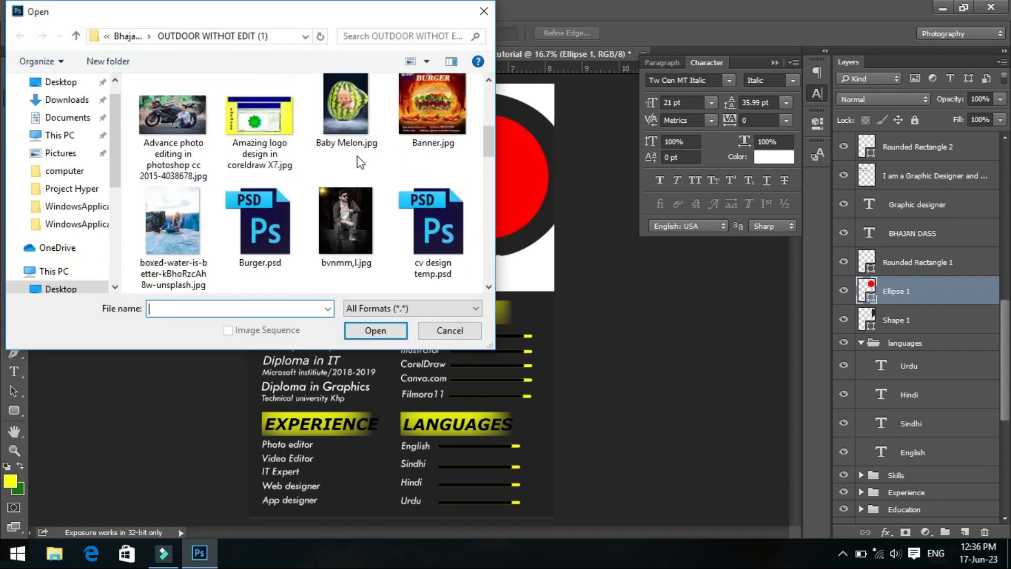
click(181, 115)
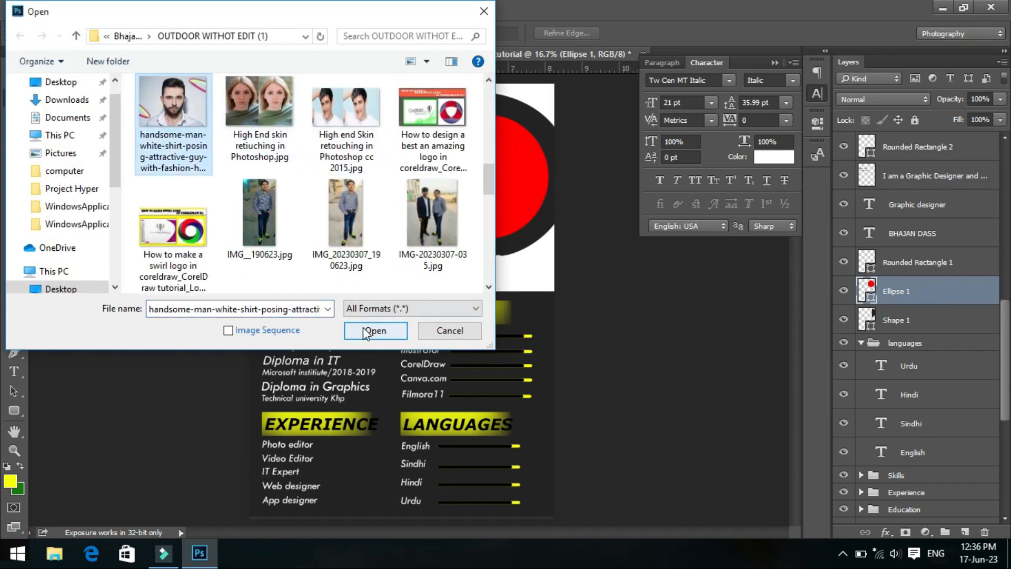
click(376, 330)
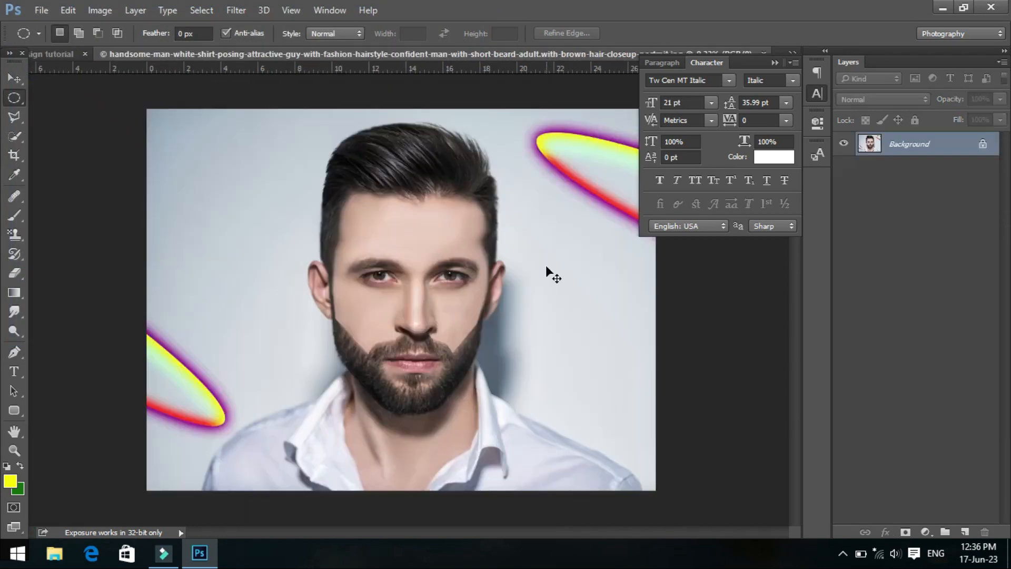
- Copy the whole portrait photo, close its document, and paste it directly above the Ellipse 1 layer in the CV design
key(ctrl+a)
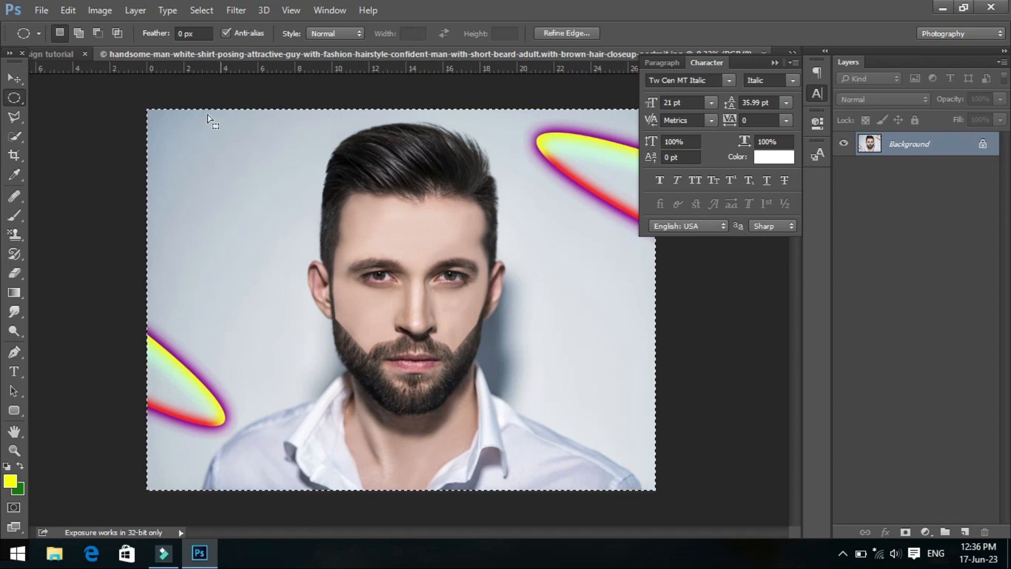
click(777, 62)
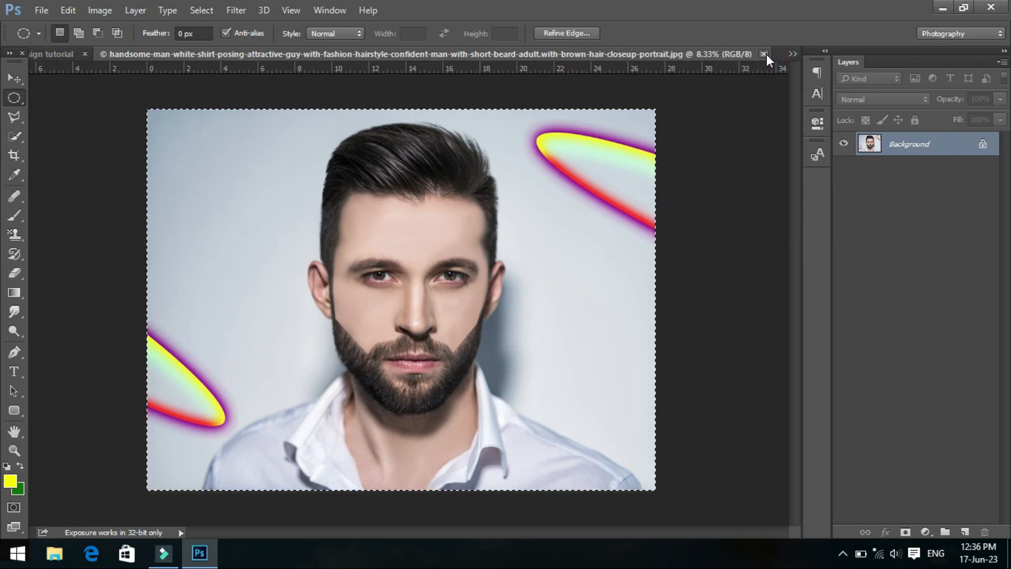
click(764, 53)
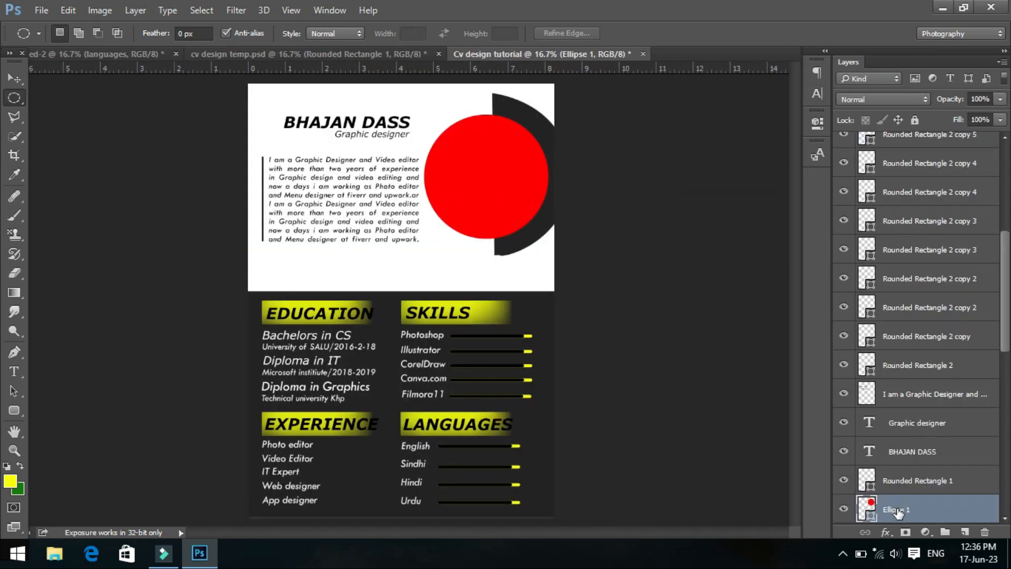
click(922, 510)
key(ctrl+v)
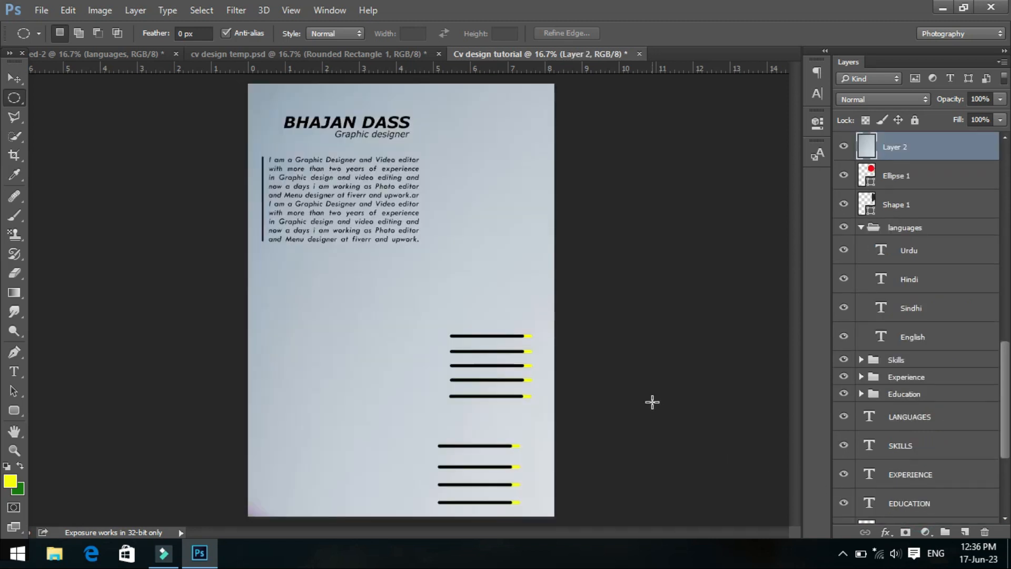
- Scale the pasted portrait to about 15% and place it over the red circle, applying the transformation
key(ctrl+t)
drag(252, 85, 453, 160)
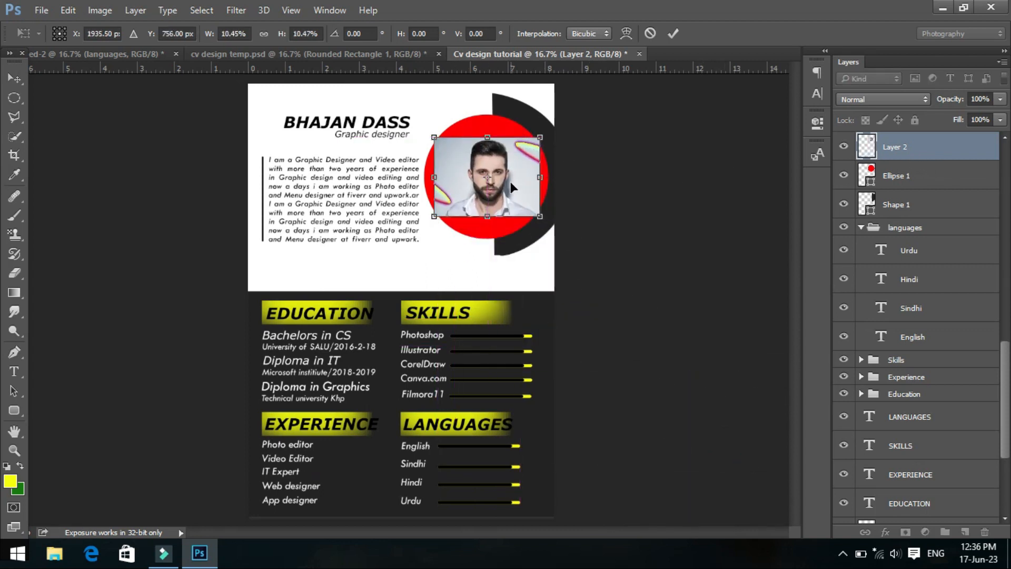
drag(431, 138, 411, 120)
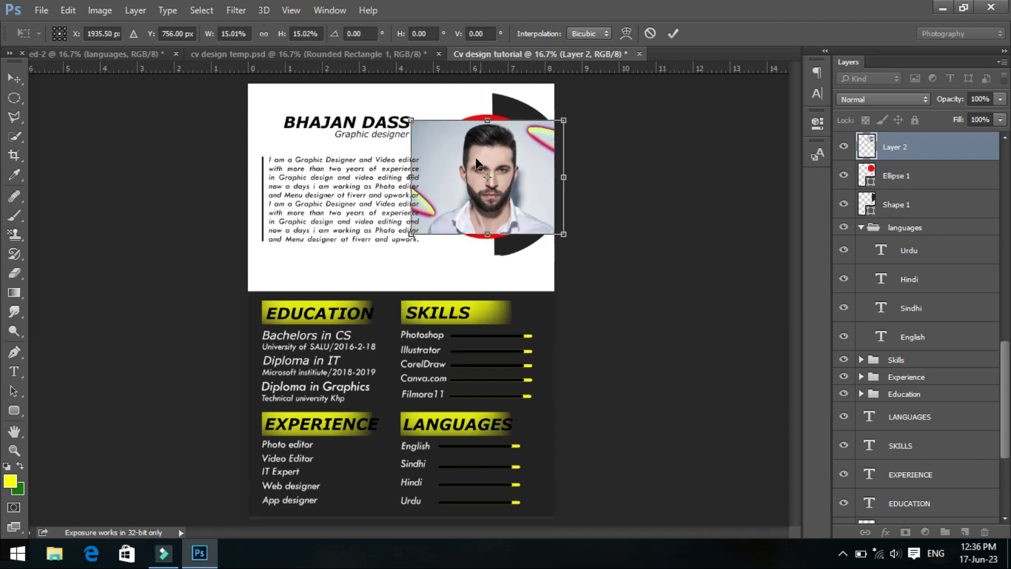
key(Return)
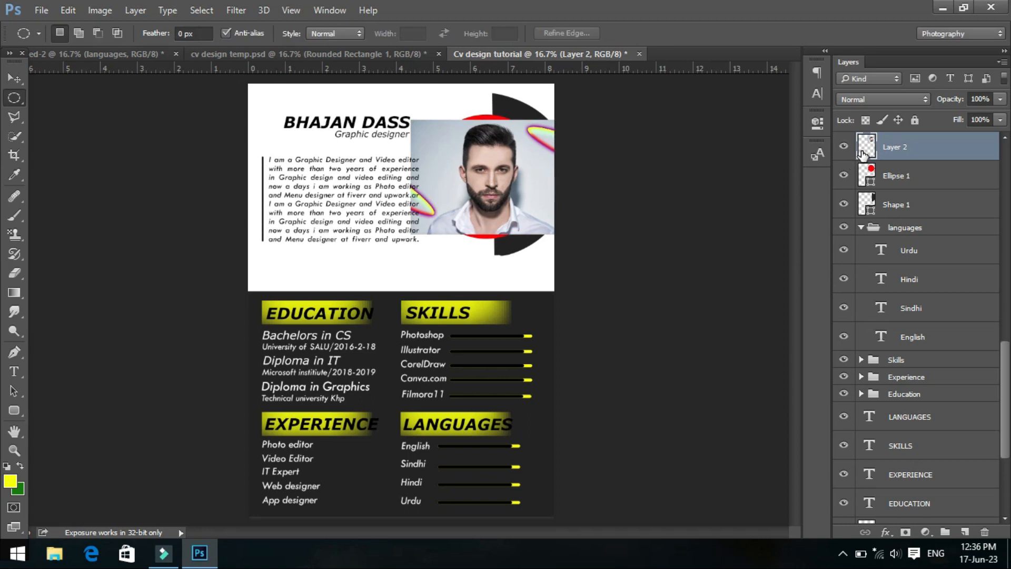
- Clip the portrait to the red circle and enlarge it by about 114% to cover the circle completely
alt+click(861, 161)
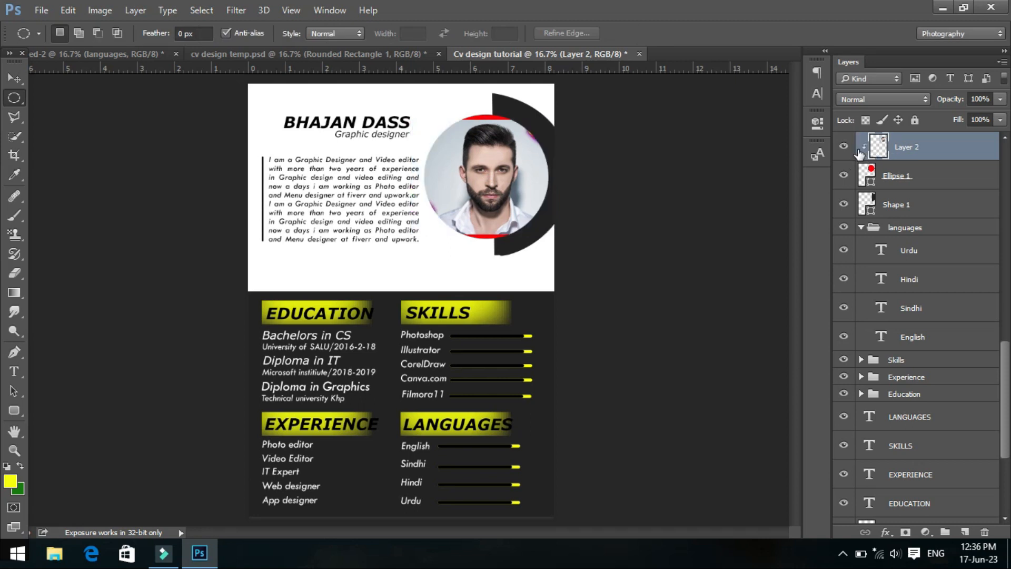
key(ctrl+t)
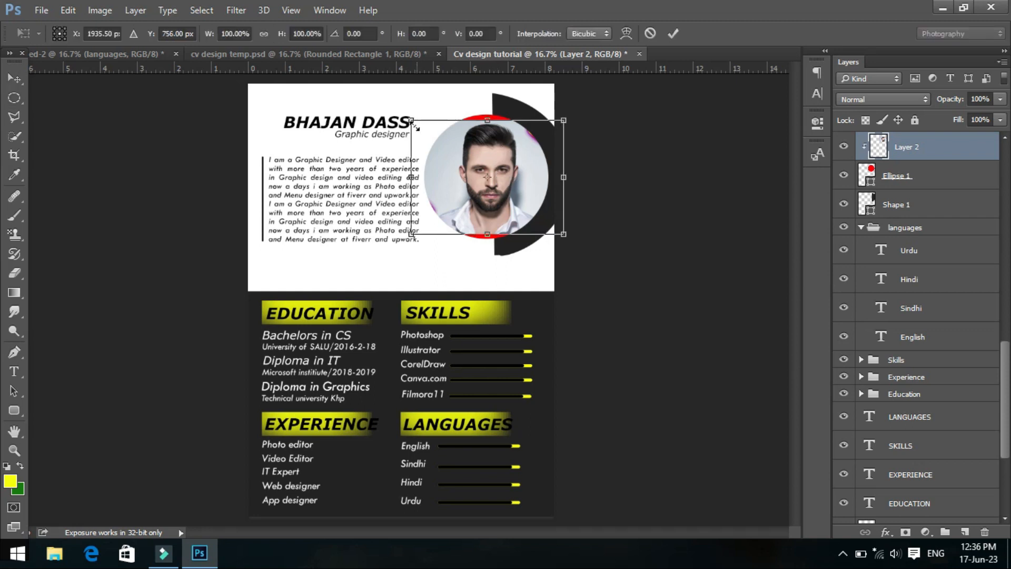
drag(411, 121, 401, 112)
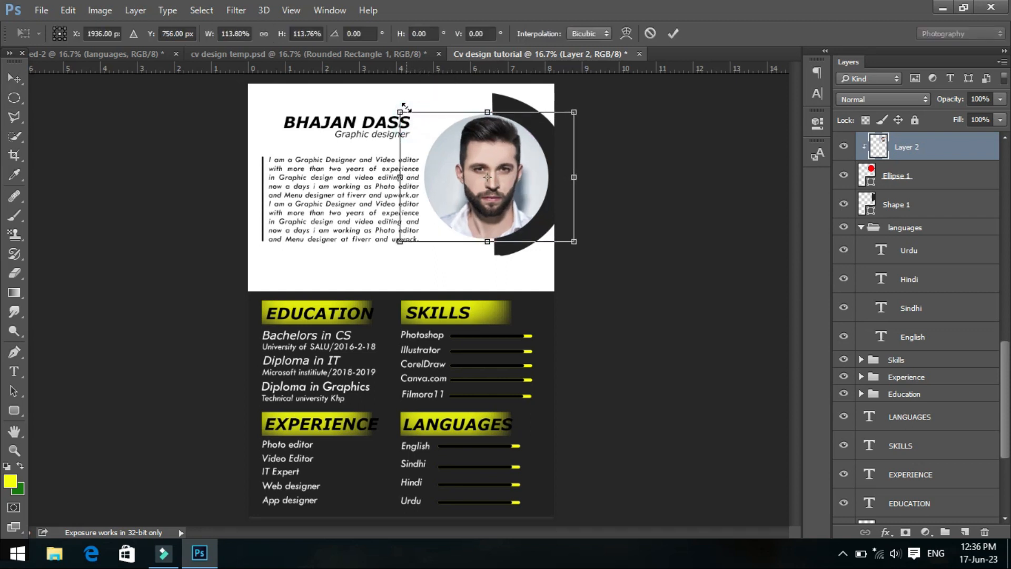
key(Return)
key(m)
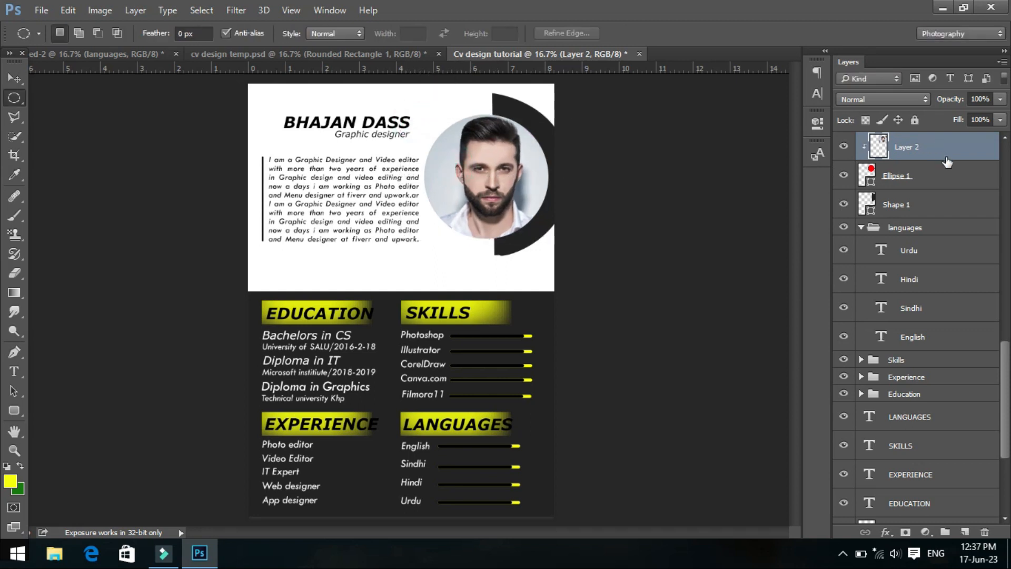
- Add a Stroke layer style to the portrait circle, Ellipse 1, keeping the artwork in view beside the settings
click(947, 172)
right_click(947, 172)
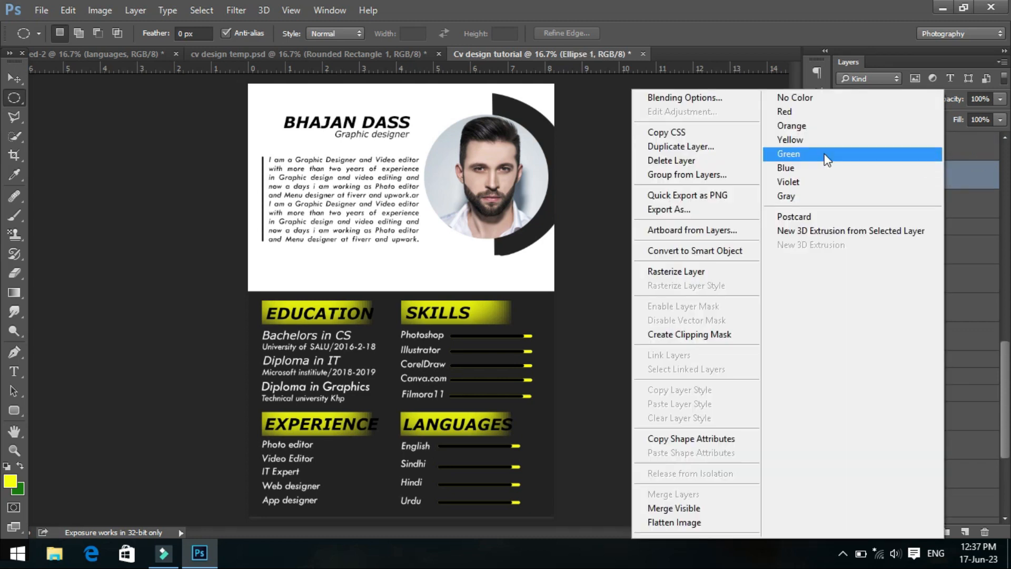
click(704, 99)
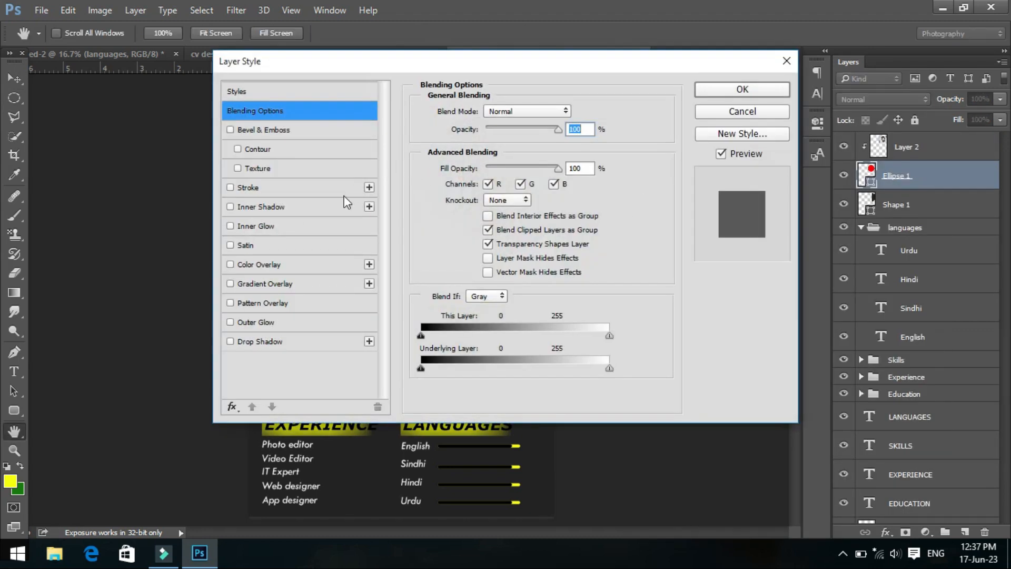
click(295, 189)
mouse_move(317, 65)
mouse_down()
mouse_move(605, 173)
mouse_move(666, 146)
mouse_move(653, 90)
mouse_move(641, 93)
mouse_up()
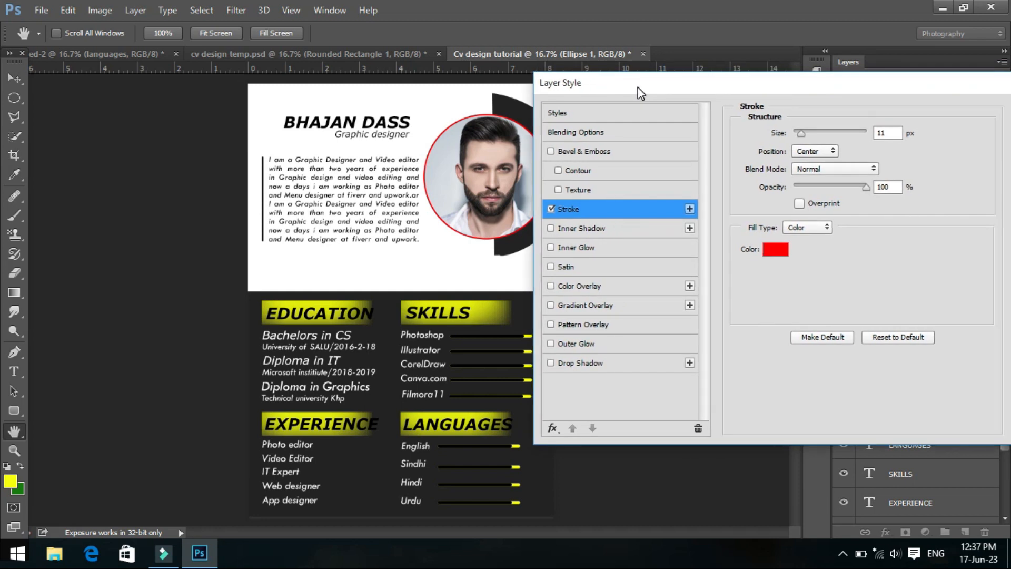
- Set the circle's stroke to yellow #fffc00 at a size of about 16 px and apply the layer style
click(774, 249)
click(808, 269)
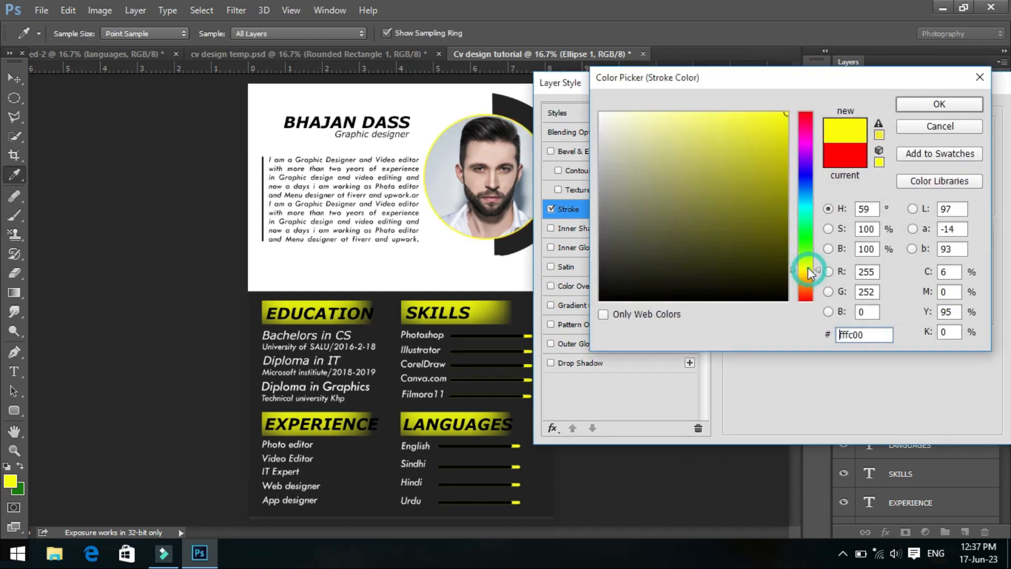
click(914, 105)
drag(804, 131, 803, 131)
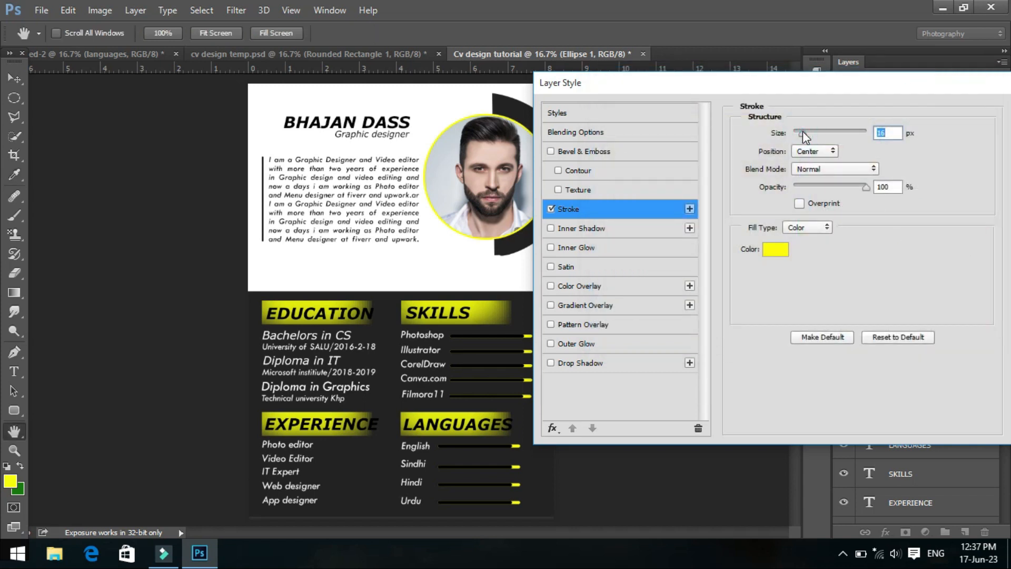
drag(814, 85, 614, 84)
click(852, 112)
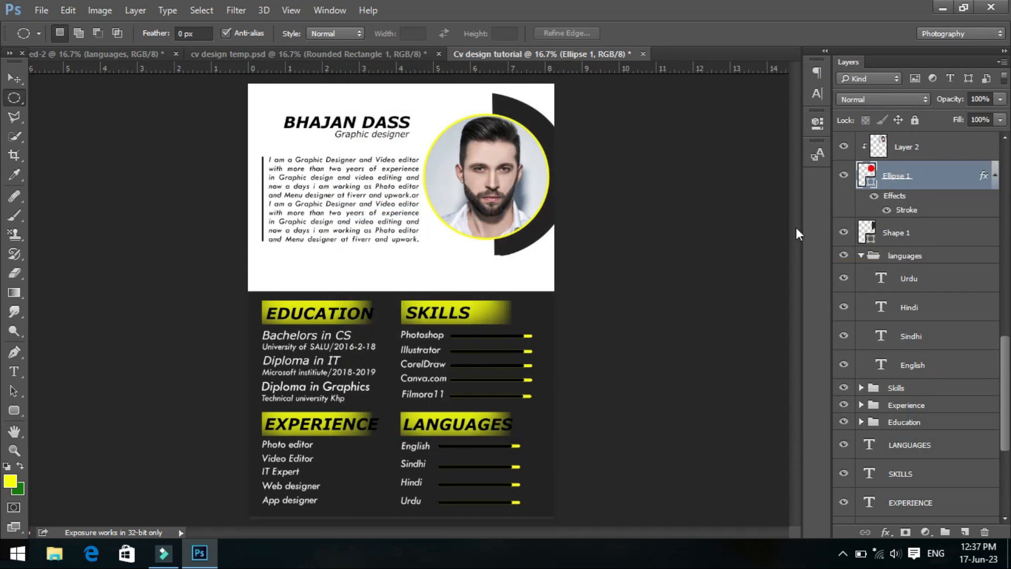
- Draw a vertical rounded rectangle about 25 by 1663 px between the two section columns, with yellow fill and no stroke
click(14, 78)
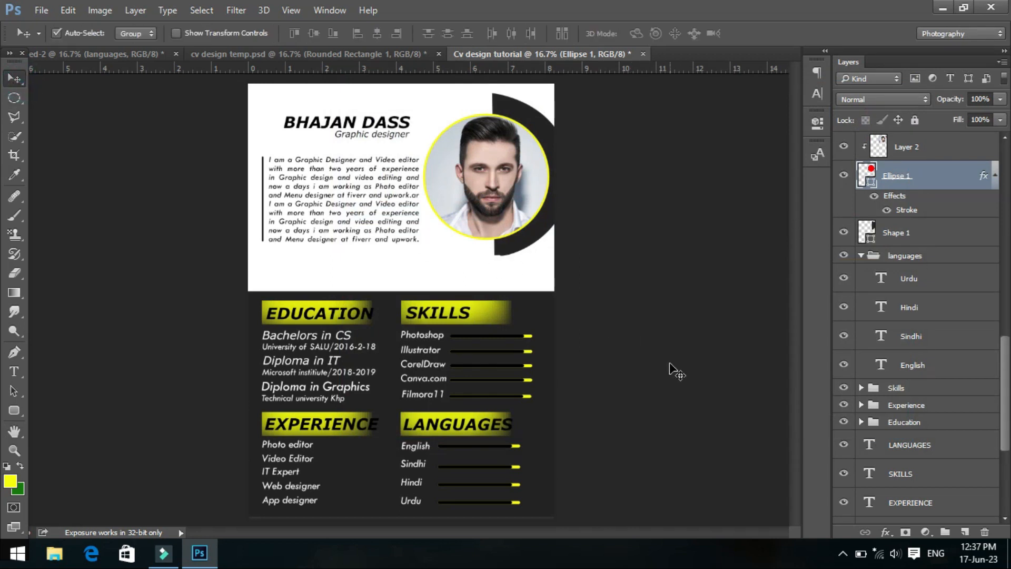
click(15, 410)
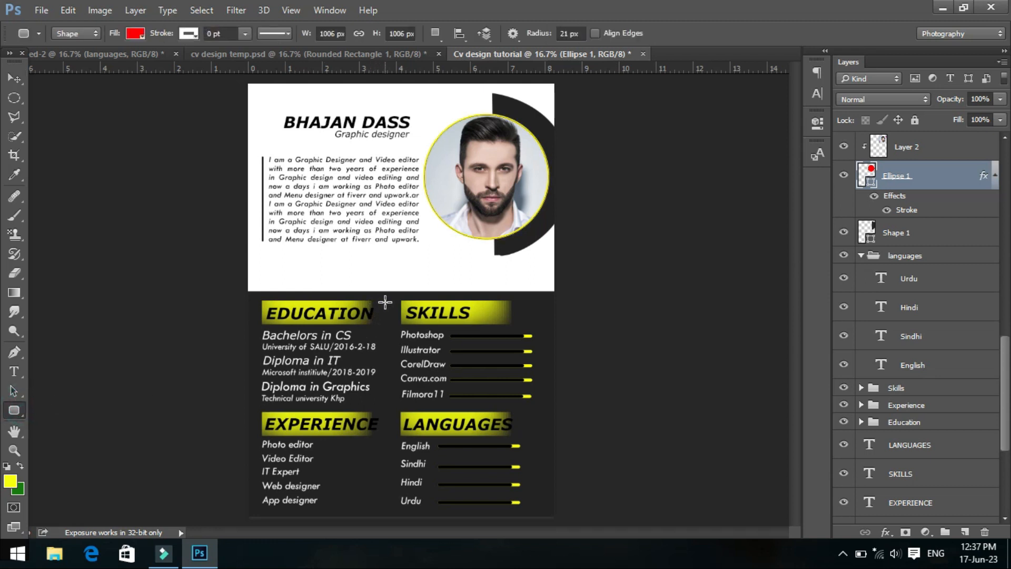
drag(386, 300, 388, 505)
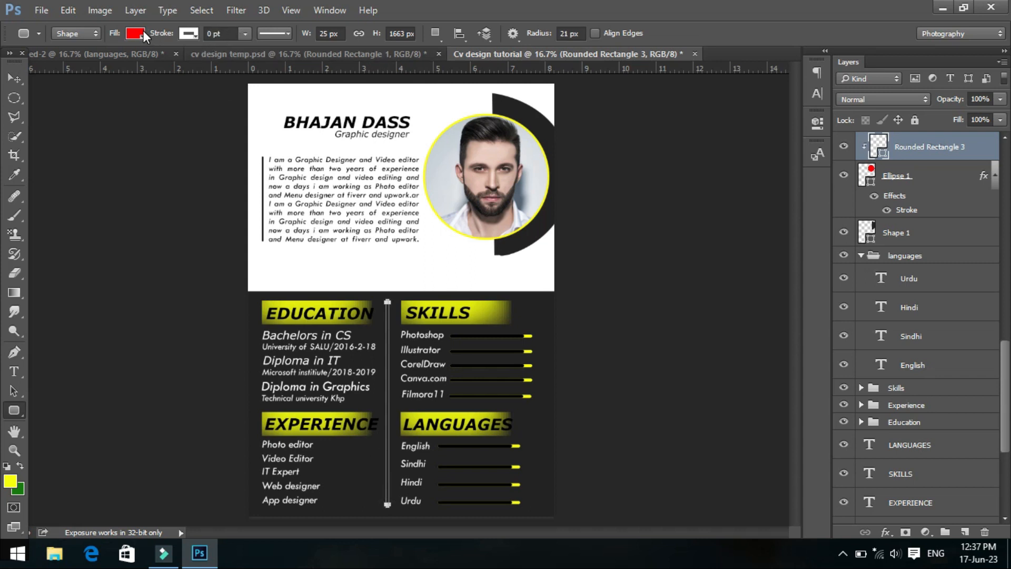
click(182, 36)
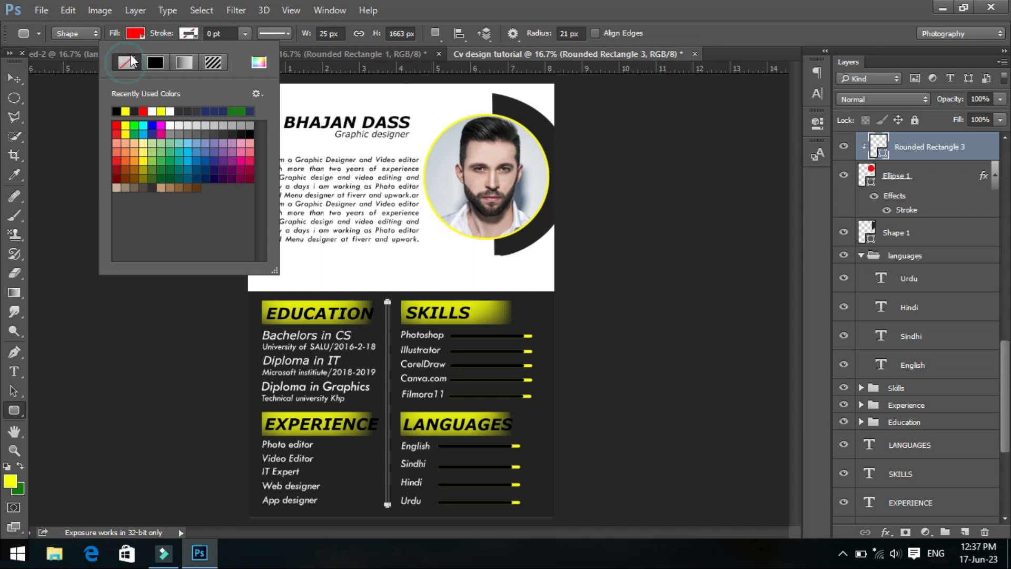
click(131, 36)
click(73, 111)
click(14, 78)
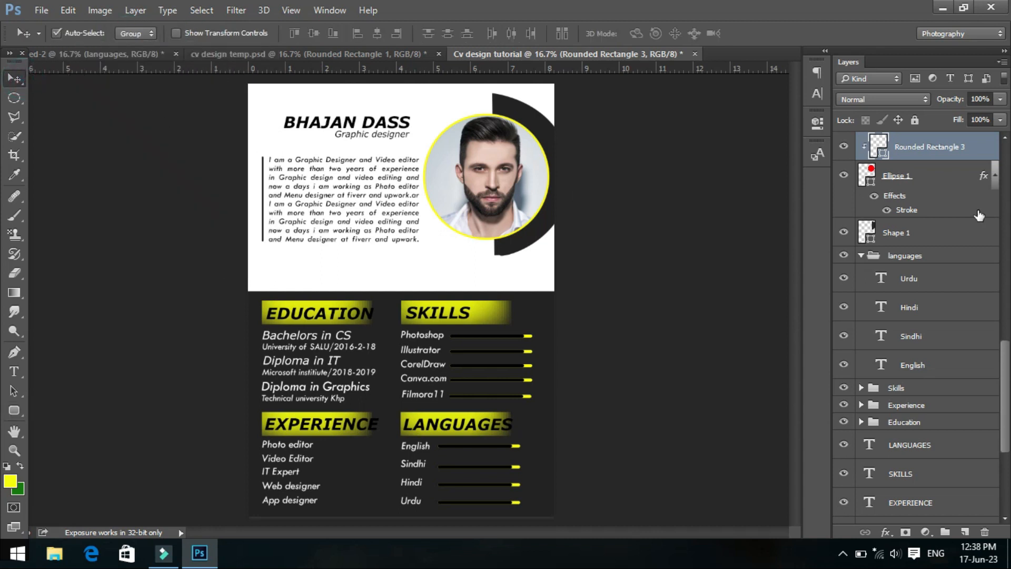
- Move the divider layer Rounded Rectangle 3 above Rounded Rectangle 1, out of the circle's clipping group
scroll(898, 206, up, 2)
drag(898, 209, 899, 138)
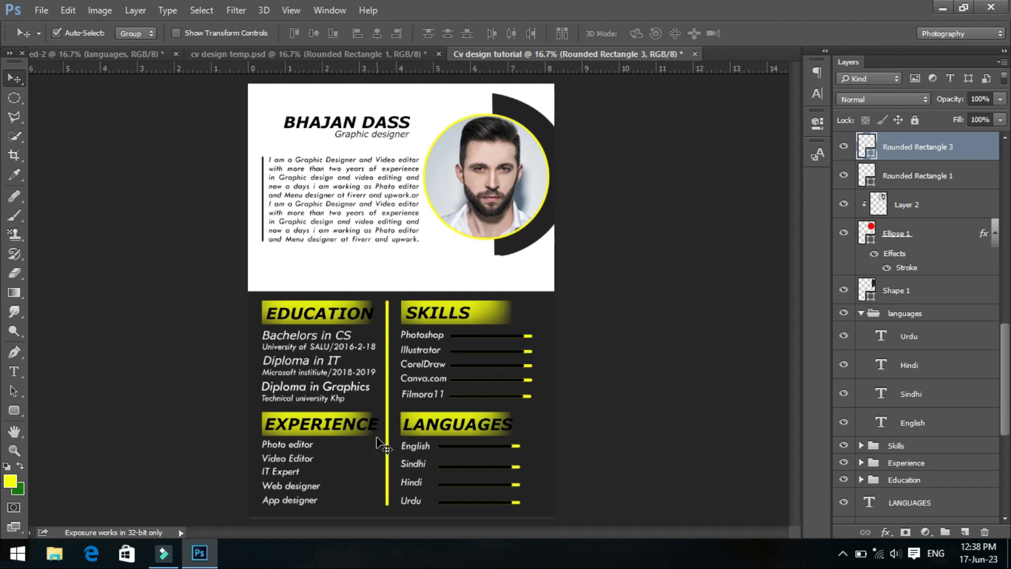
click(11, 80)
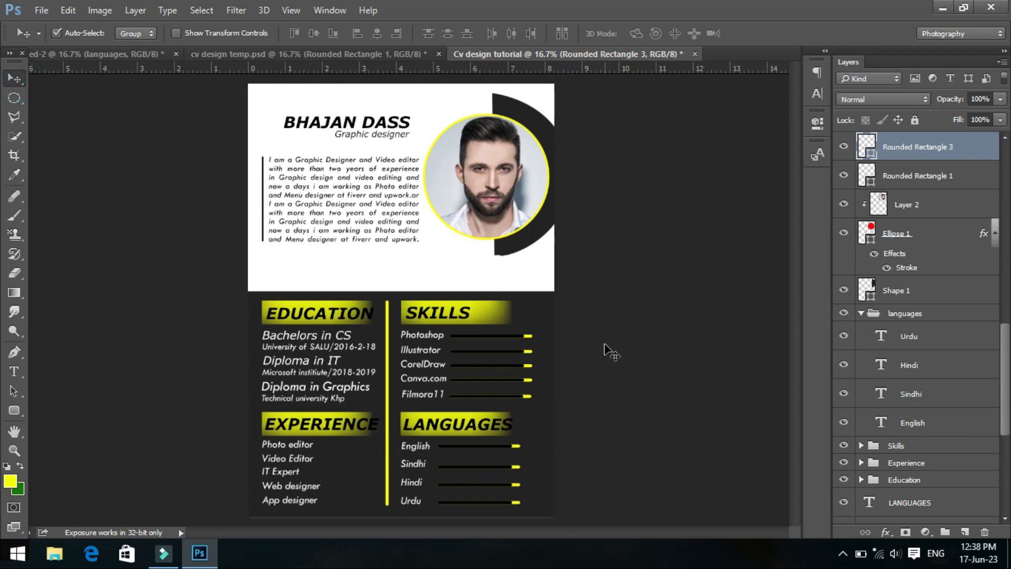